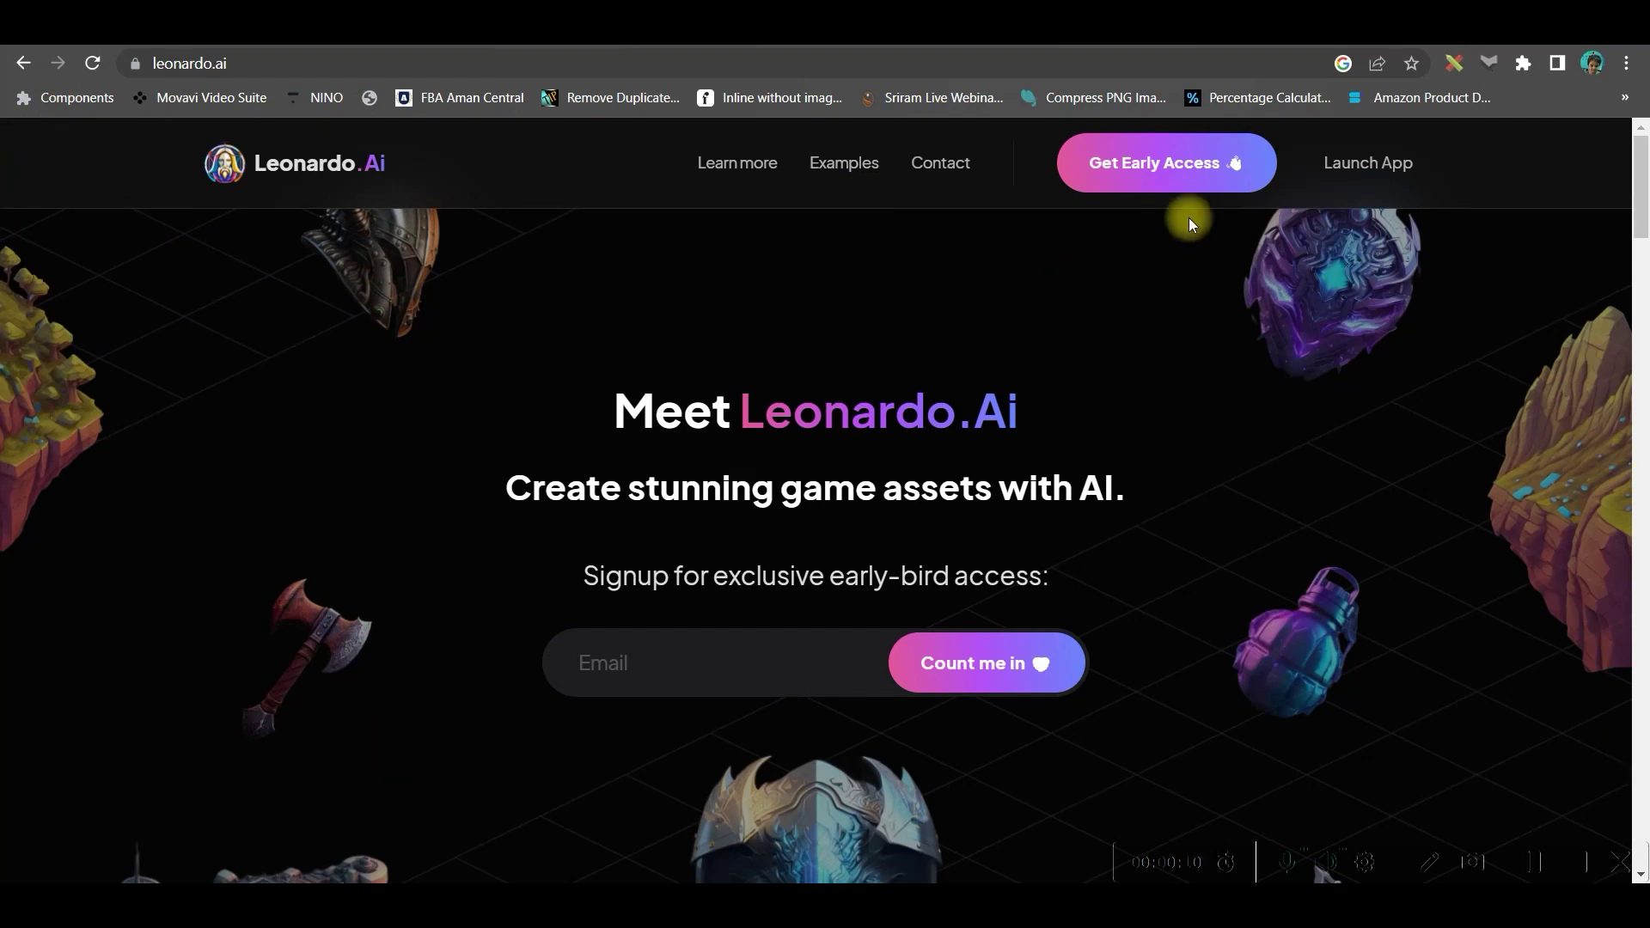
- Launch the app from the leonardo.ai homepage to show the whitelist and early-access registration dialog
left_click(1396, 174)
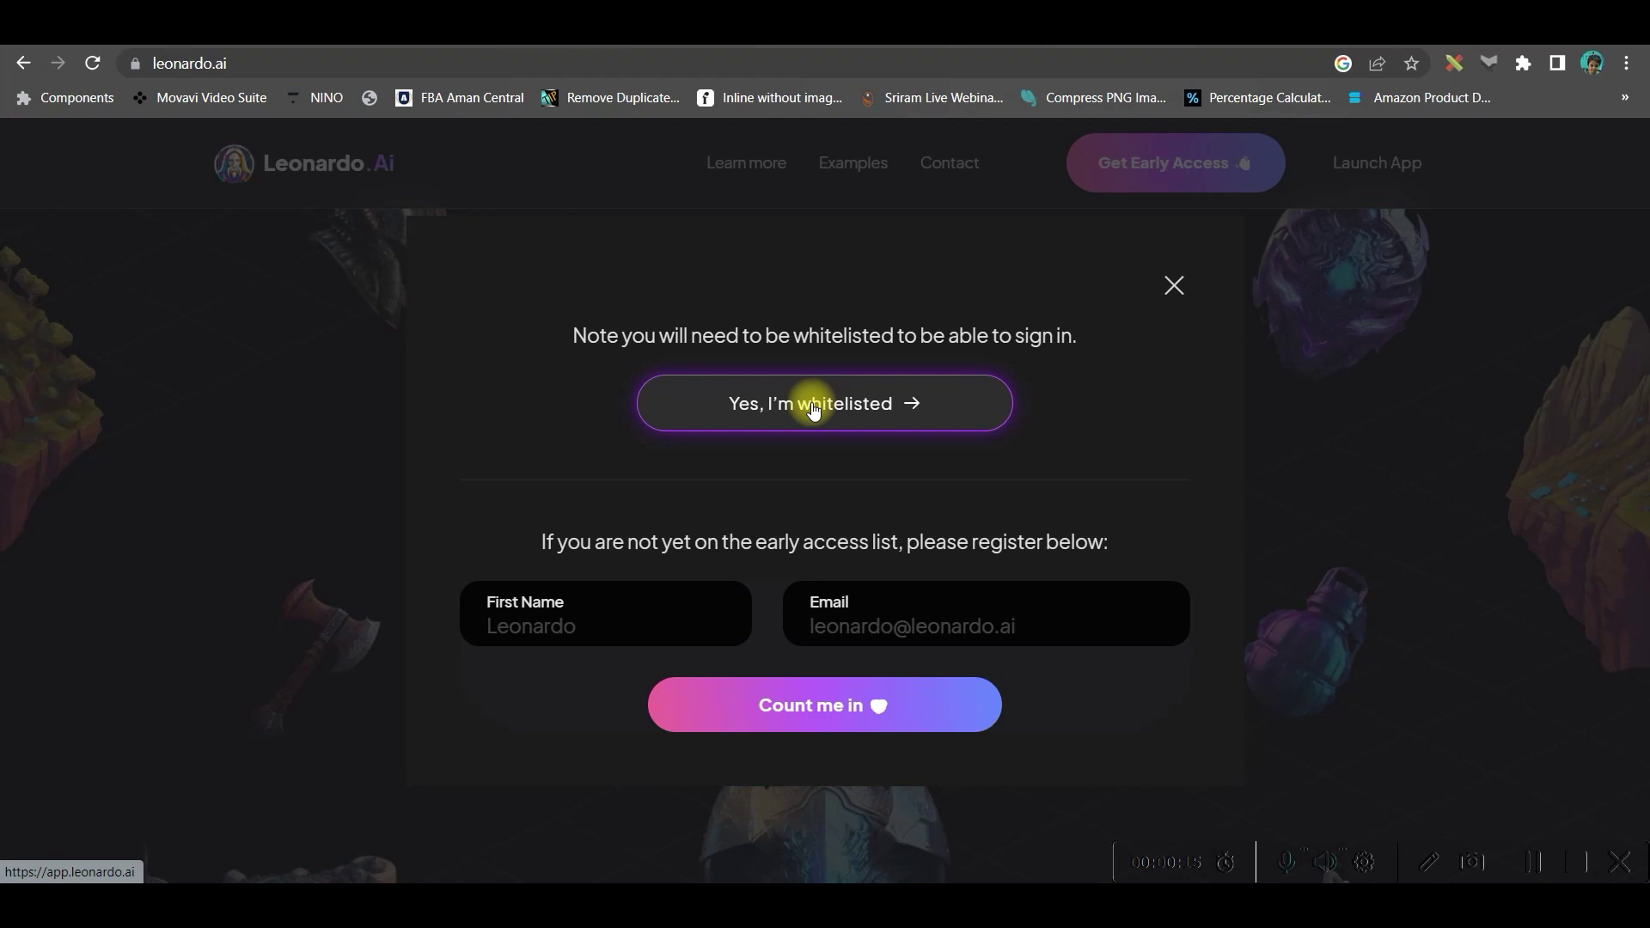
- Review the Leonardo.ai early-access email and priority-access form, then return to the Leonardo.Ai tab
left_click(563, 627)
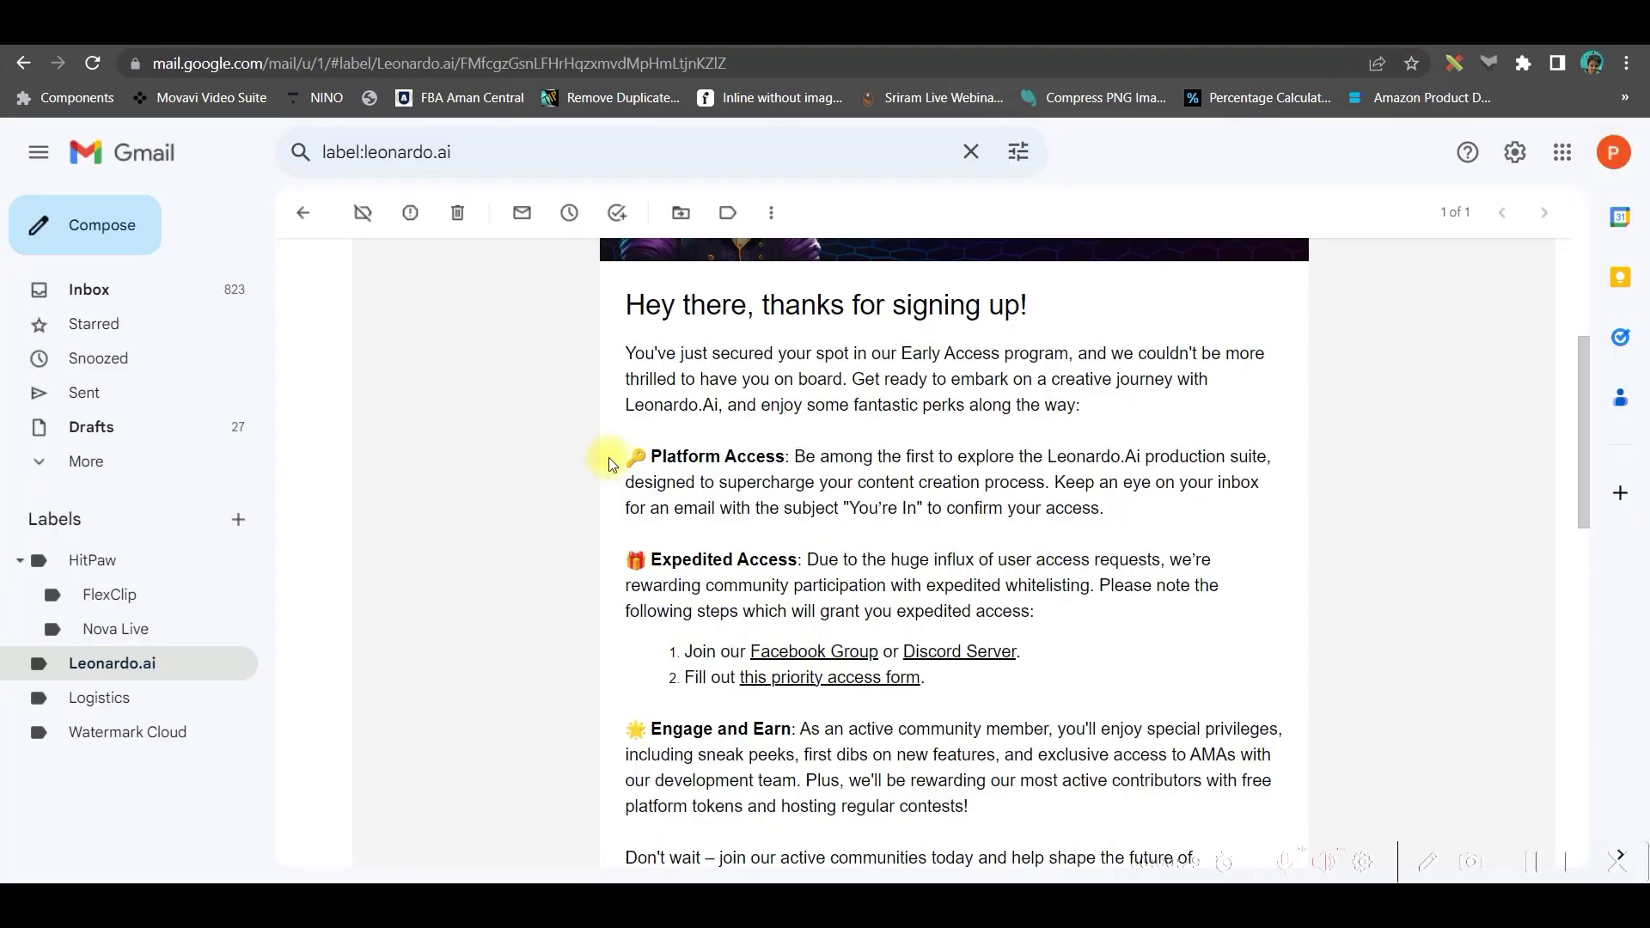
scroll(863, 697, "down", 3)
scroll(950, 711, "down", 2)
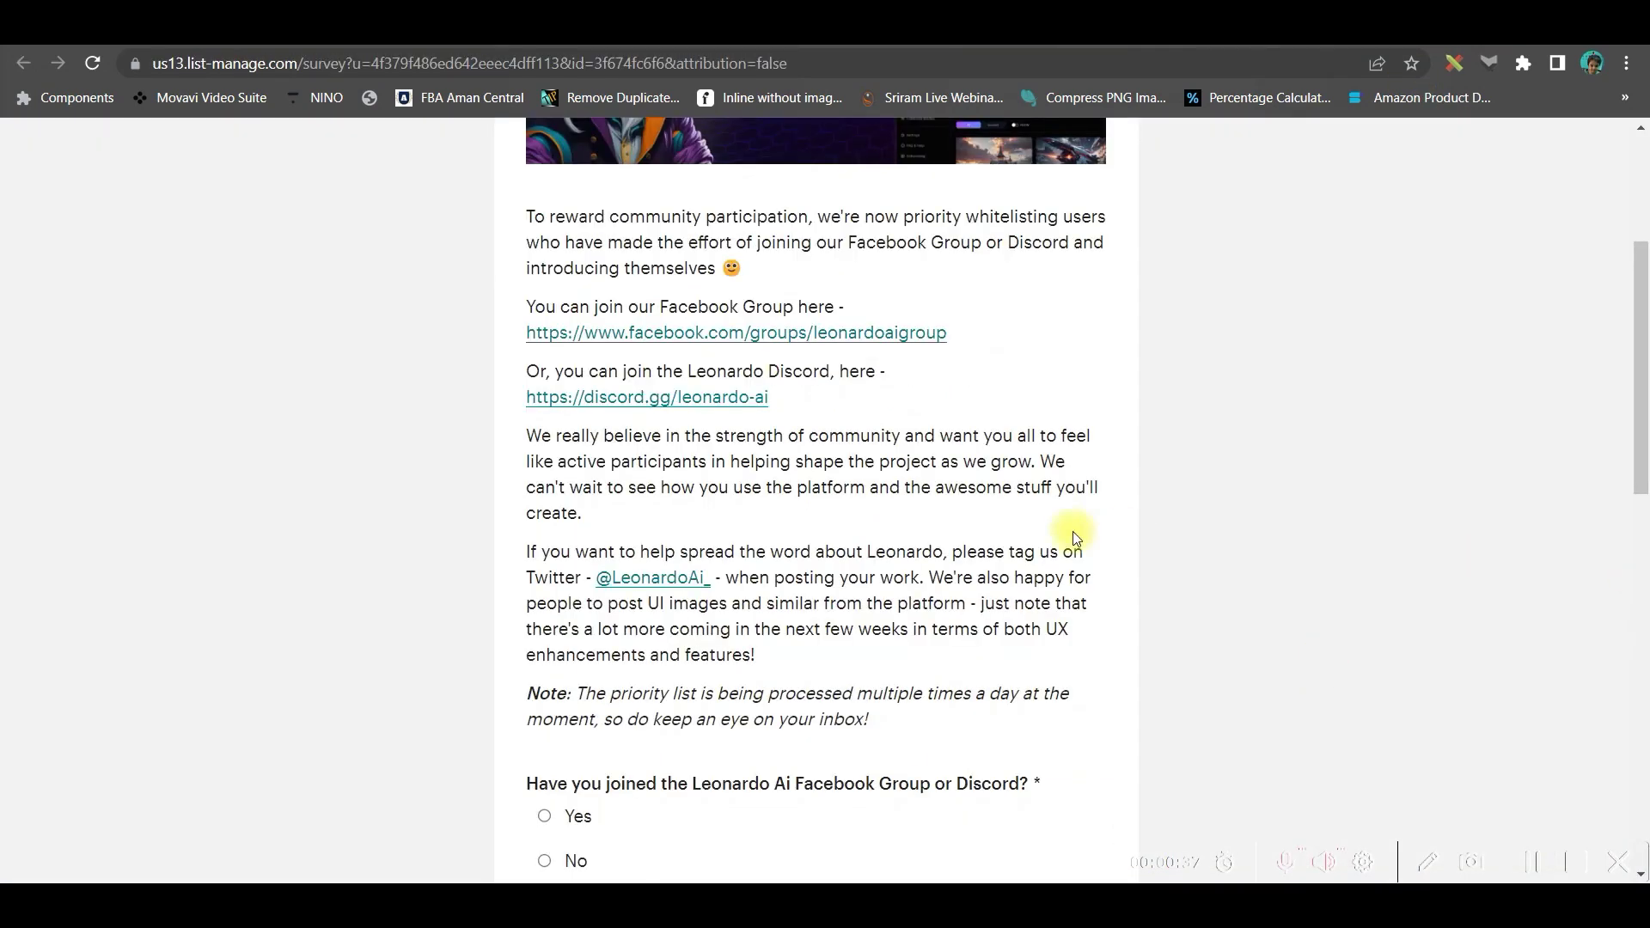
scroll(943, 590, "down", 5)
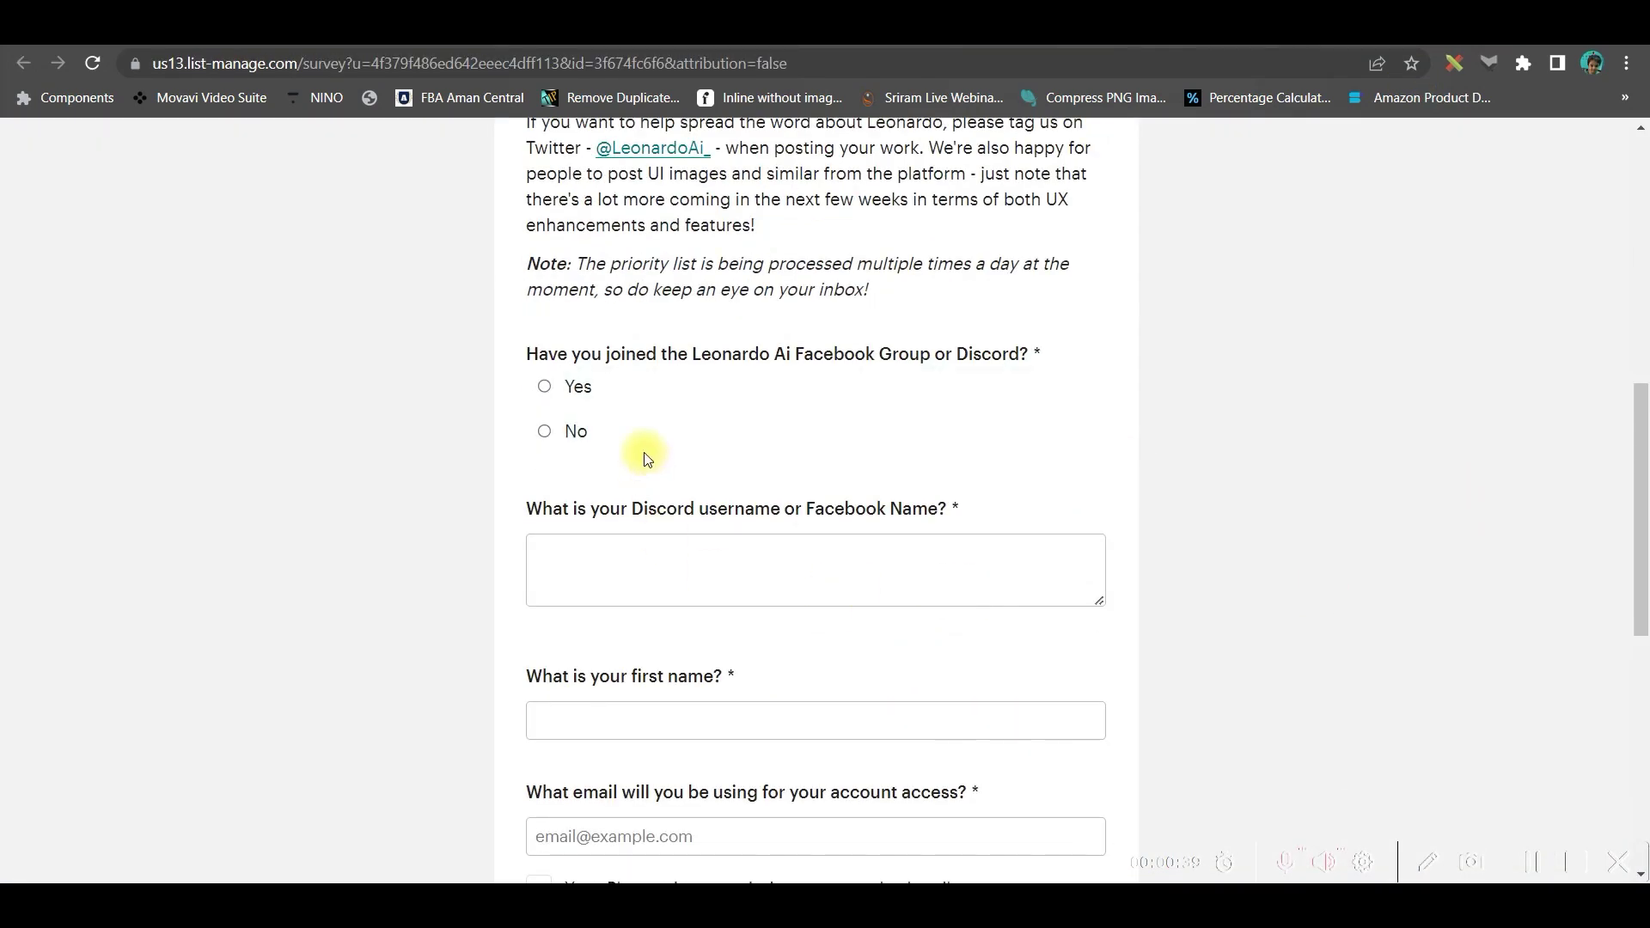
scroll(561, 314, "down", 2)
scroll(559, 362, "down", 3)
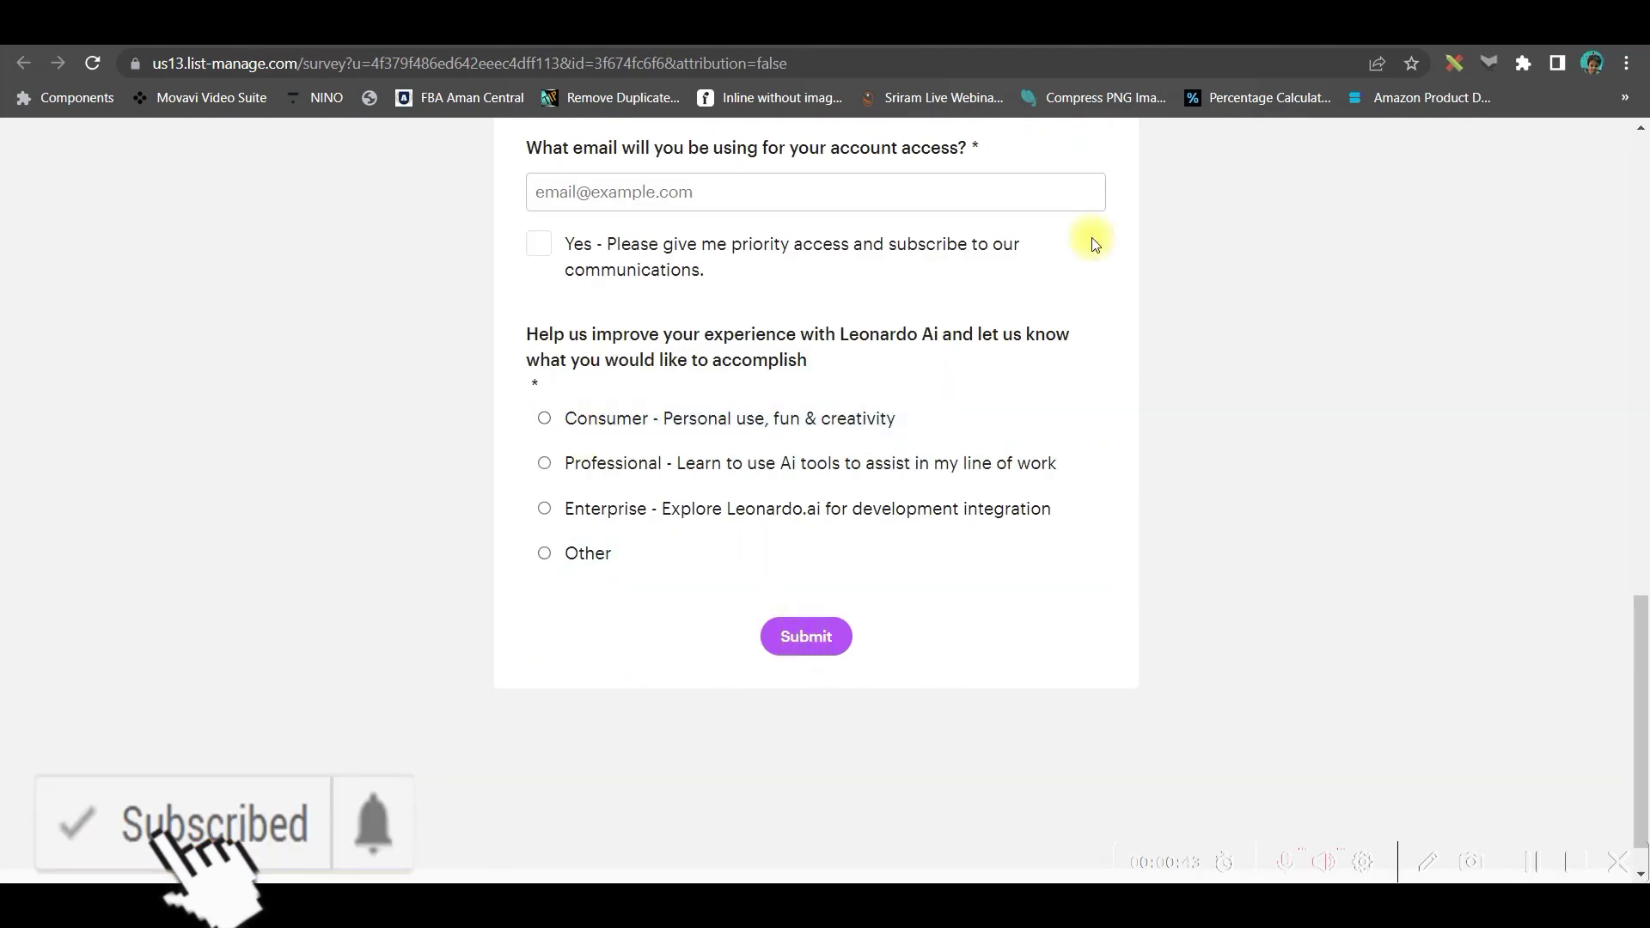
left_click(1169, 48)
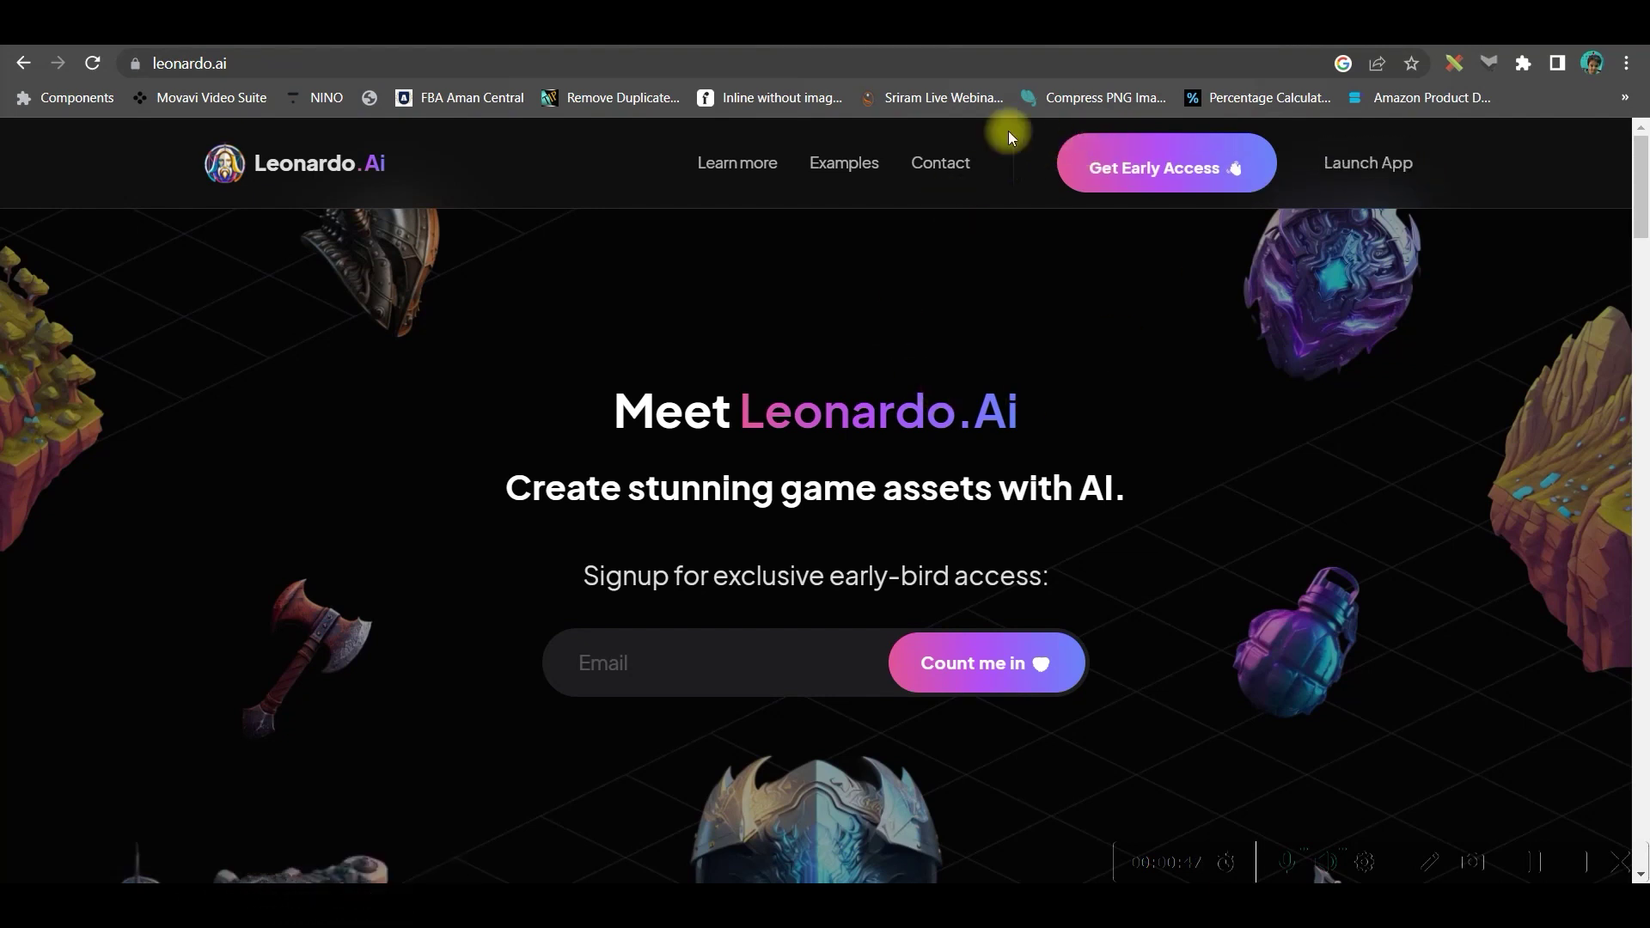
- Open the app dashboard and view the platinum-hair woman's prompt, then the next image's details
left_click(1160, 163)
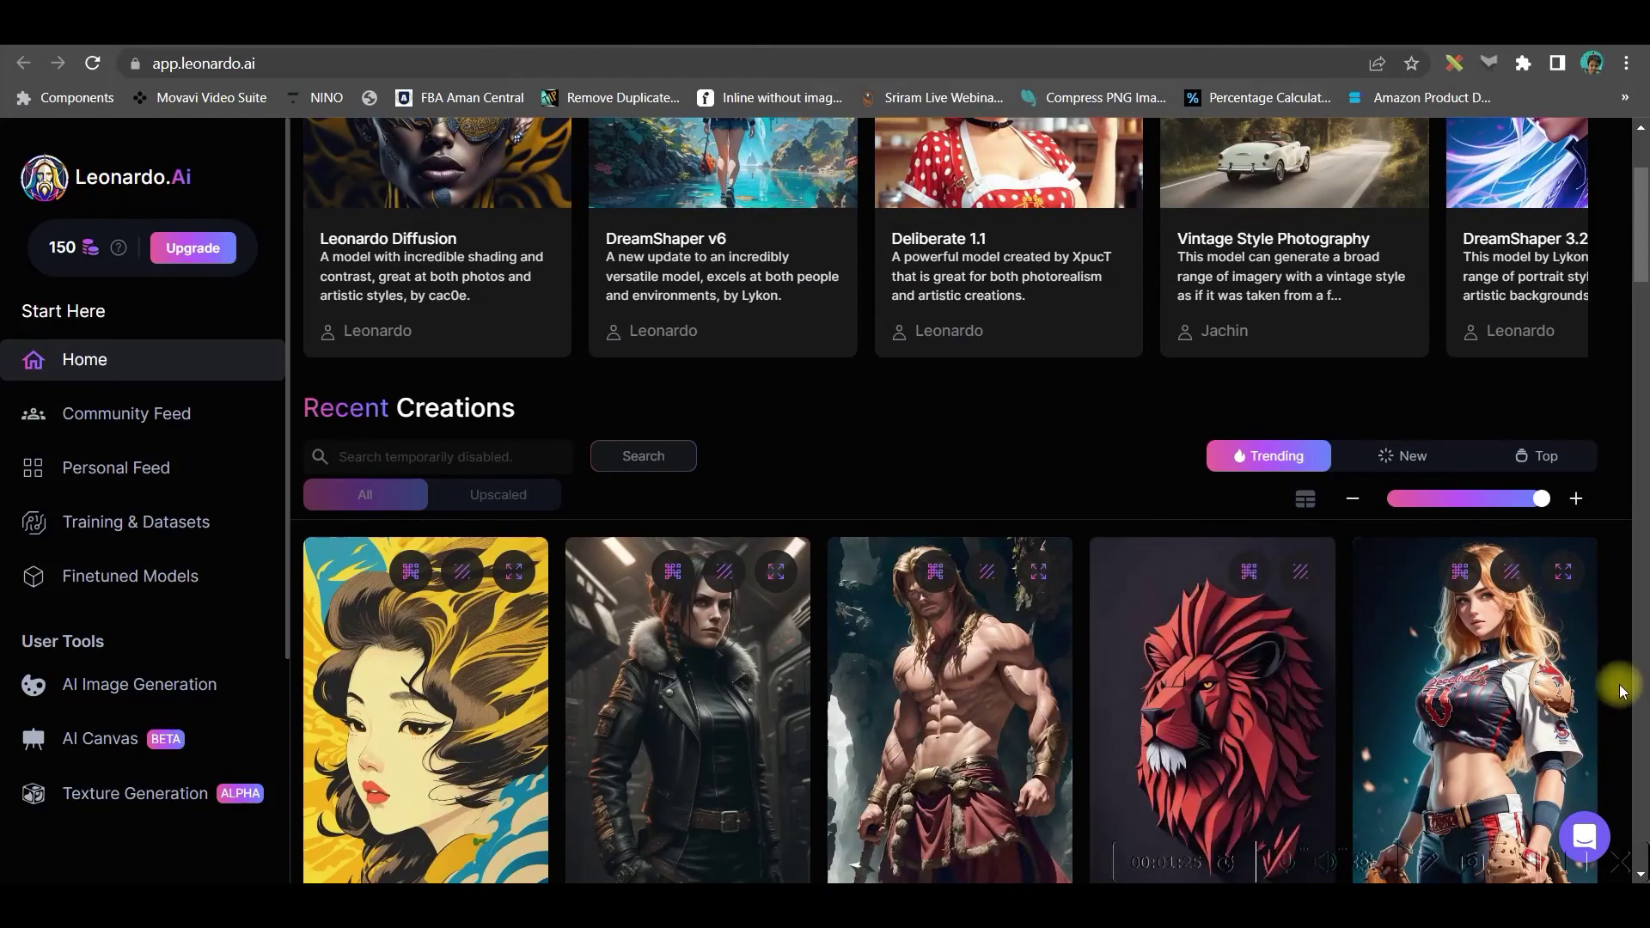
scroll(1611, 645, "down", 3)
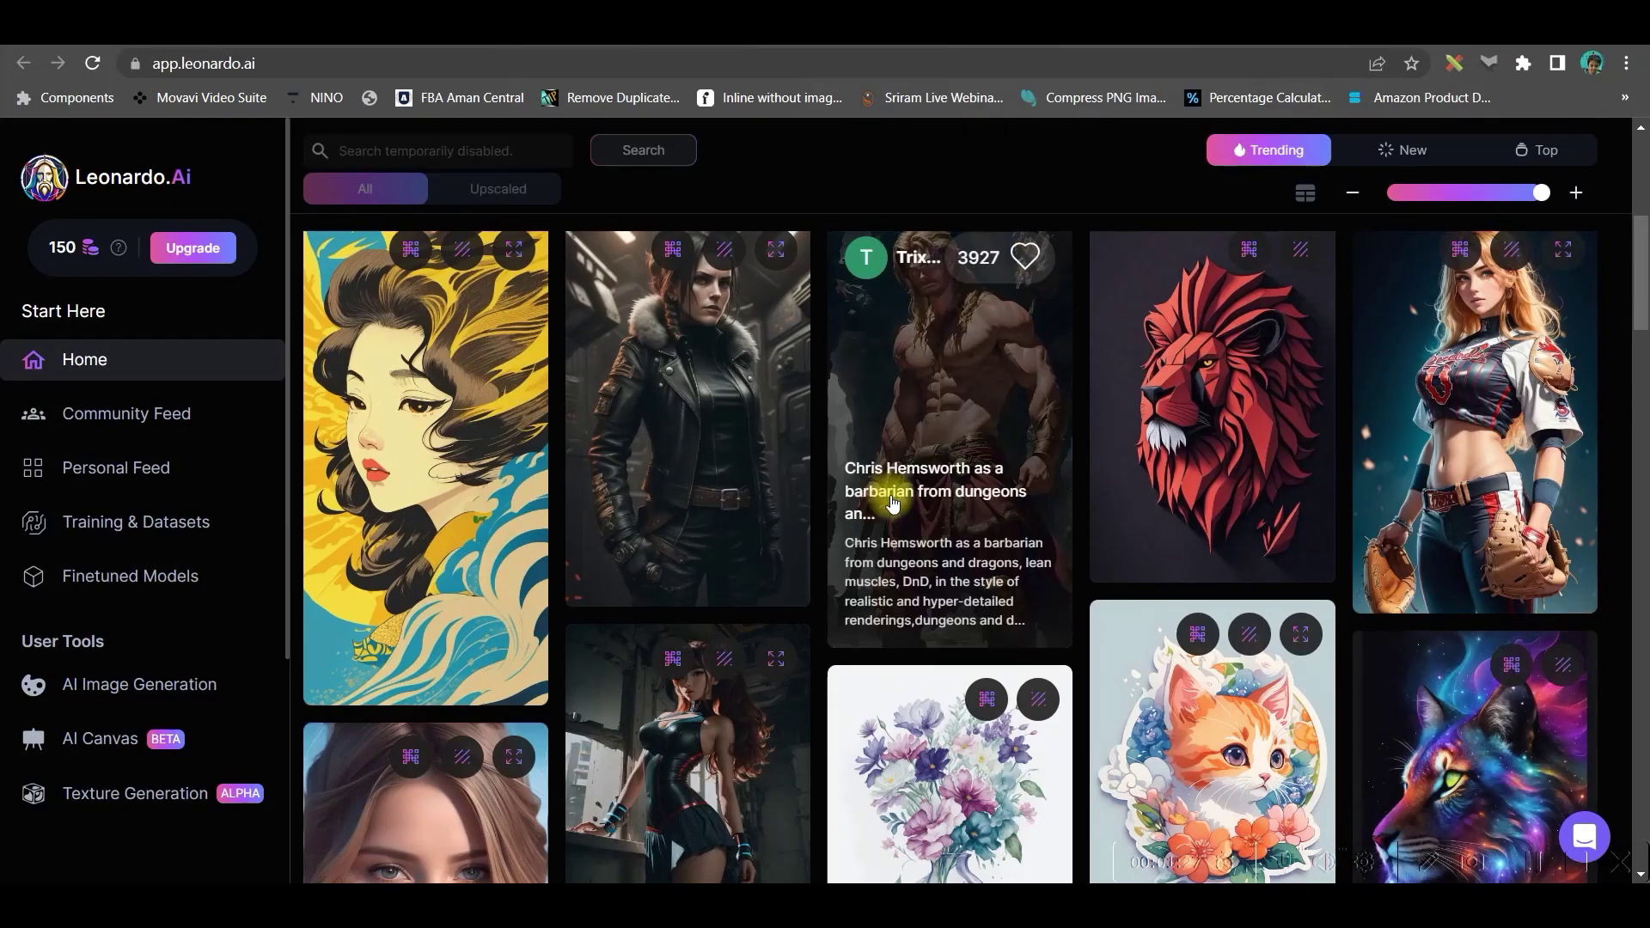
scroll(1286, 404, "down", 3)
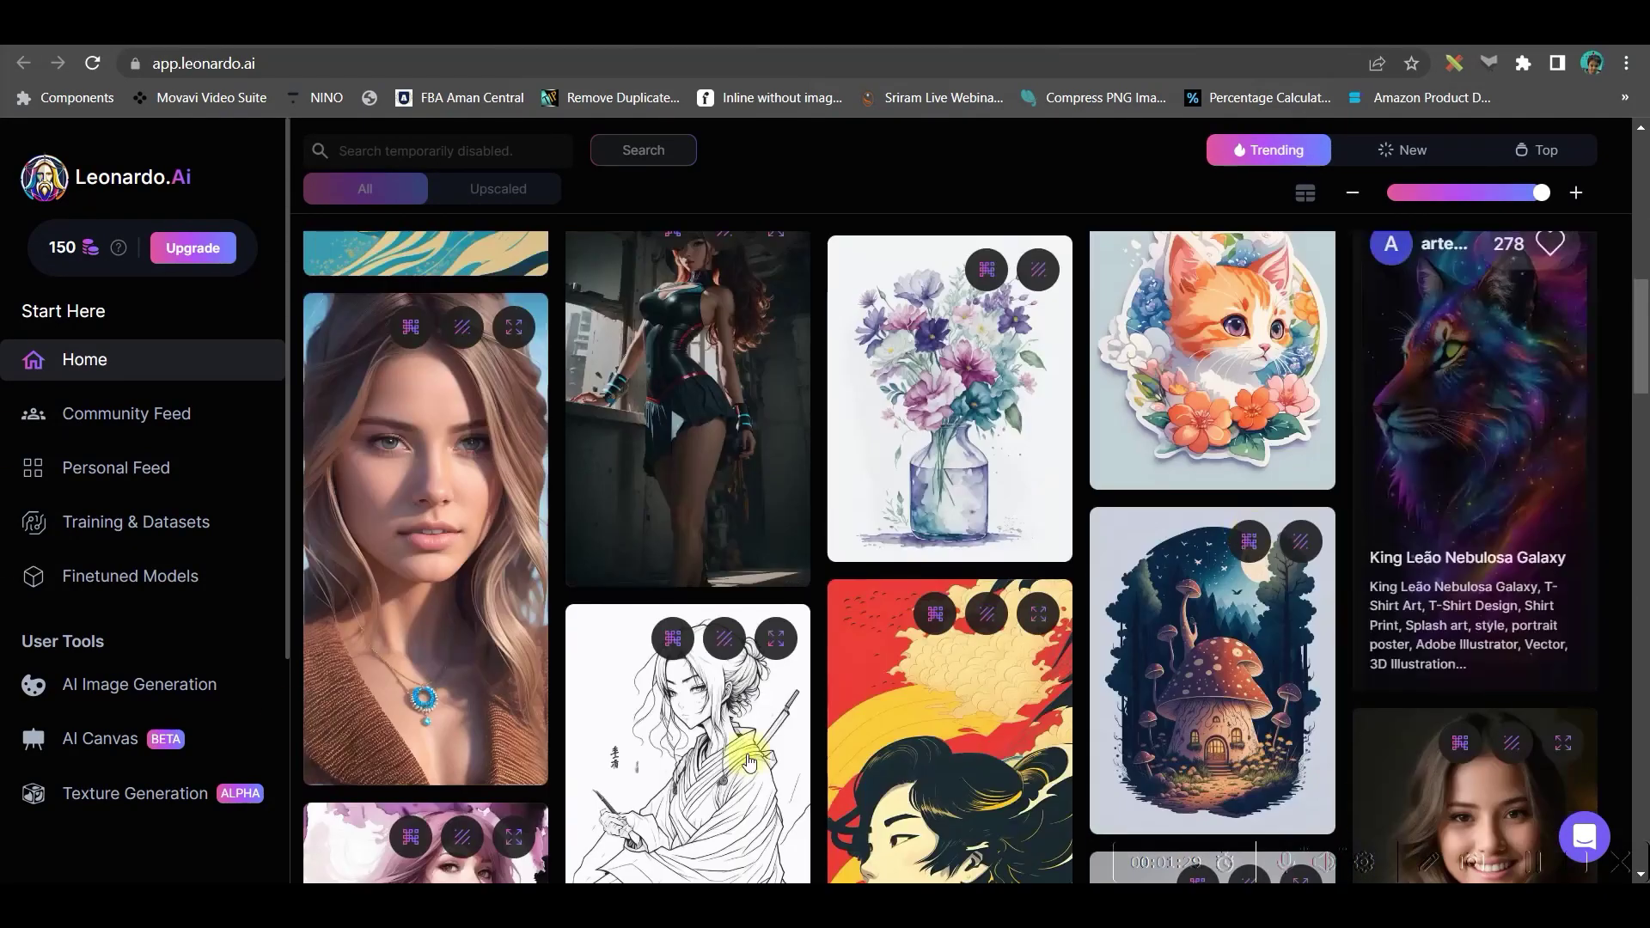
scroll(1286, 404, "down", 5)
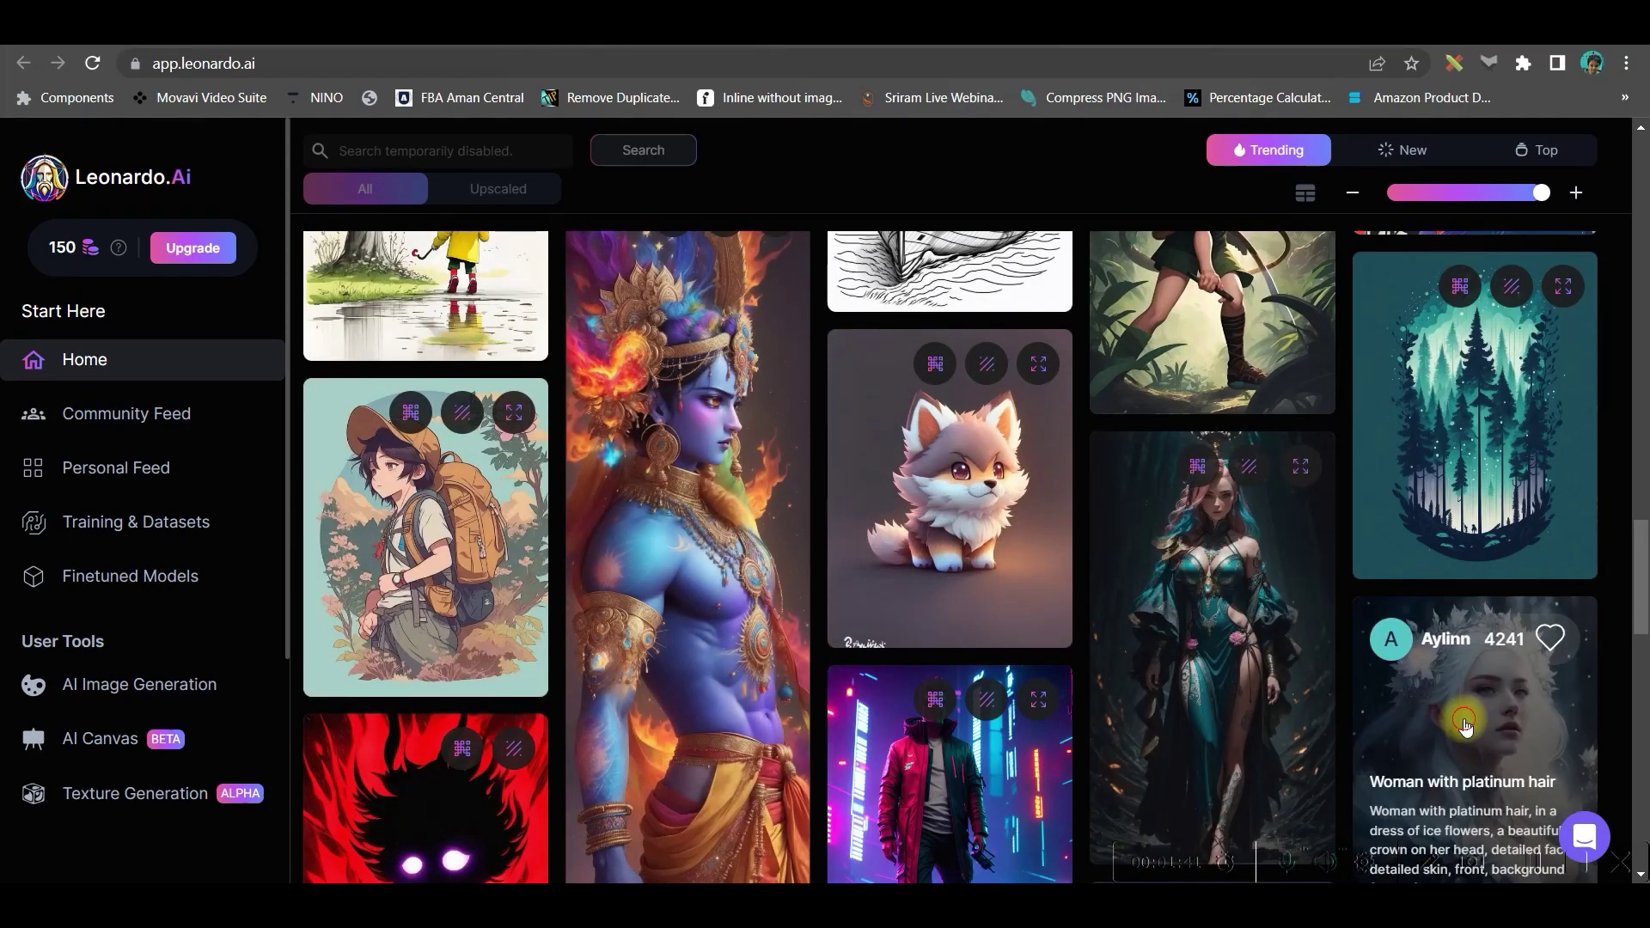
left_click(1451, 714)
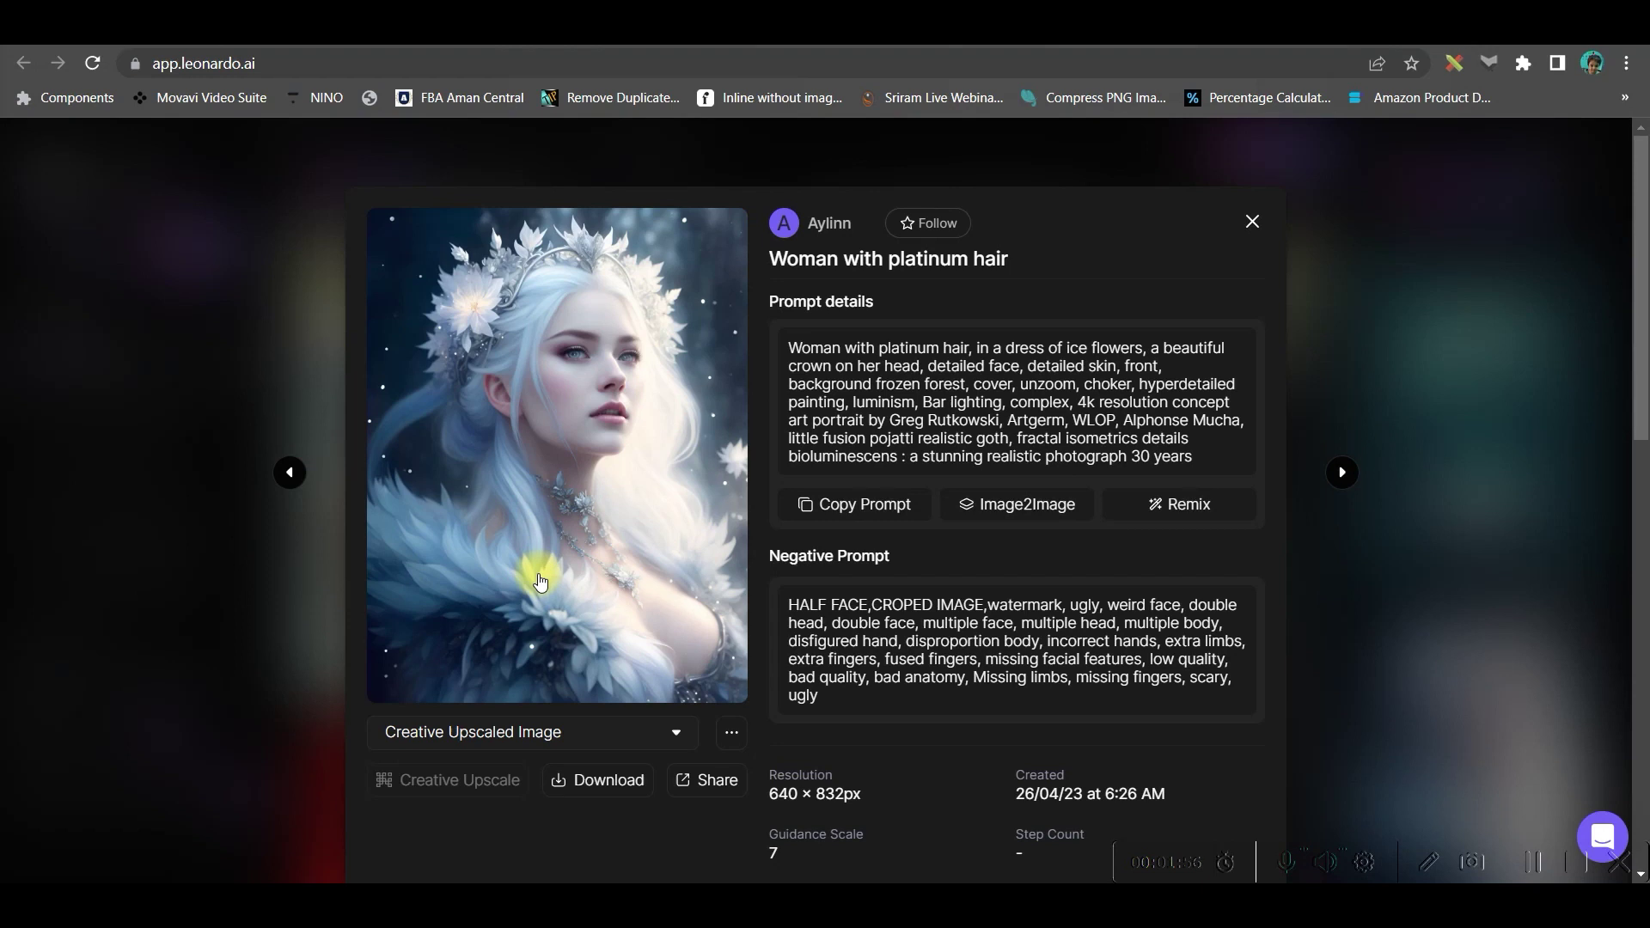
key("Right")
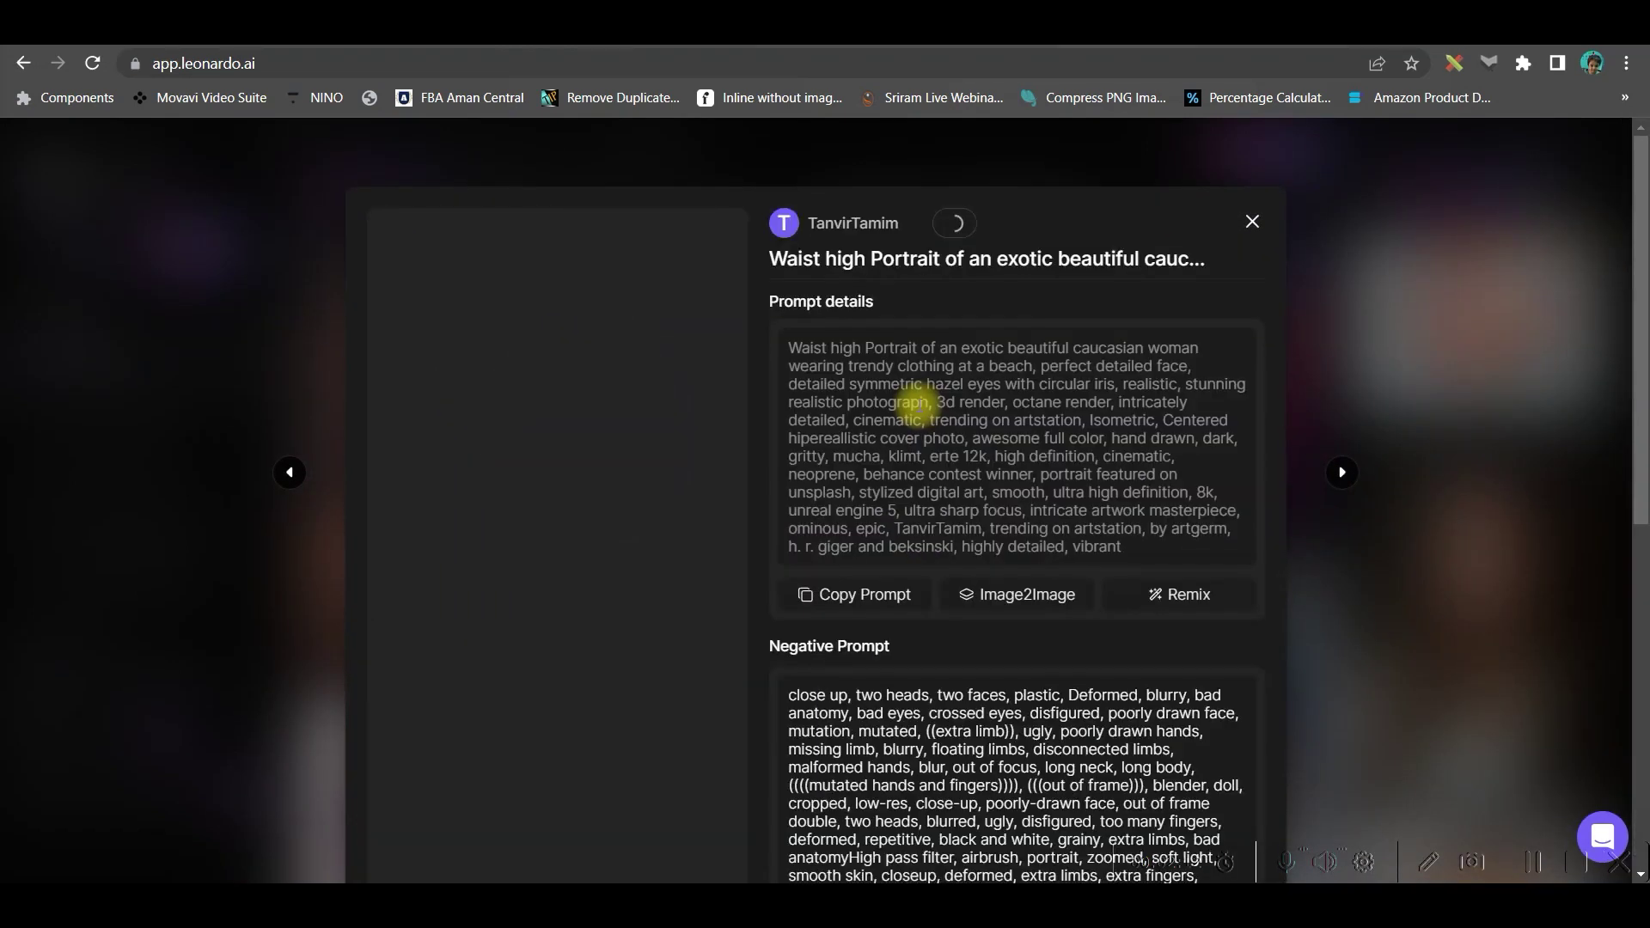
- Paste the waist-high beach portrait prompt into Image Generation and enable the negative prompt
left_click(125, 221)
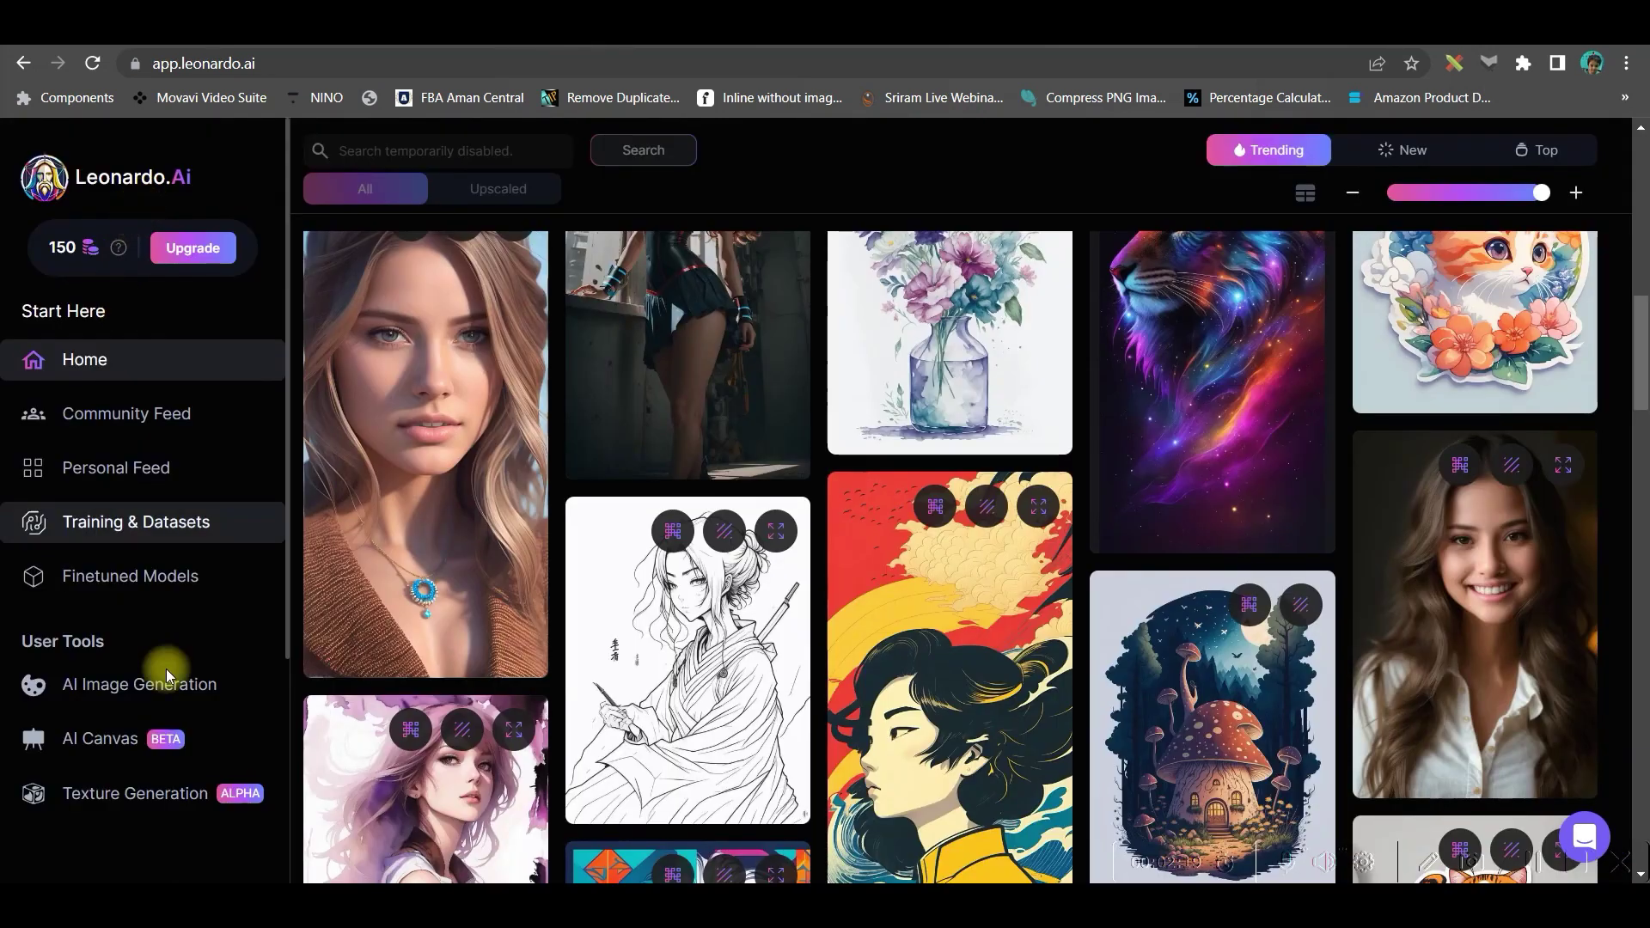
left_click(144, 685)
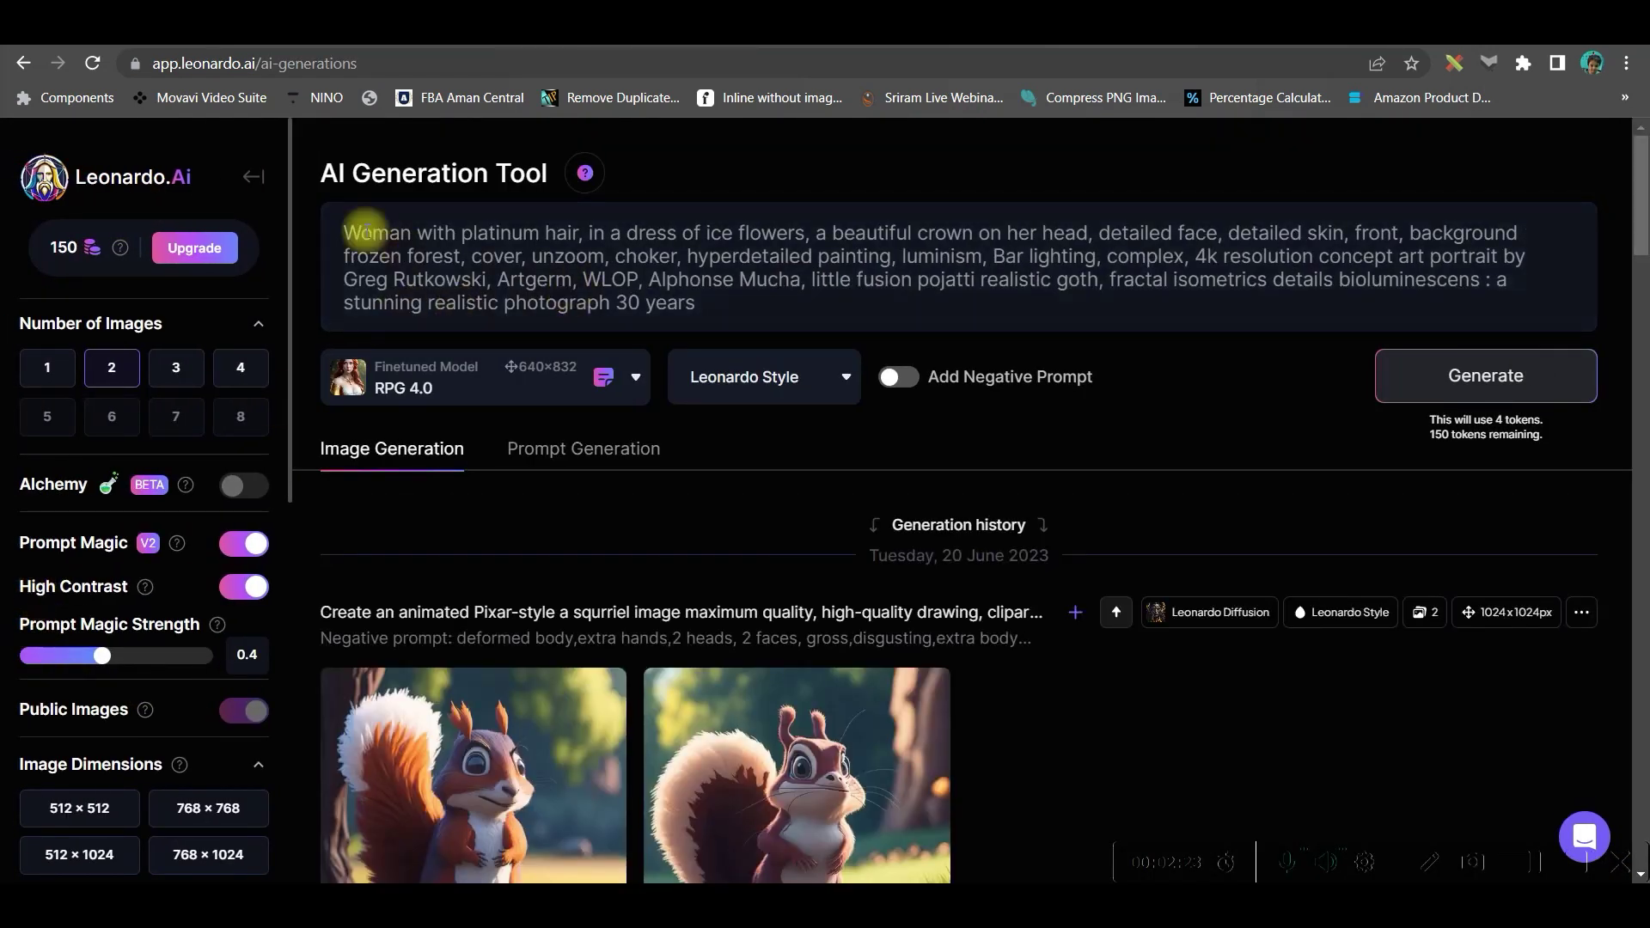
left_click(344, 222)
type("Waist high Portrait of an exotic beautiful caucasian woman wearing trendy clothing at a beach,  perfect detailed face, detailed symmetric hazel eyes with circular iris, realistic, stunning realistic photograph, 3d render, octane render, intricately detailed, cinematic, trending on artstation, Isometric, Centered hipereallistic cover photo, awesome full color, hand drawn, dark, gritty, mucha, klimt, erte 12k, high definition, cinematic, neoprene, behance contest winner, portrait featured on unsplash, stylized digital art, smooth, ultra high definition, 8k, unreal engine 5, ultra sharp focus, intricate artwork masterpiece, ominous, epic, TanvirTamim, trending on artstation, by artgerm, h. r. giger and beksinski, highly detailed, vibrant")
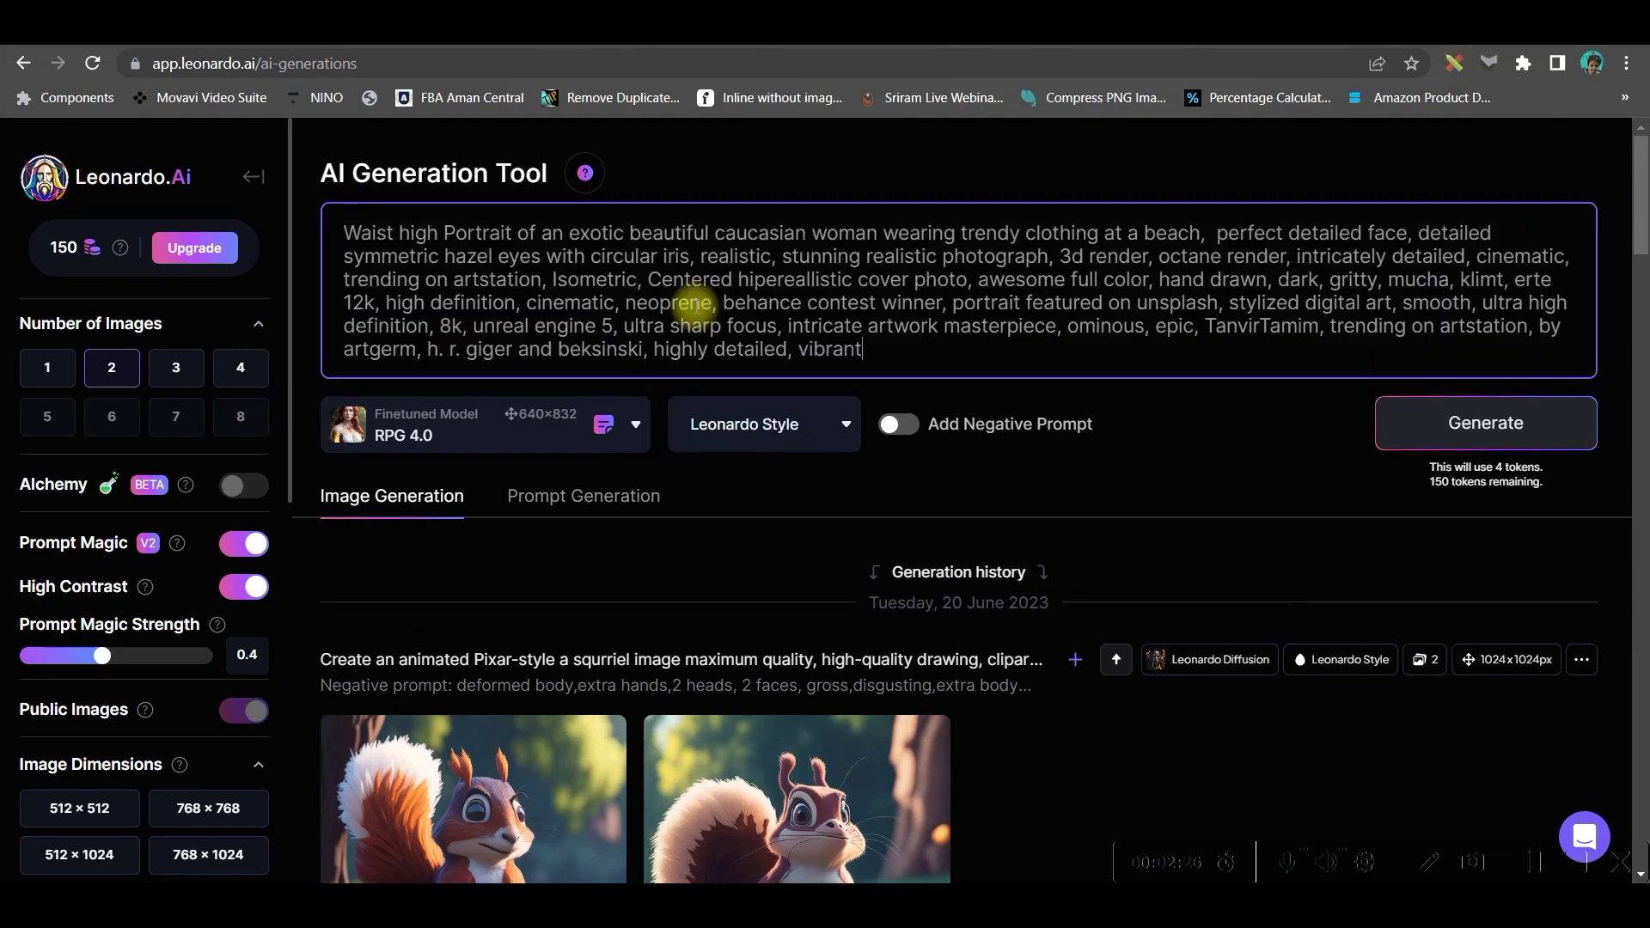
left_click(894, 425)
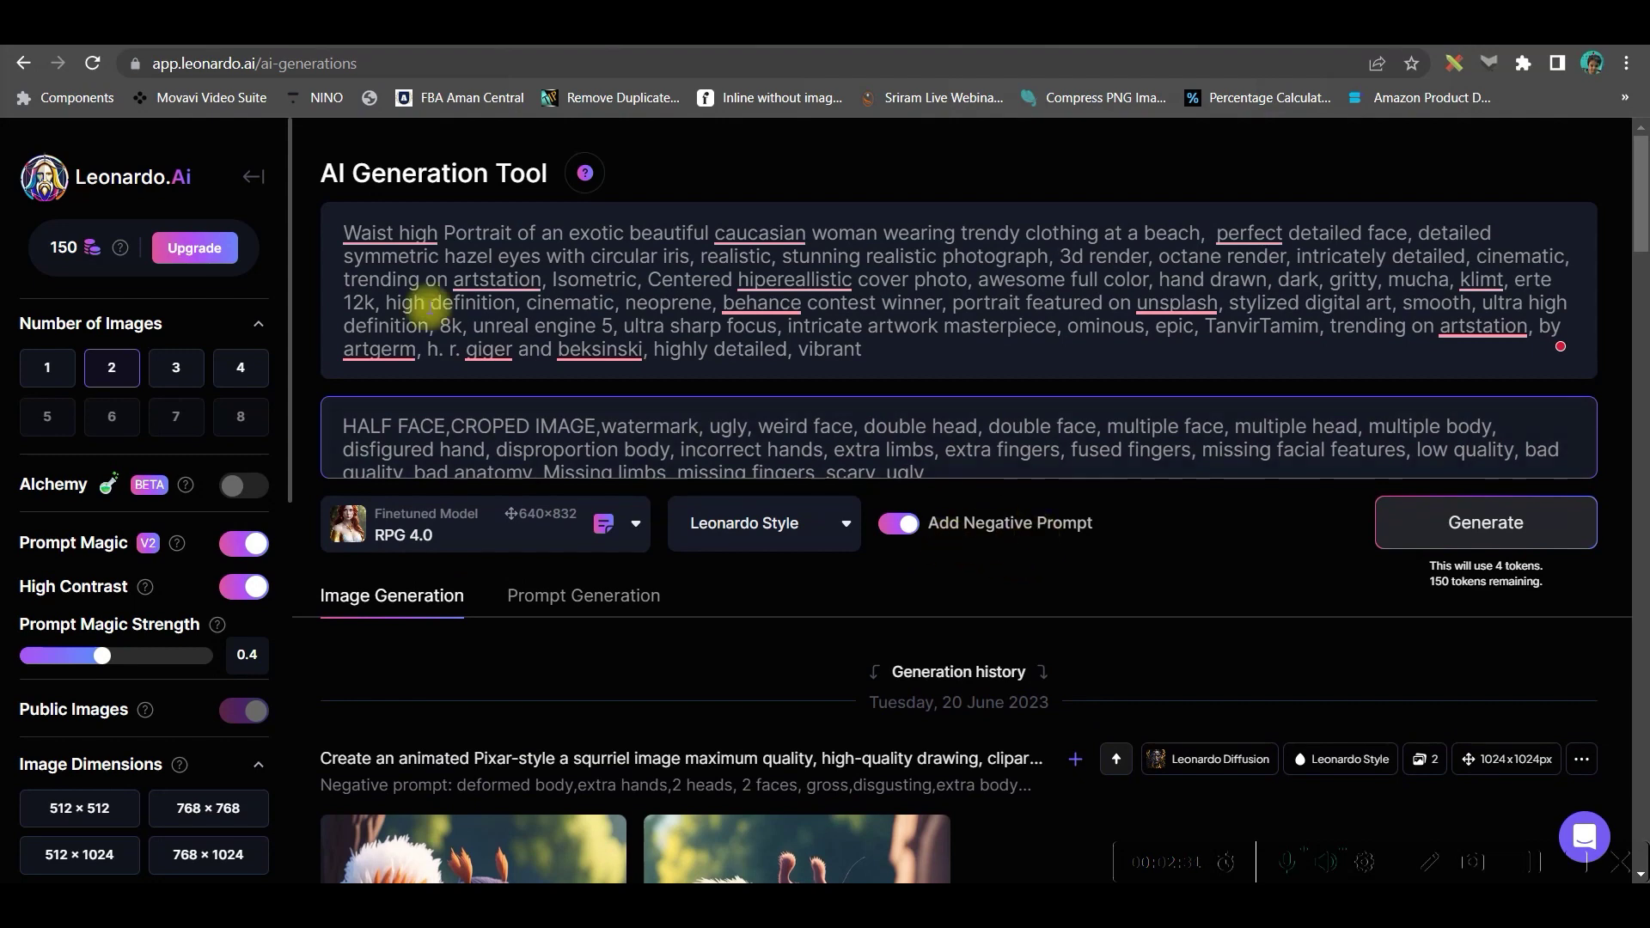
- Copy the beach portrait's long negative prompt from the feed and paste it into the negative prompt box
left_click(142, 179)
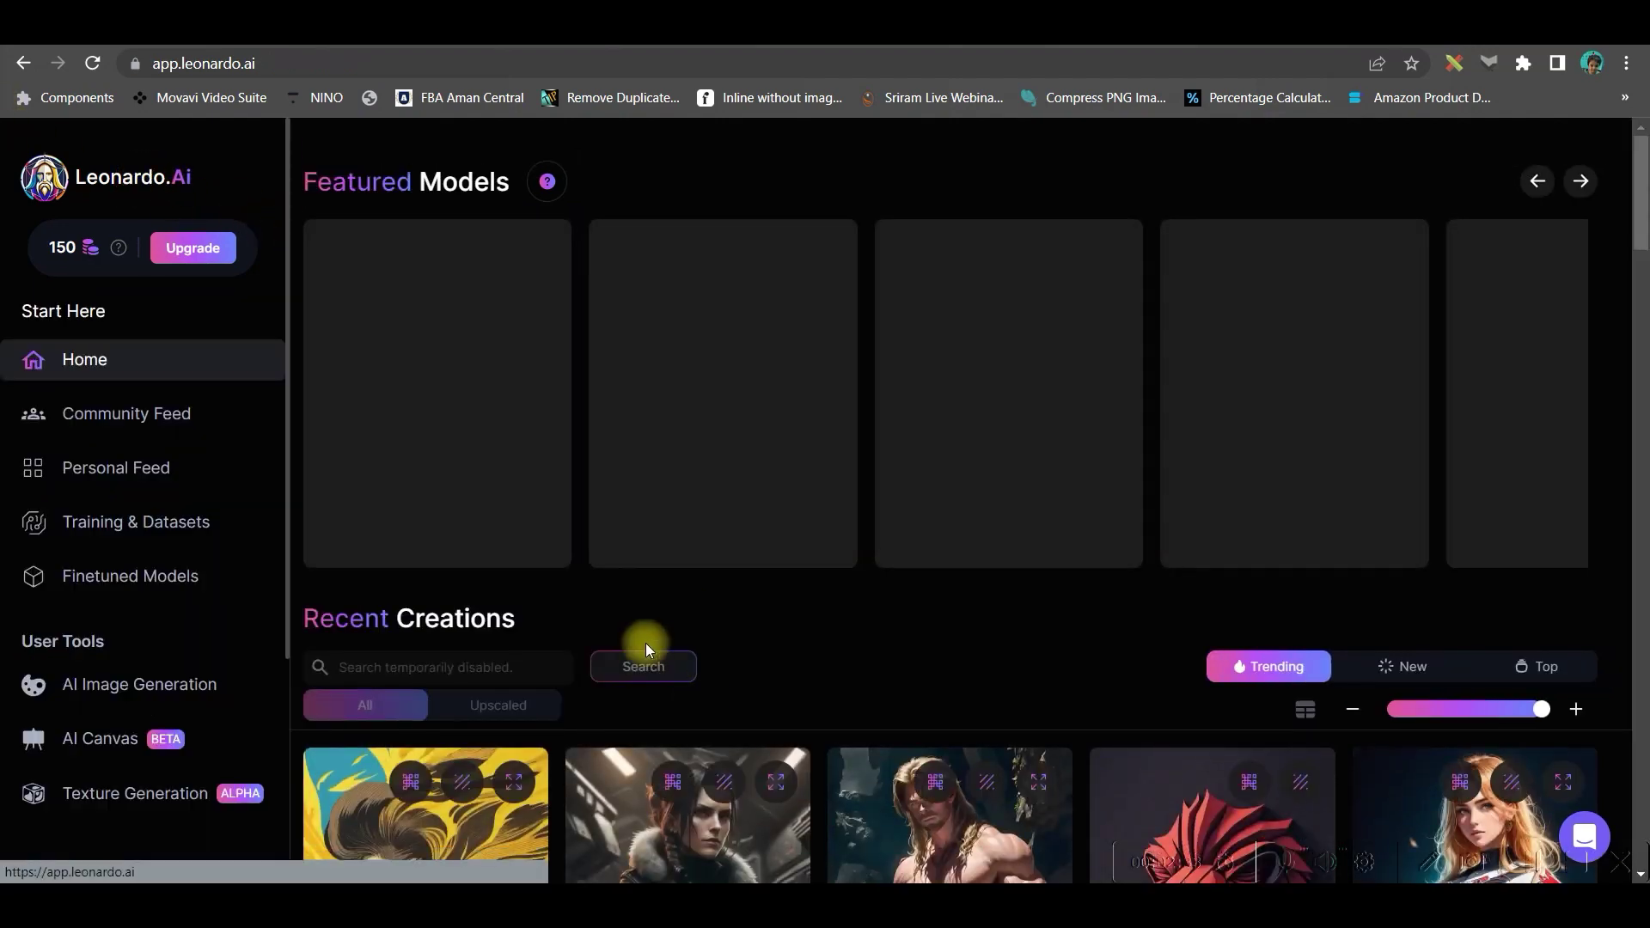
scroll(646, 644, "down", 4)
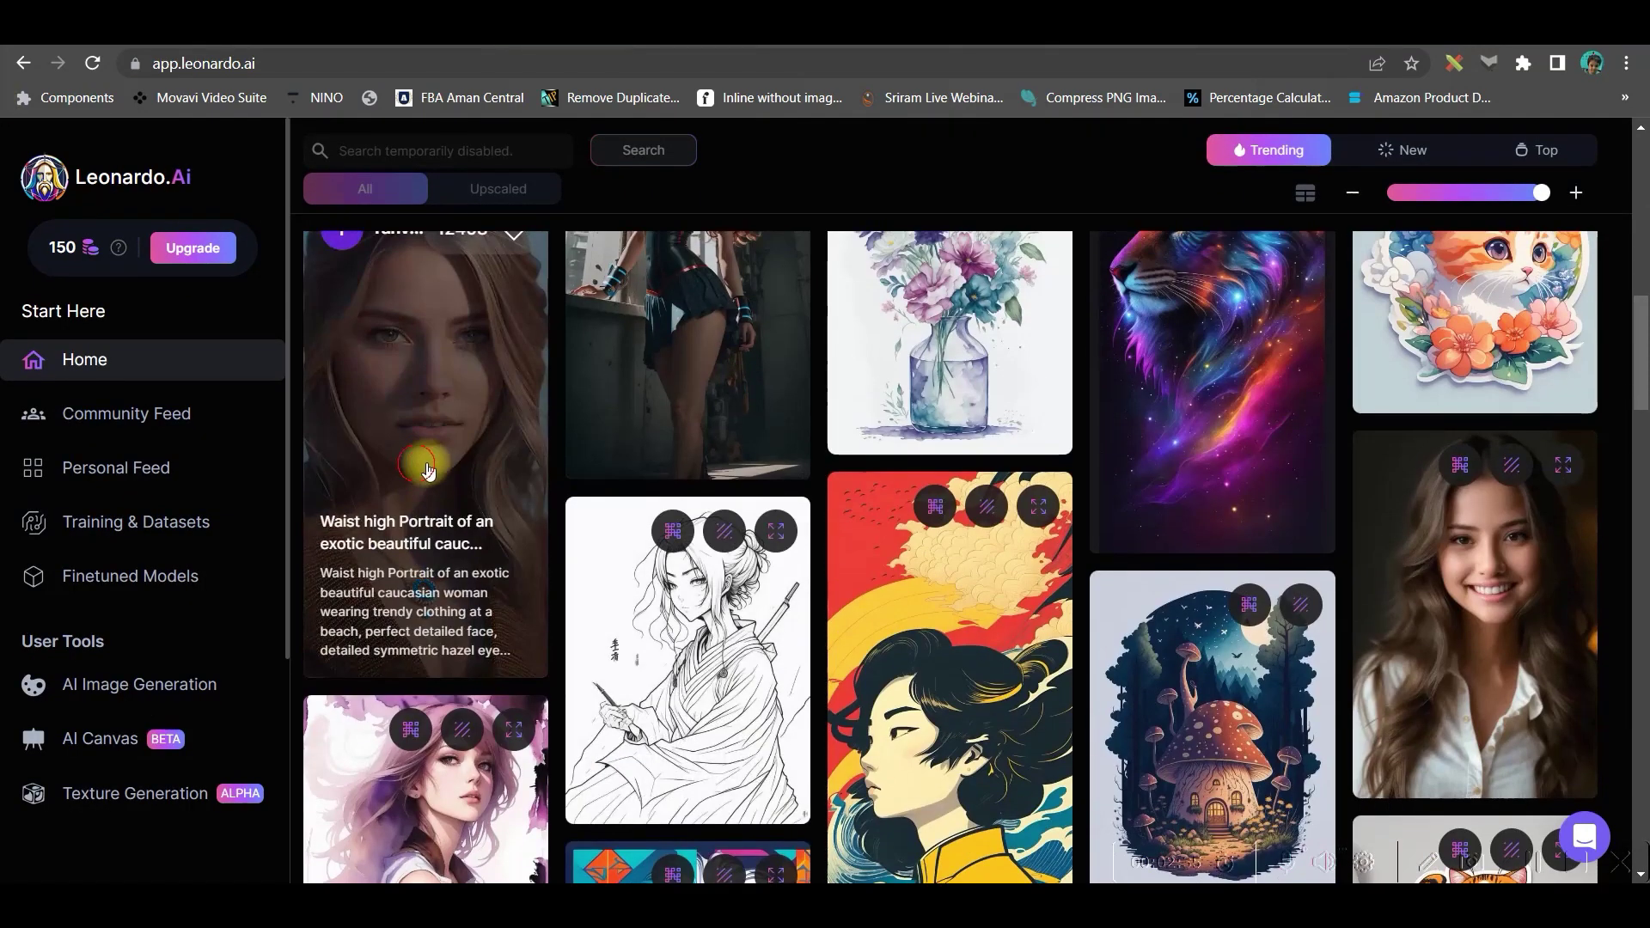
left_click(425, 469)
scroll(1015, 682, "down", 3)
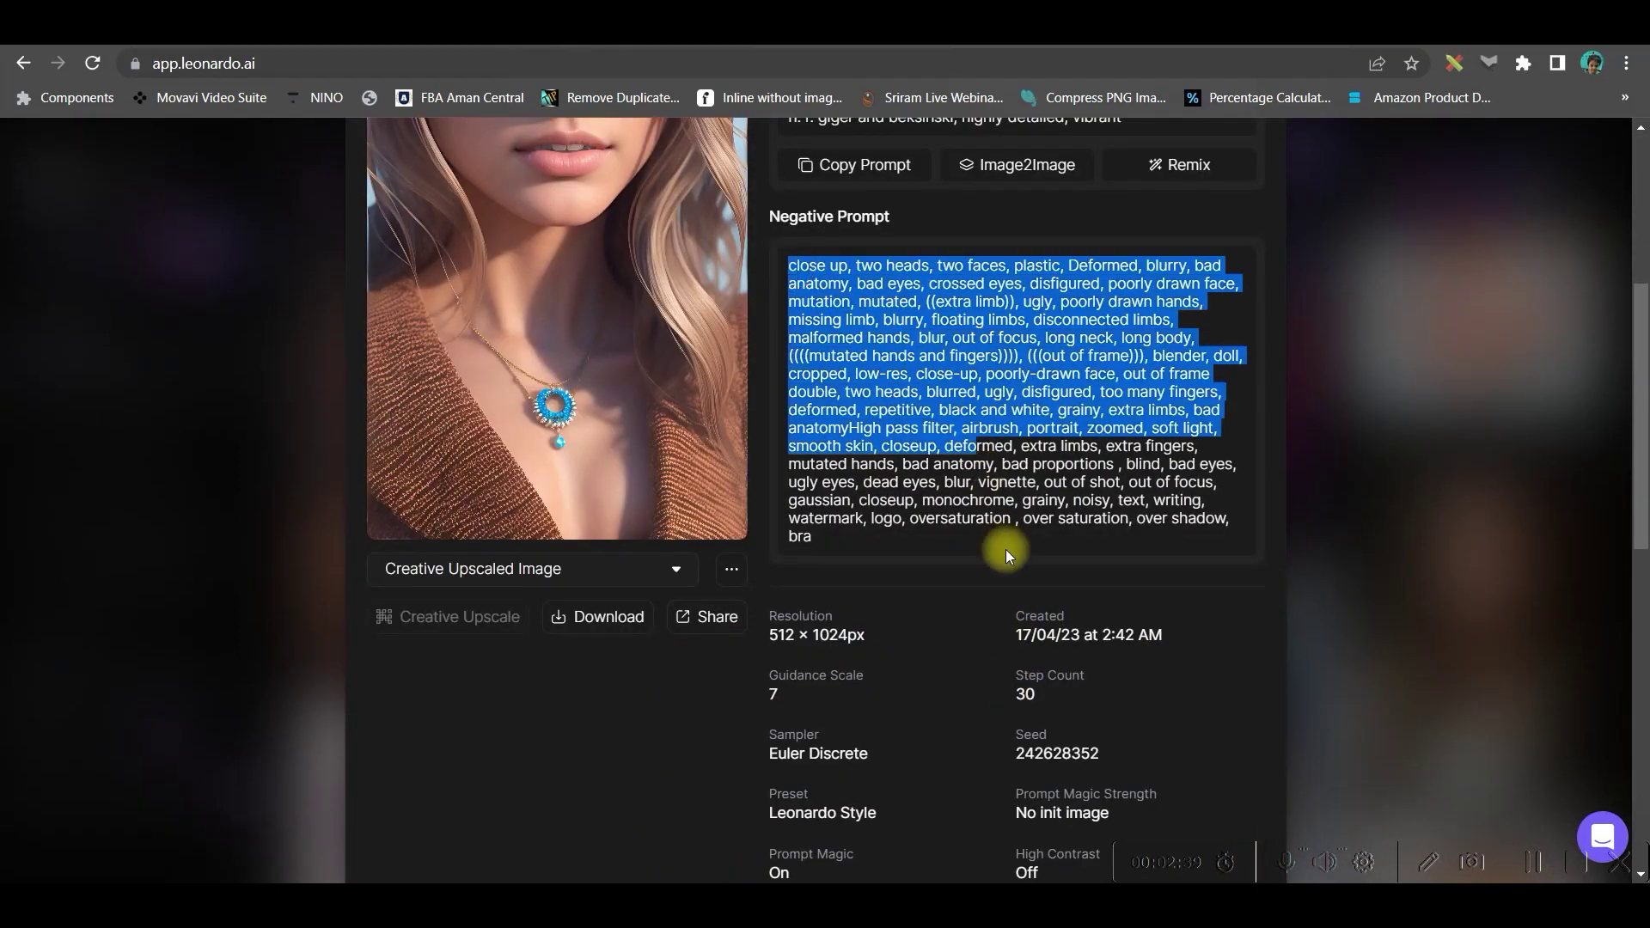
left_click_drag(789, 263, 1020, 590)
key("ctrl+c")
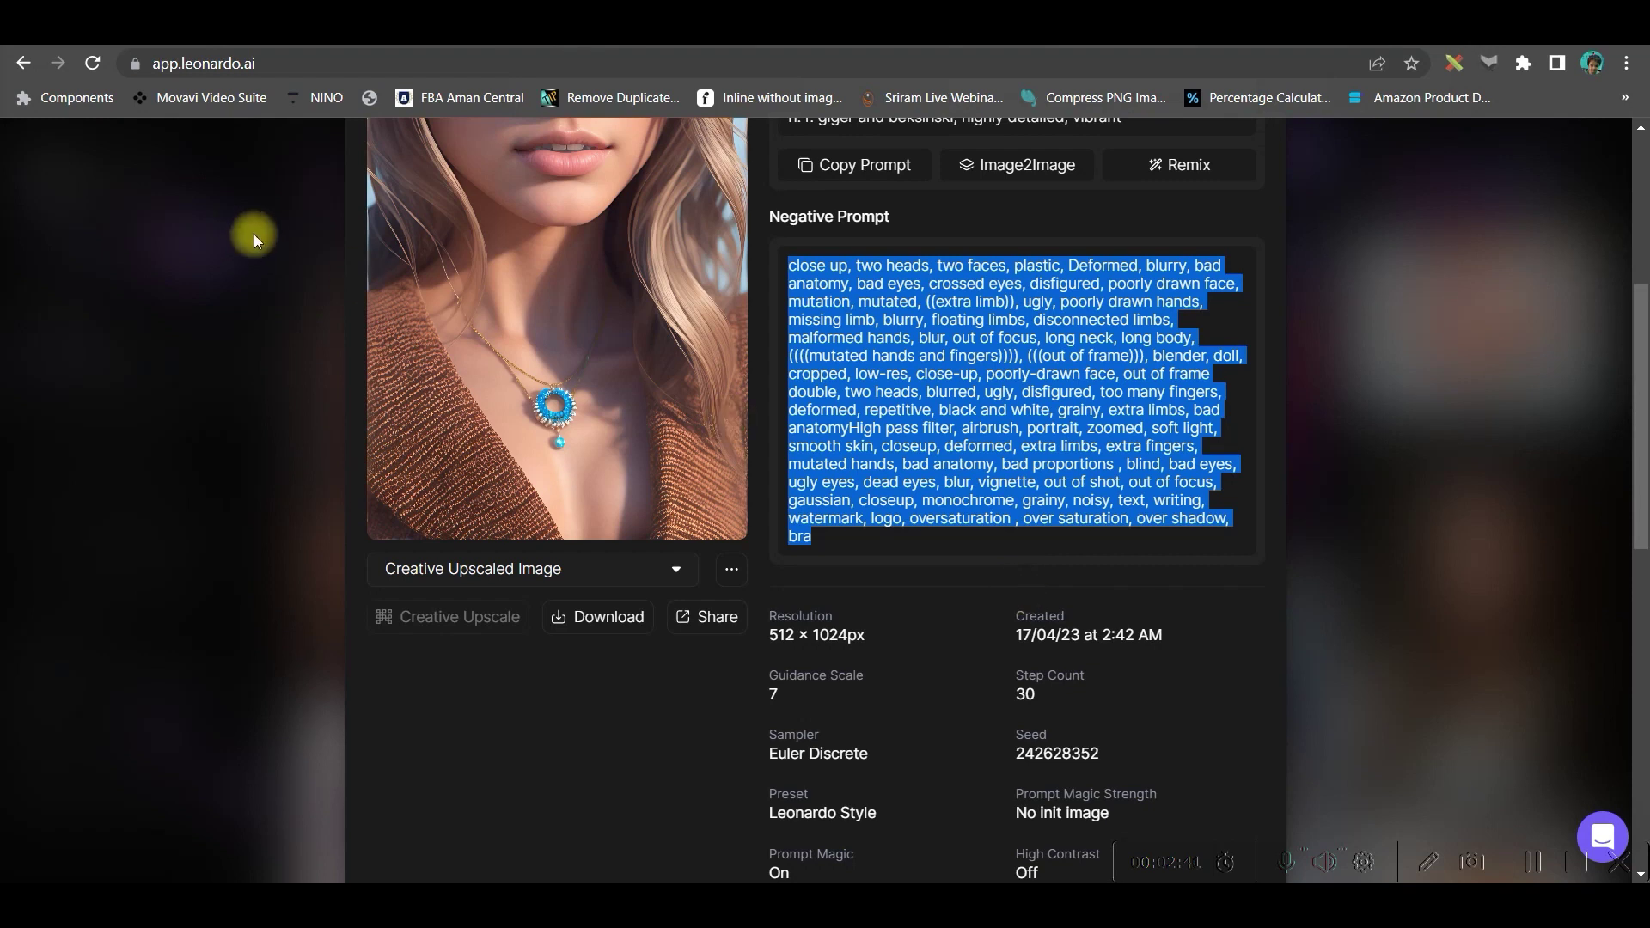
scroll(255, 233, "up", 3)
left_click(246, 224)
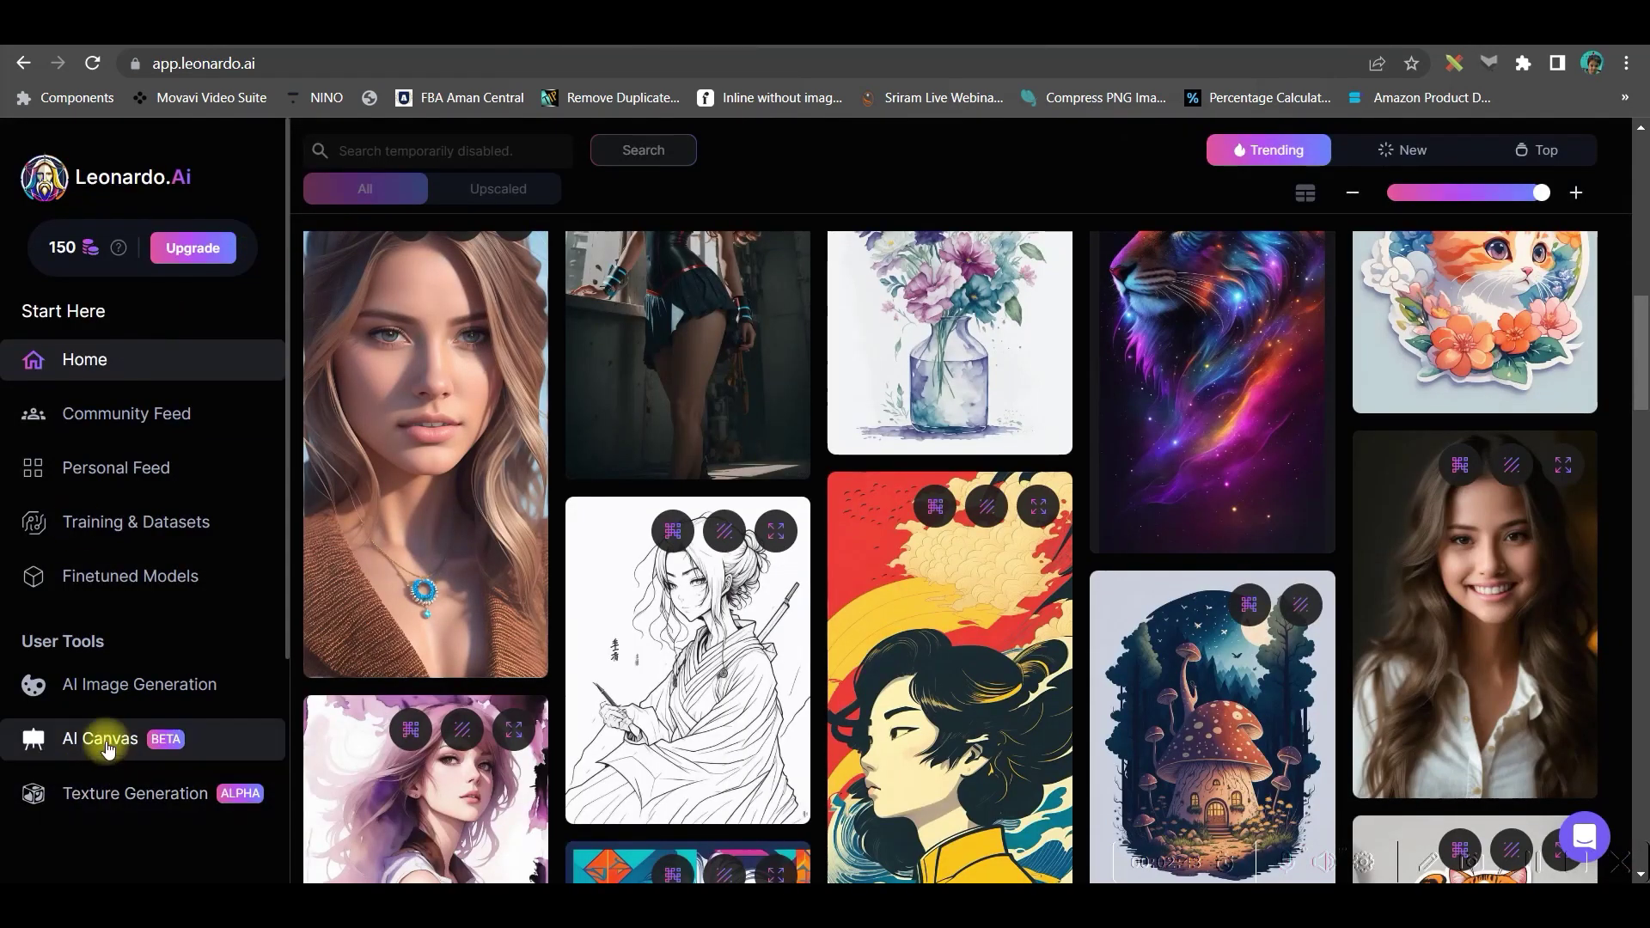
left_click(142, 684)
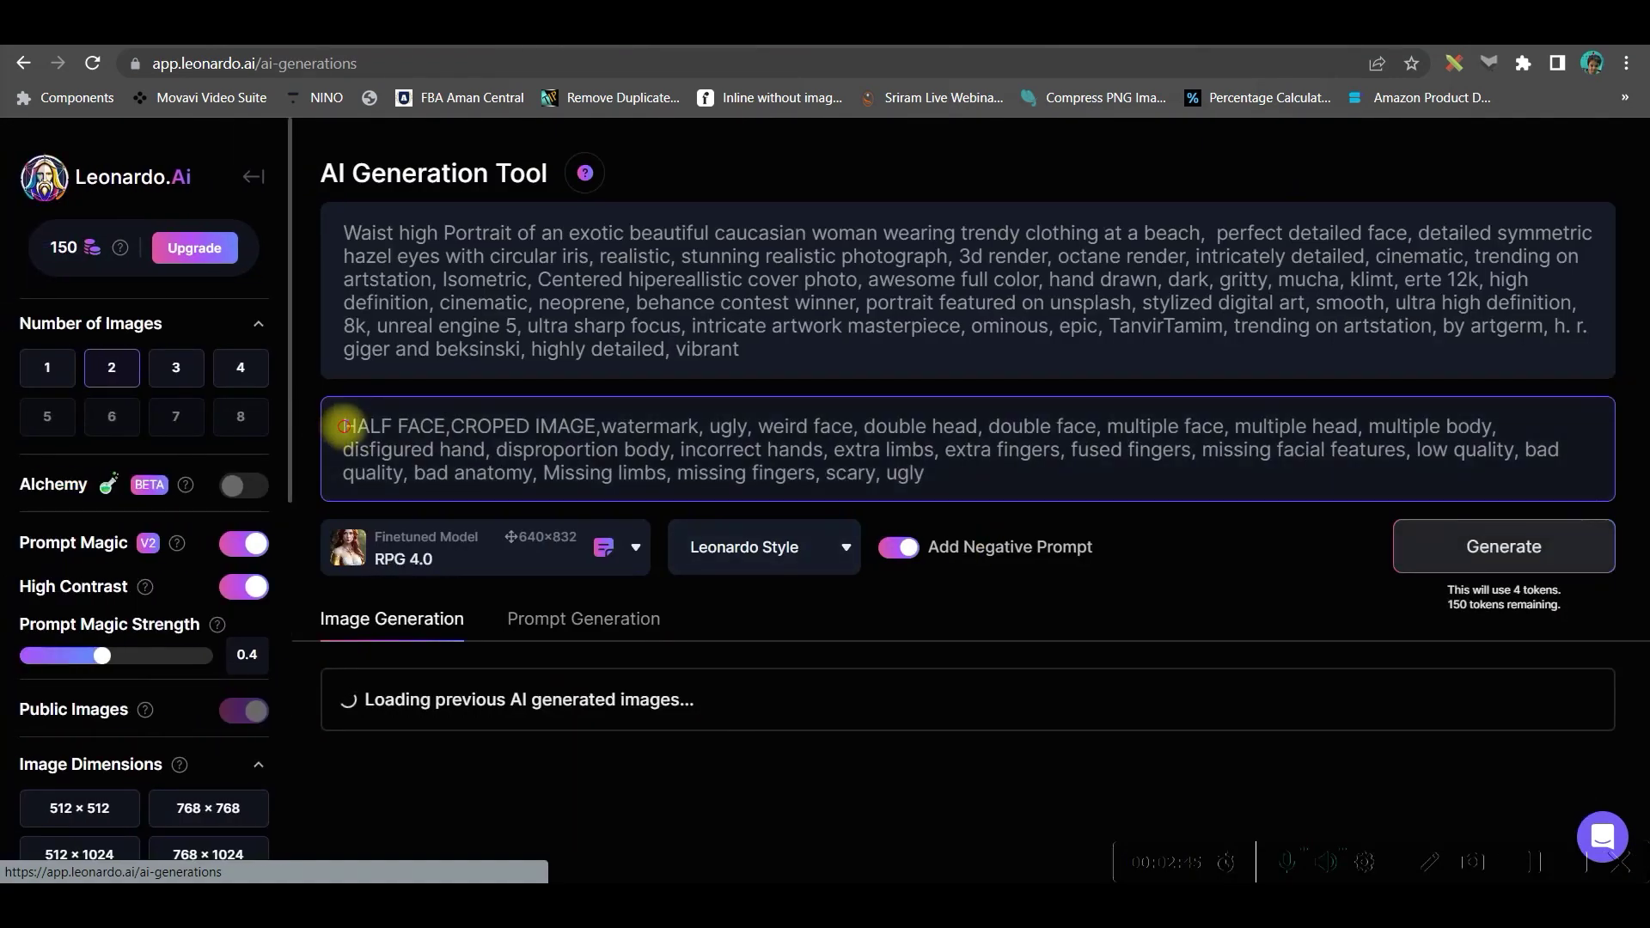
left_click_drag(344, 427, 983, 493)
key("ctrl+v")
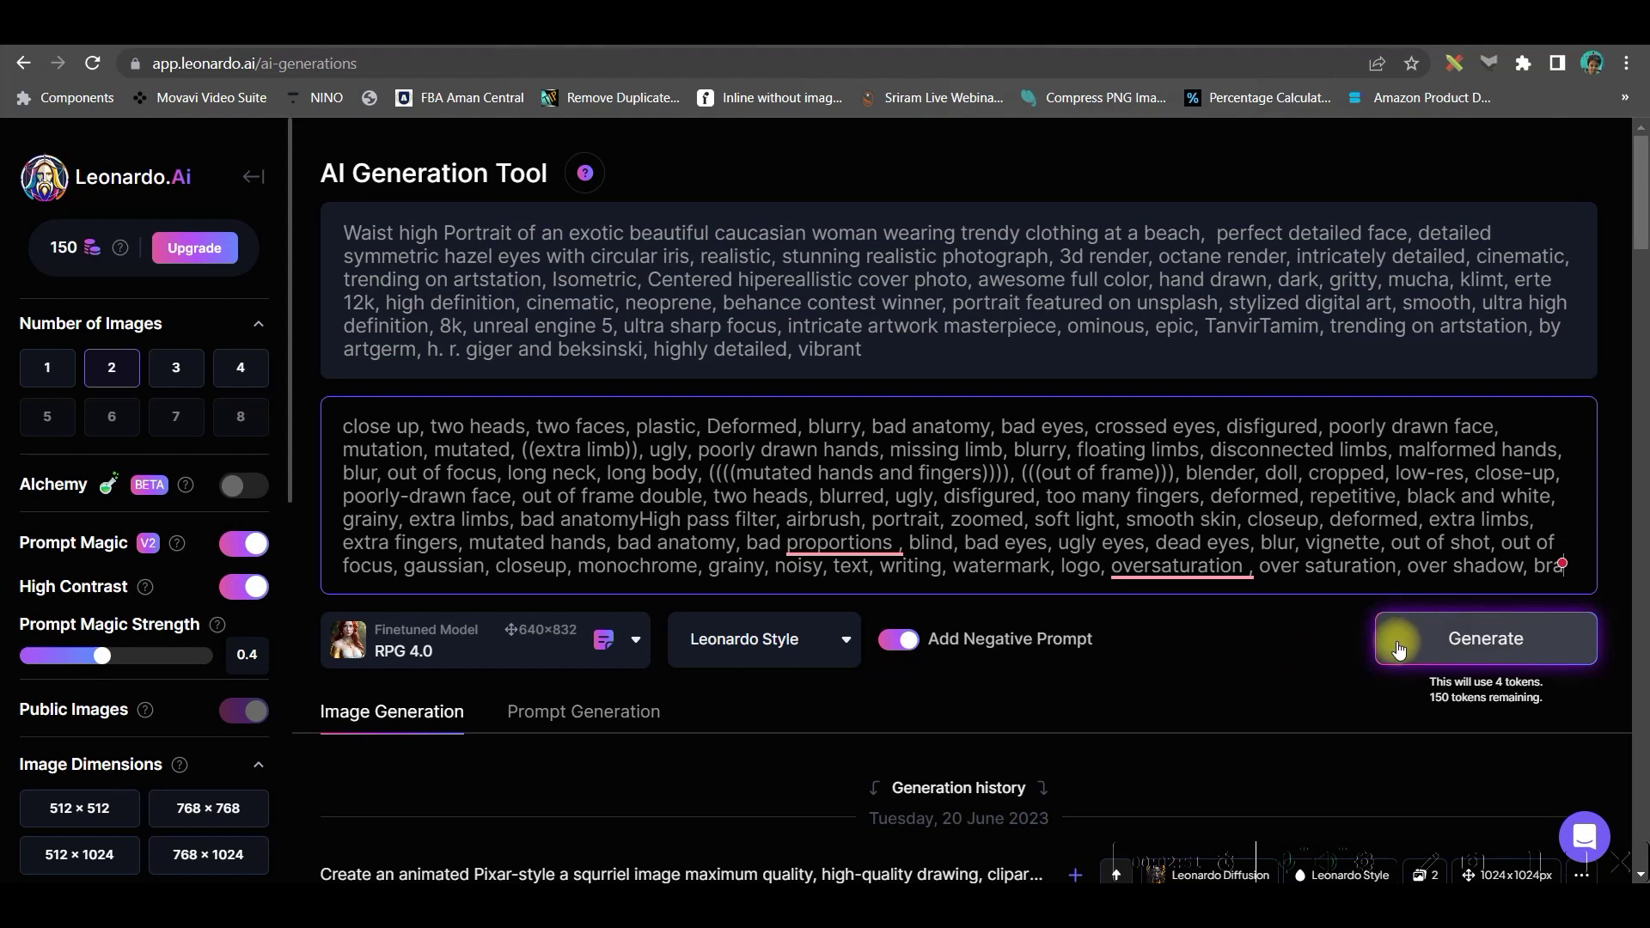
scroll(1381, 632, "down", 3)
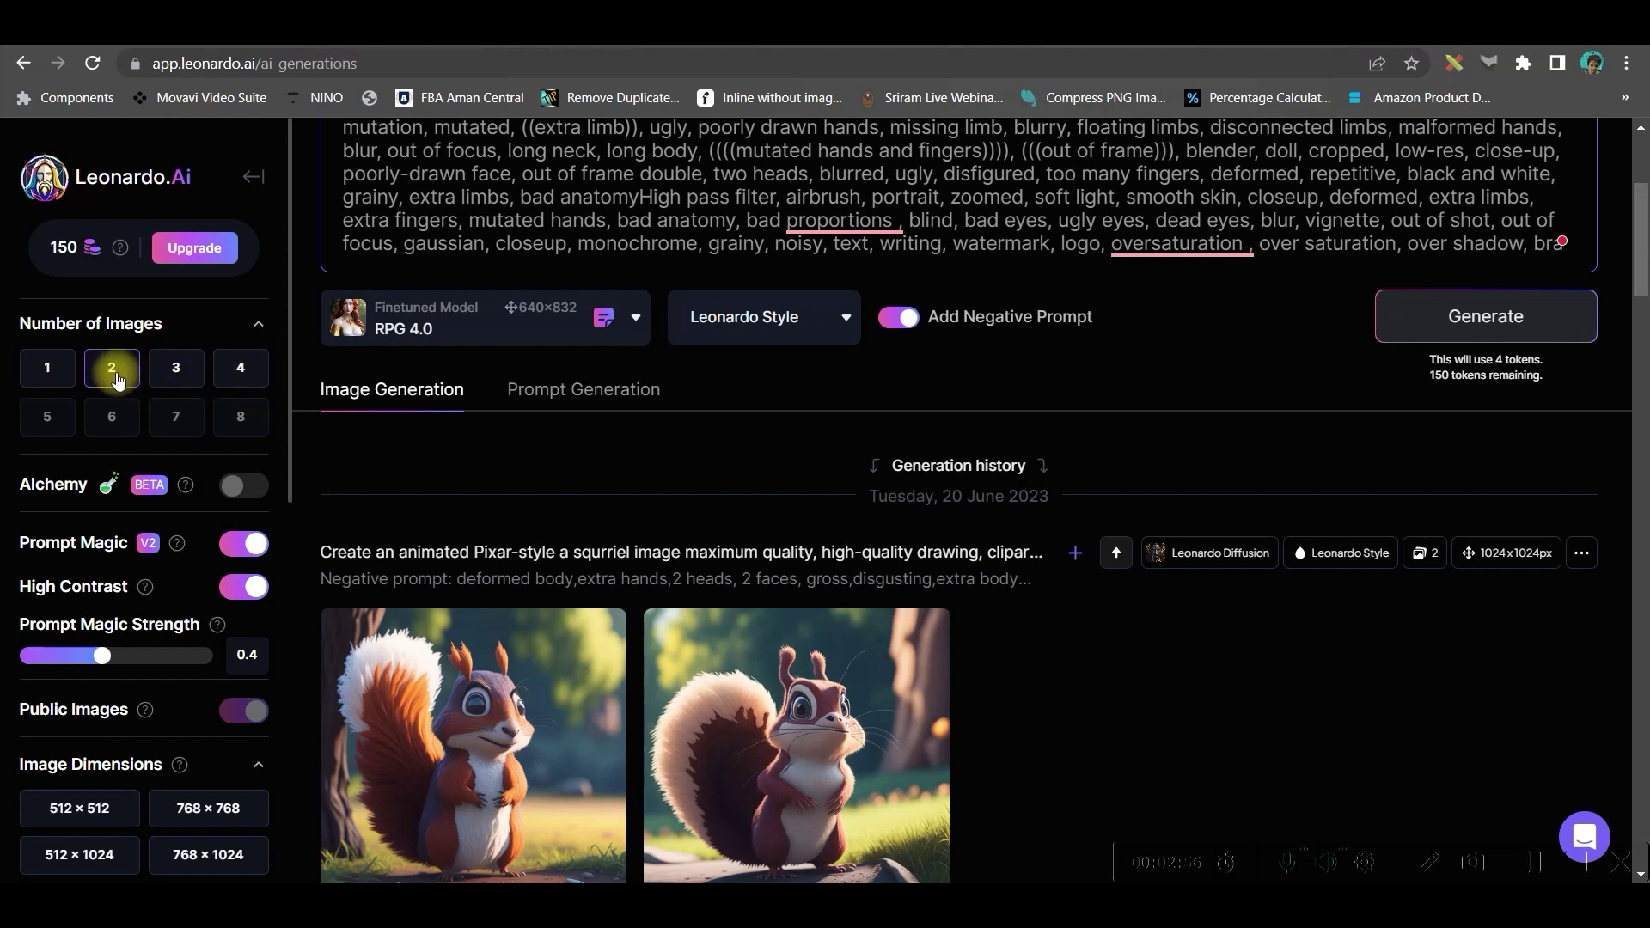
- Generate a batch of 4 images at 1024 × 1024 from the beach portrait prompt
left_click(246, 371)
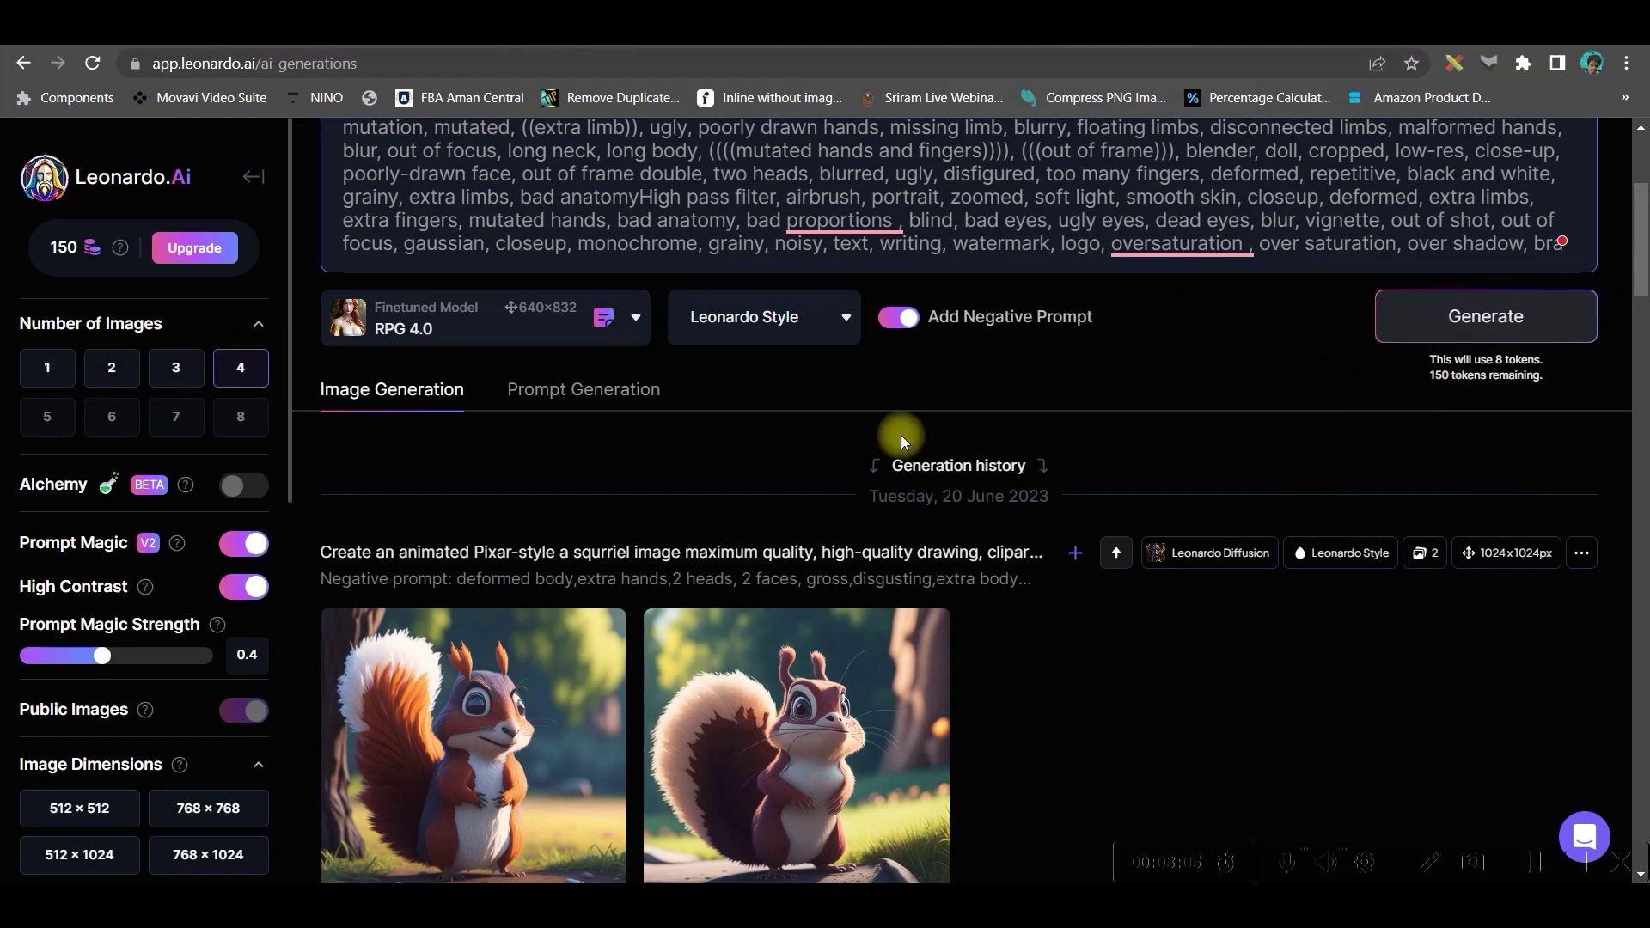
scroll(147, 258, "down", 3)
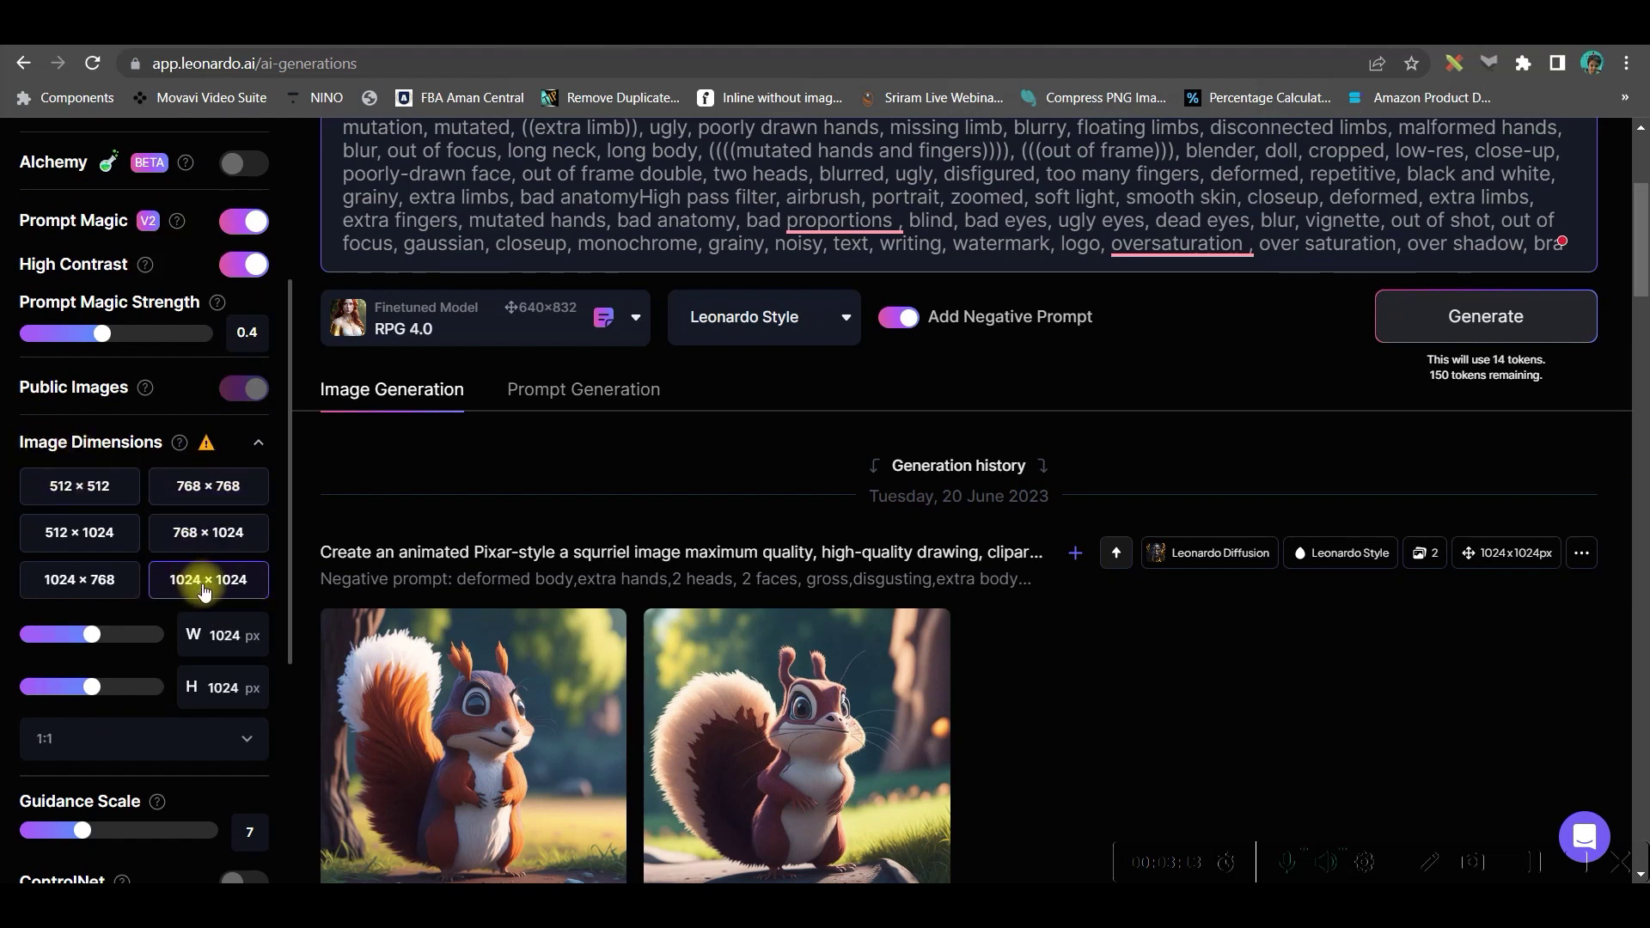
scroll(266, 585, "down", 2)
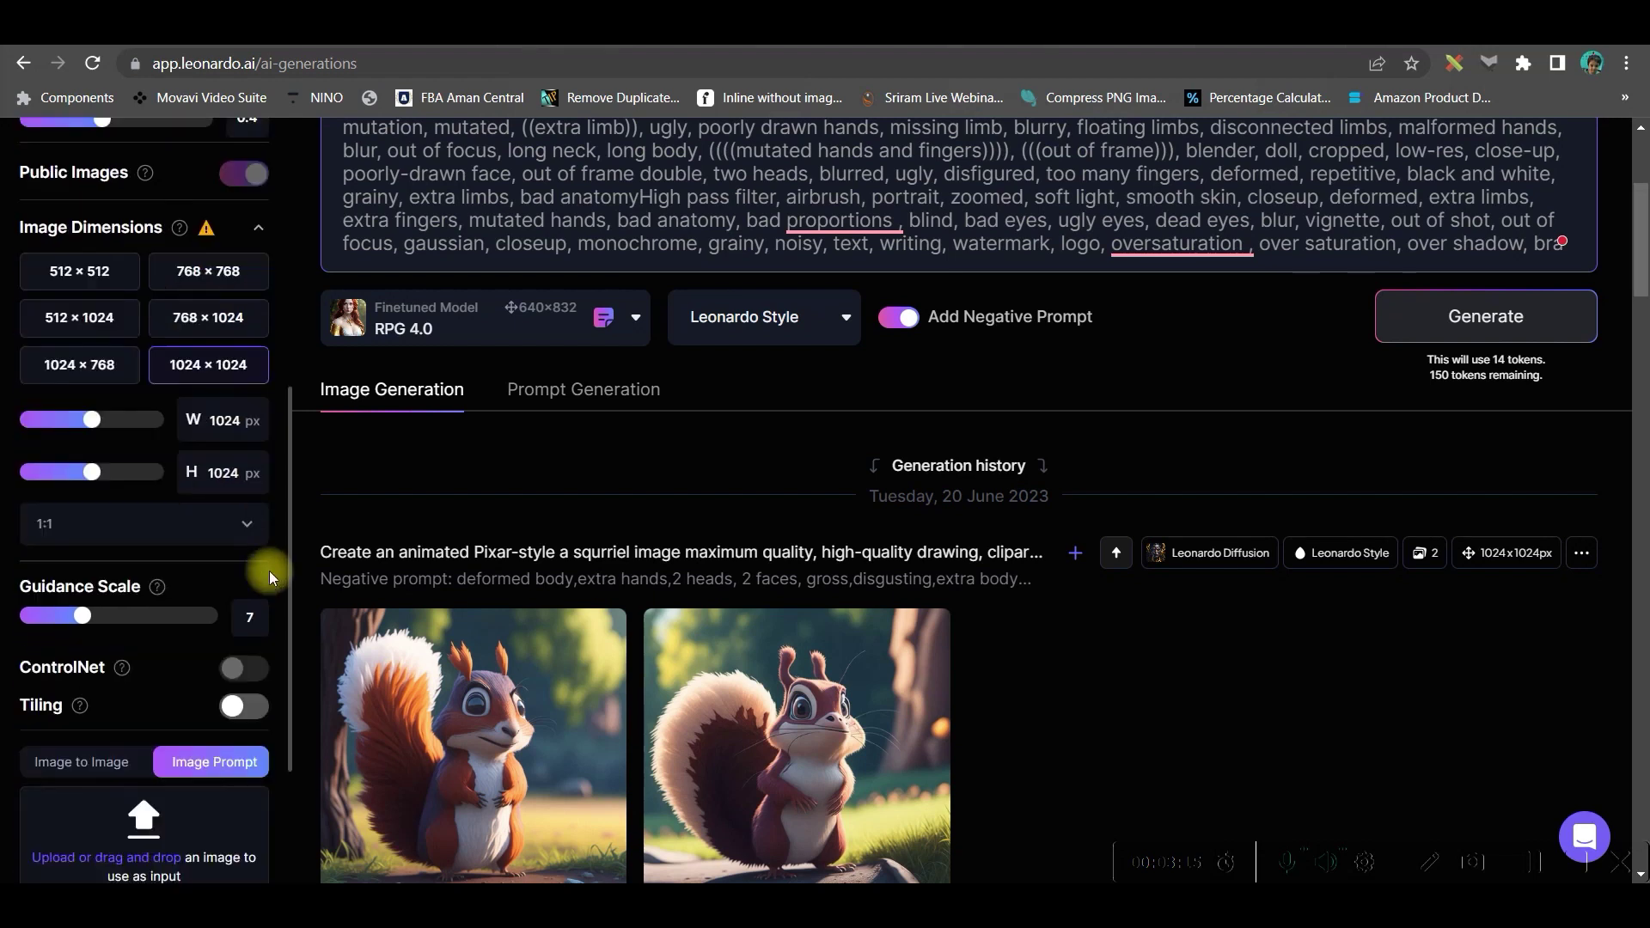
scroll(220, 515, "down", 1)
scroll(259, 490, "down", 1)
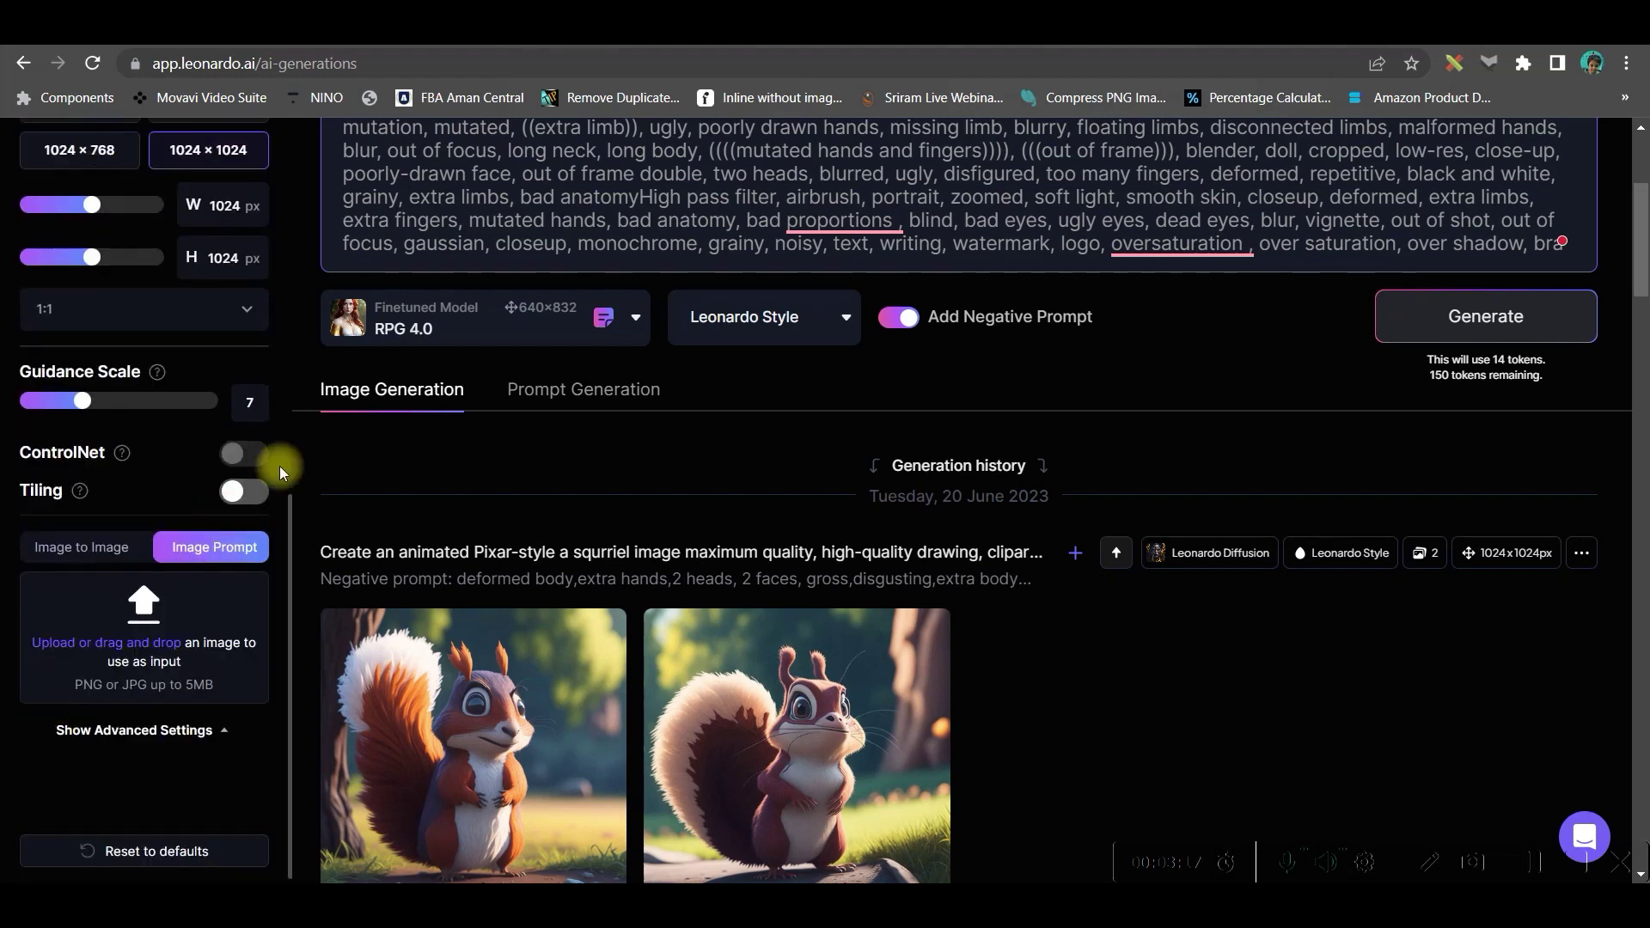
left_click(1455, 317)
scroll(1020, 627, "down", 2)
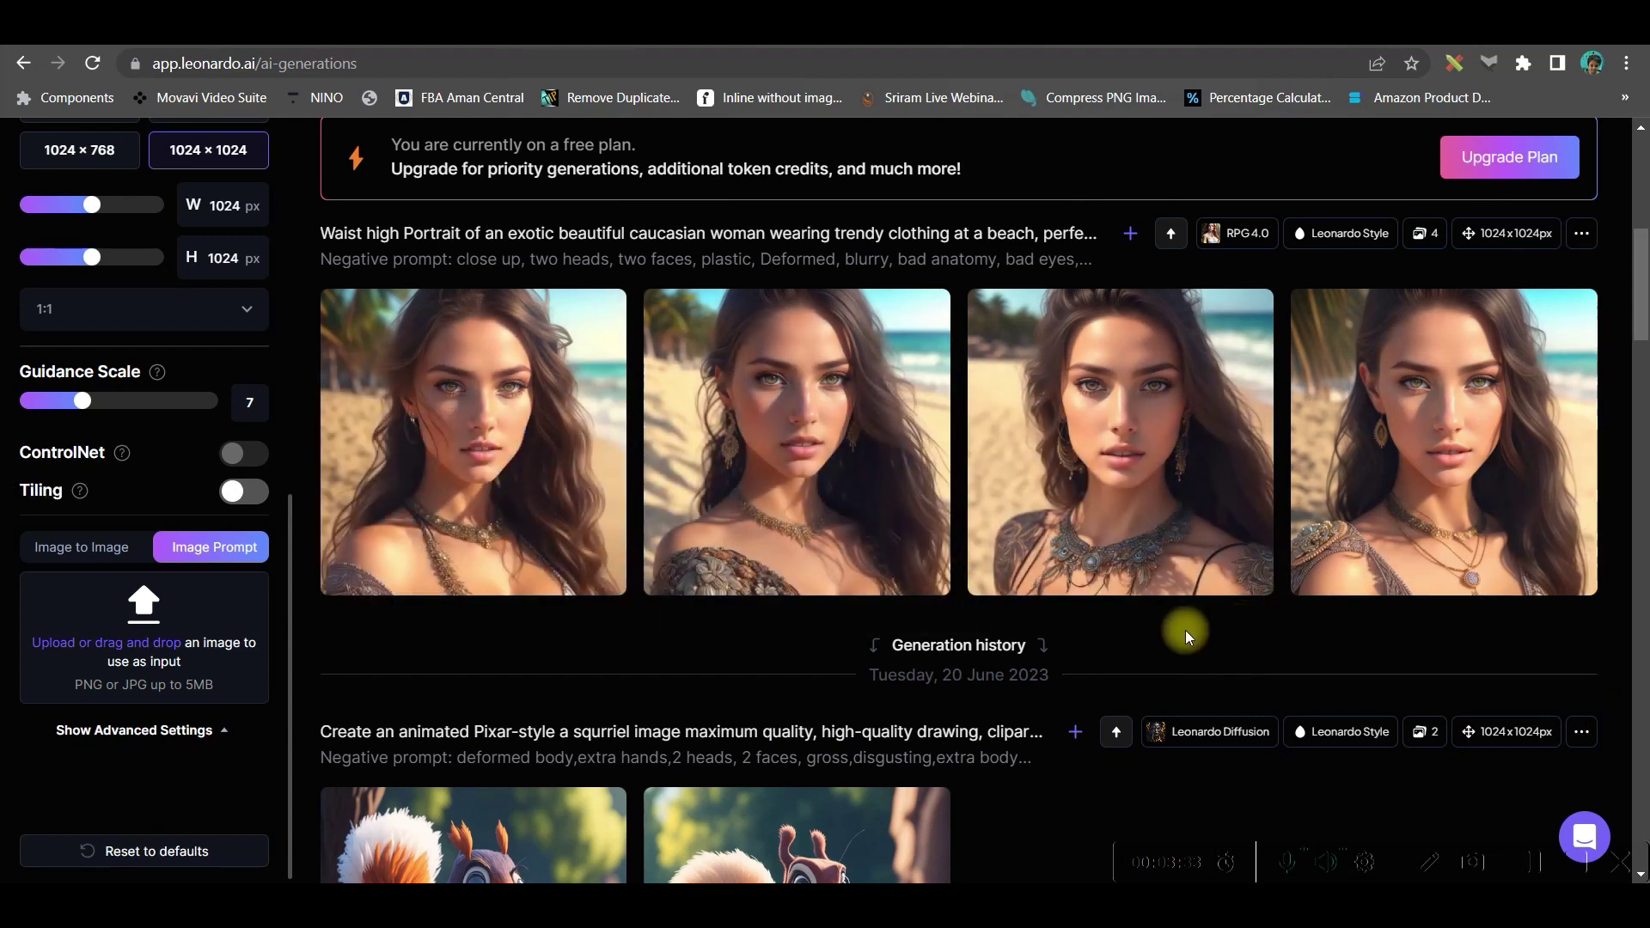
- HD Smooth upscale the fourth portrait, compare it with the original, and download it as JPG
left_click(1482, 438)
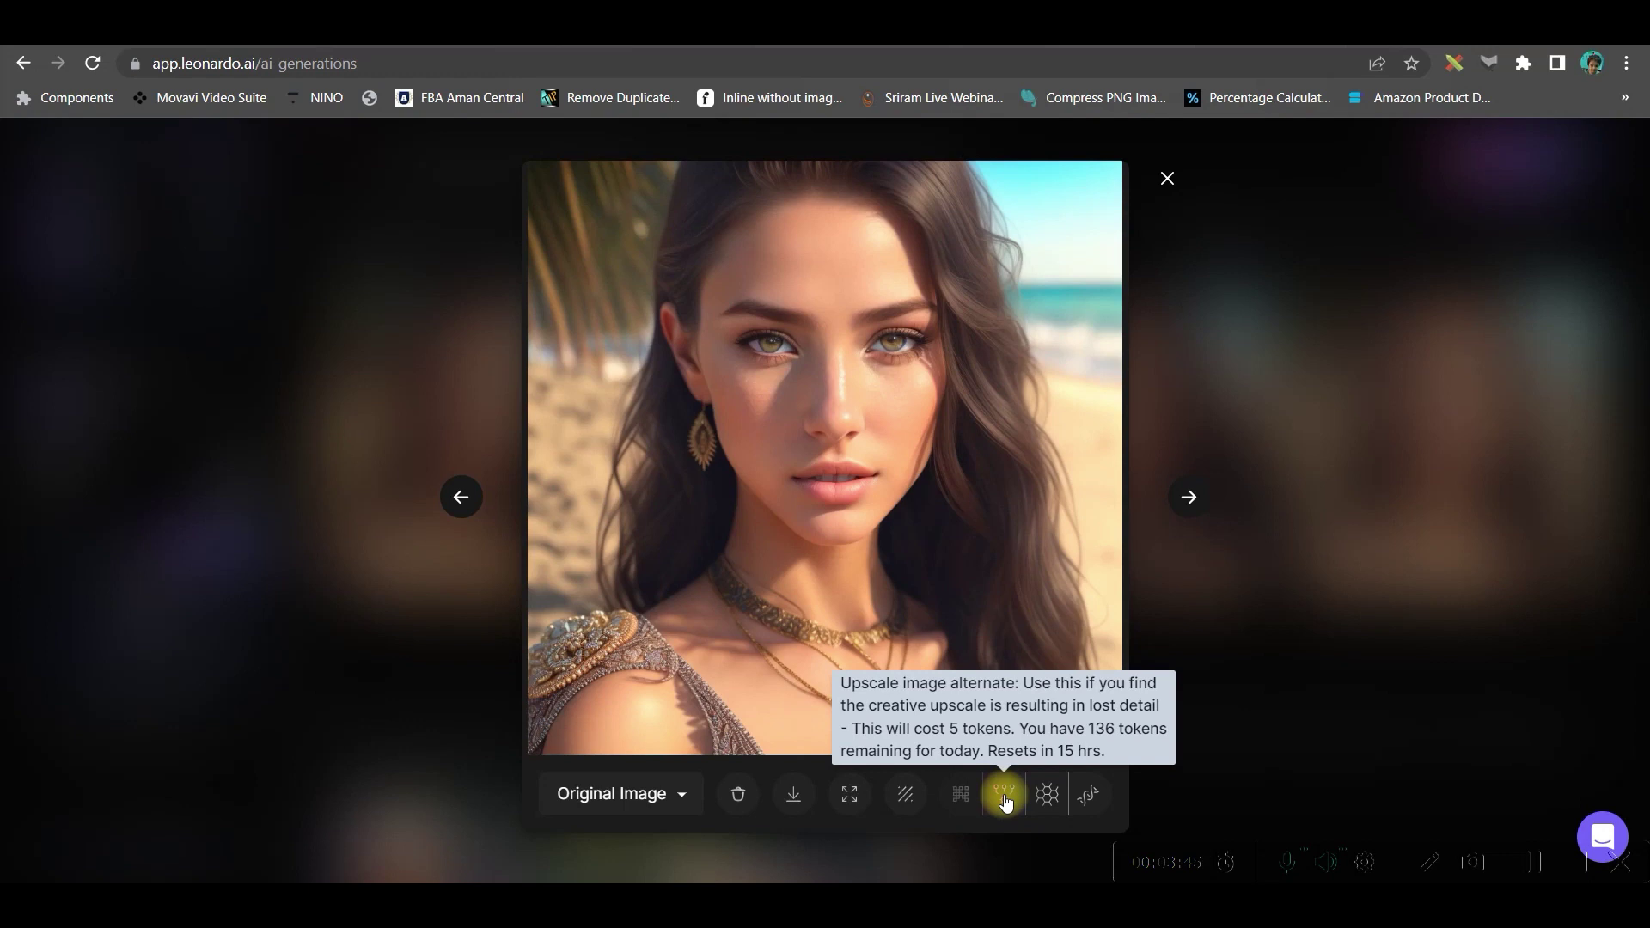
left_click(1048, 794)
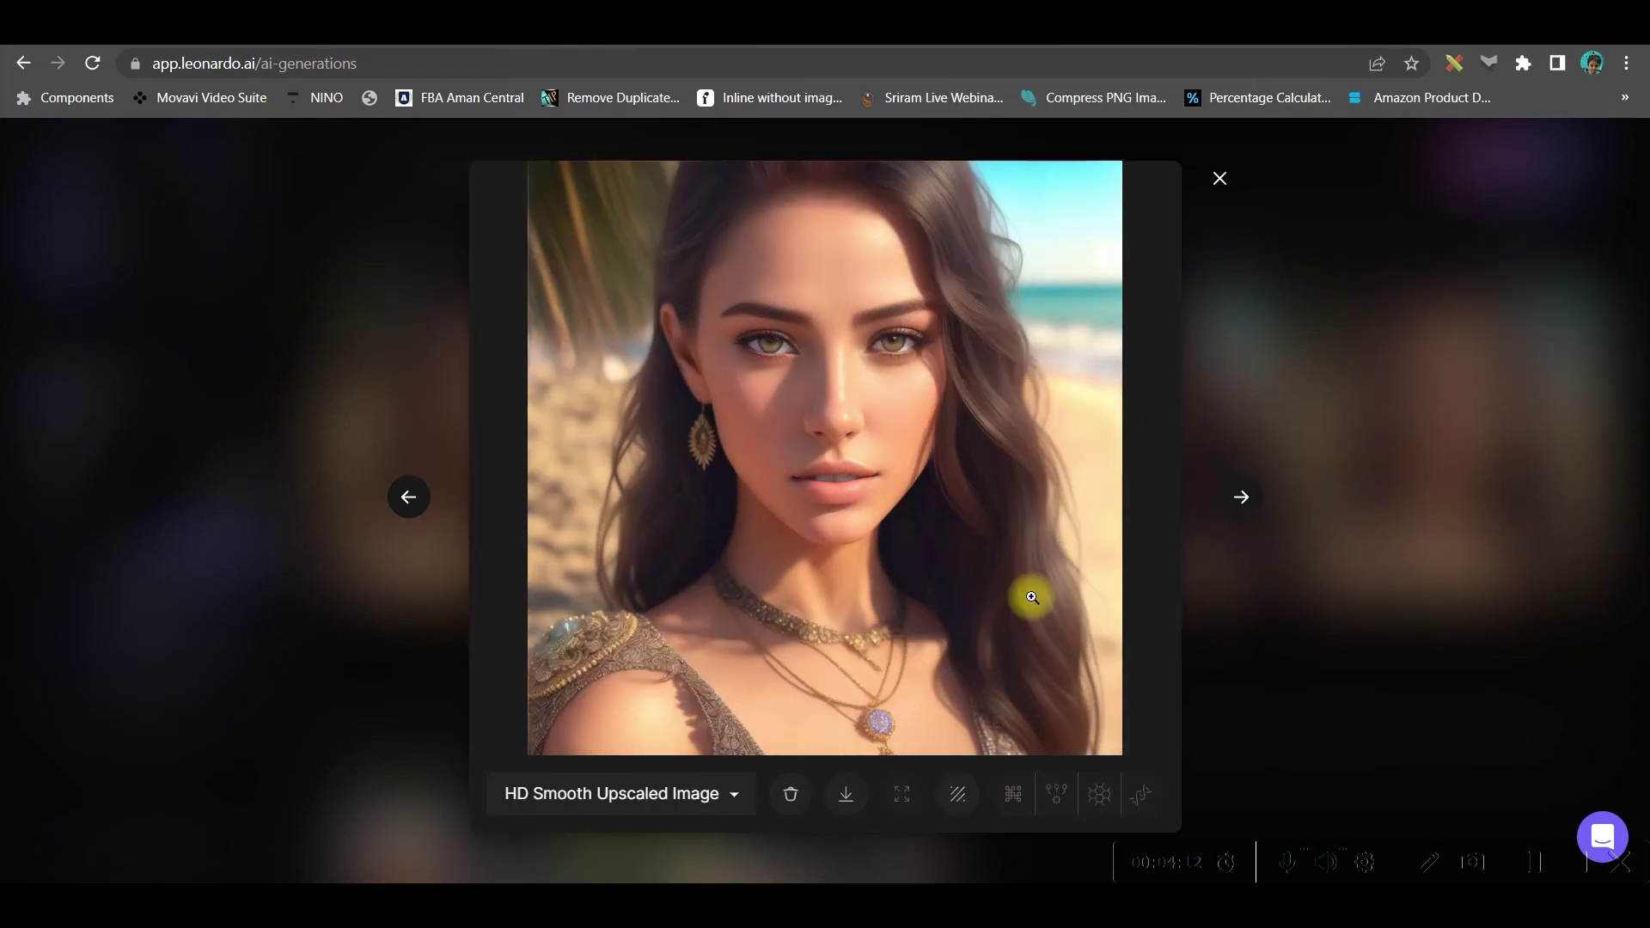
left_click(579, 807)
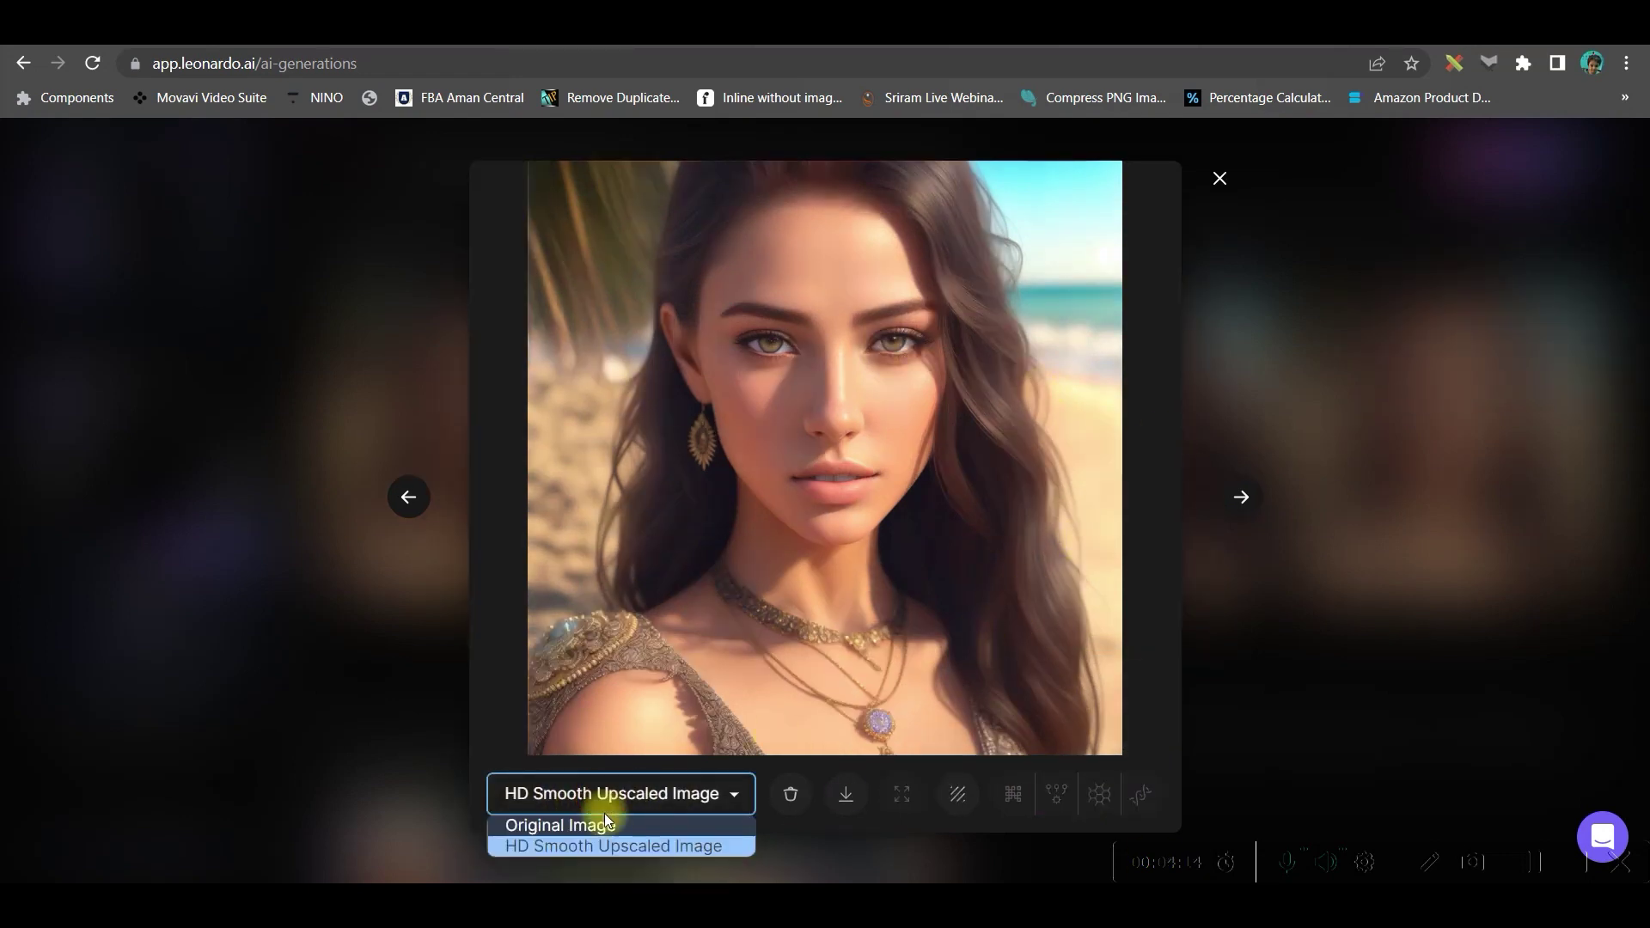
left_click(600, 830)
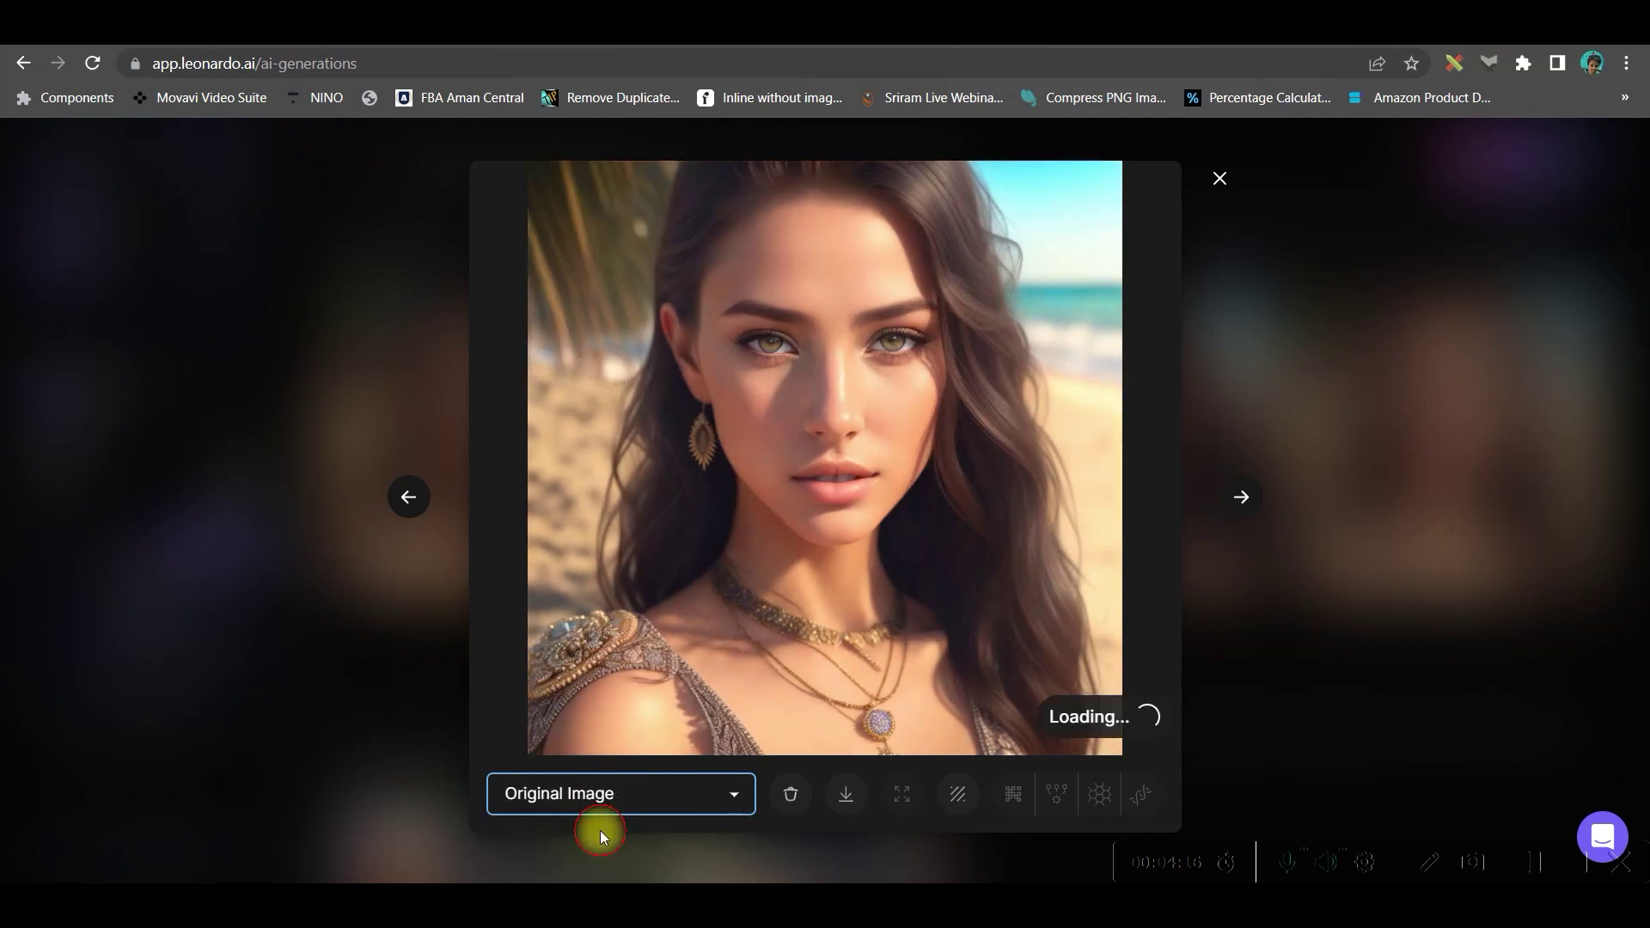
left_click(690, 787)
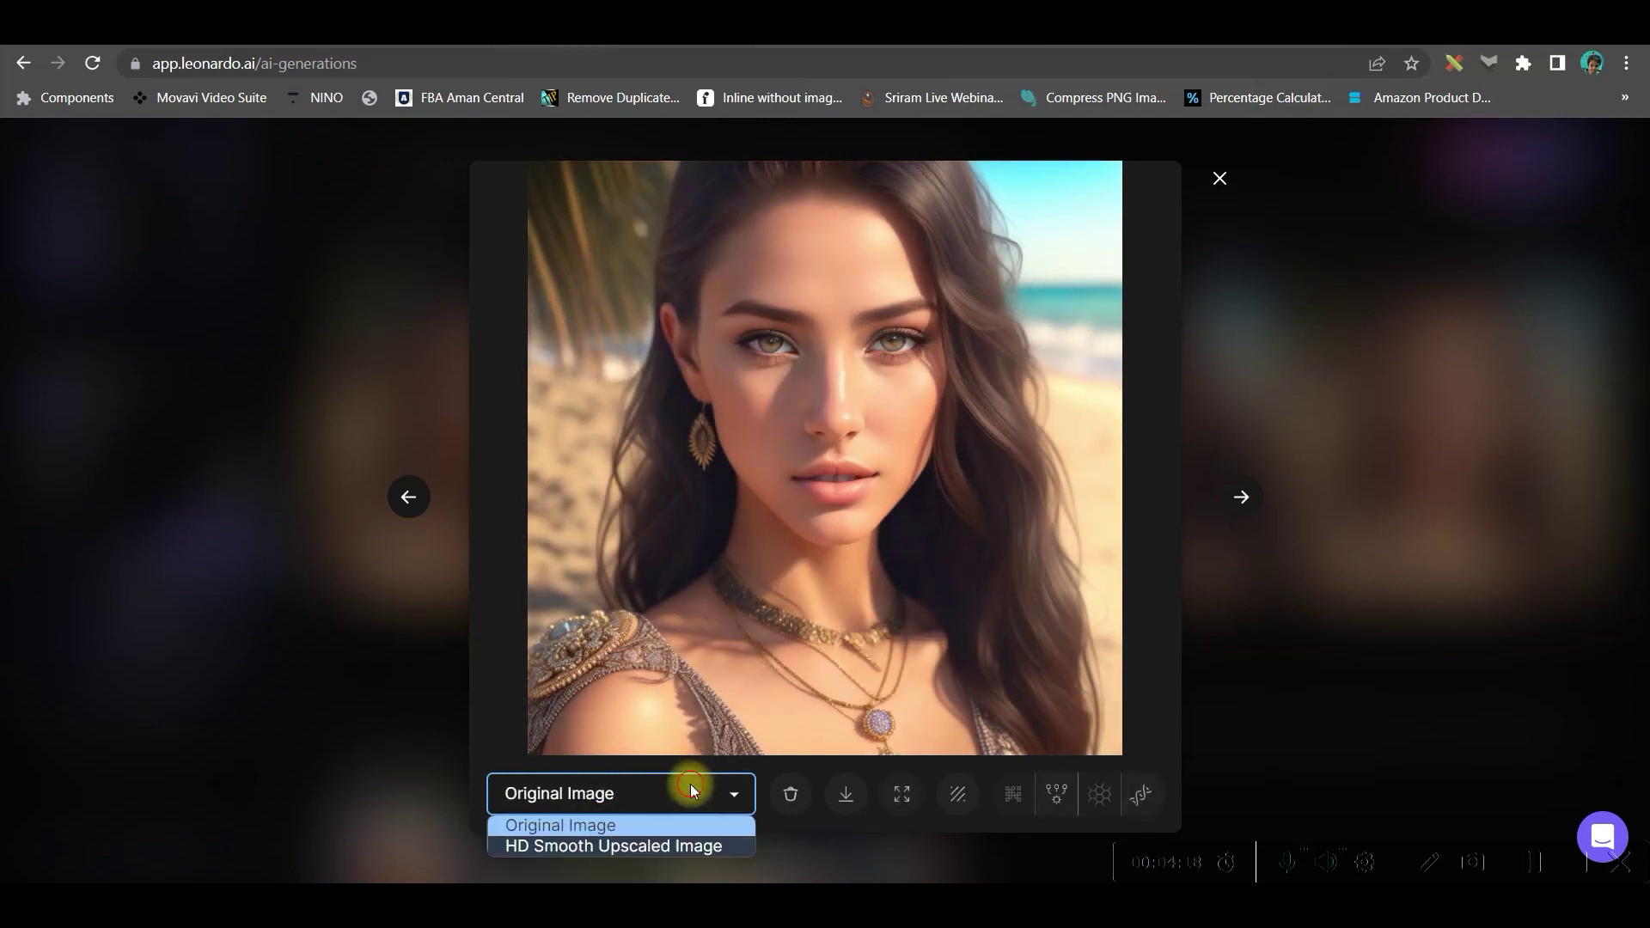
left_click(674, 845)
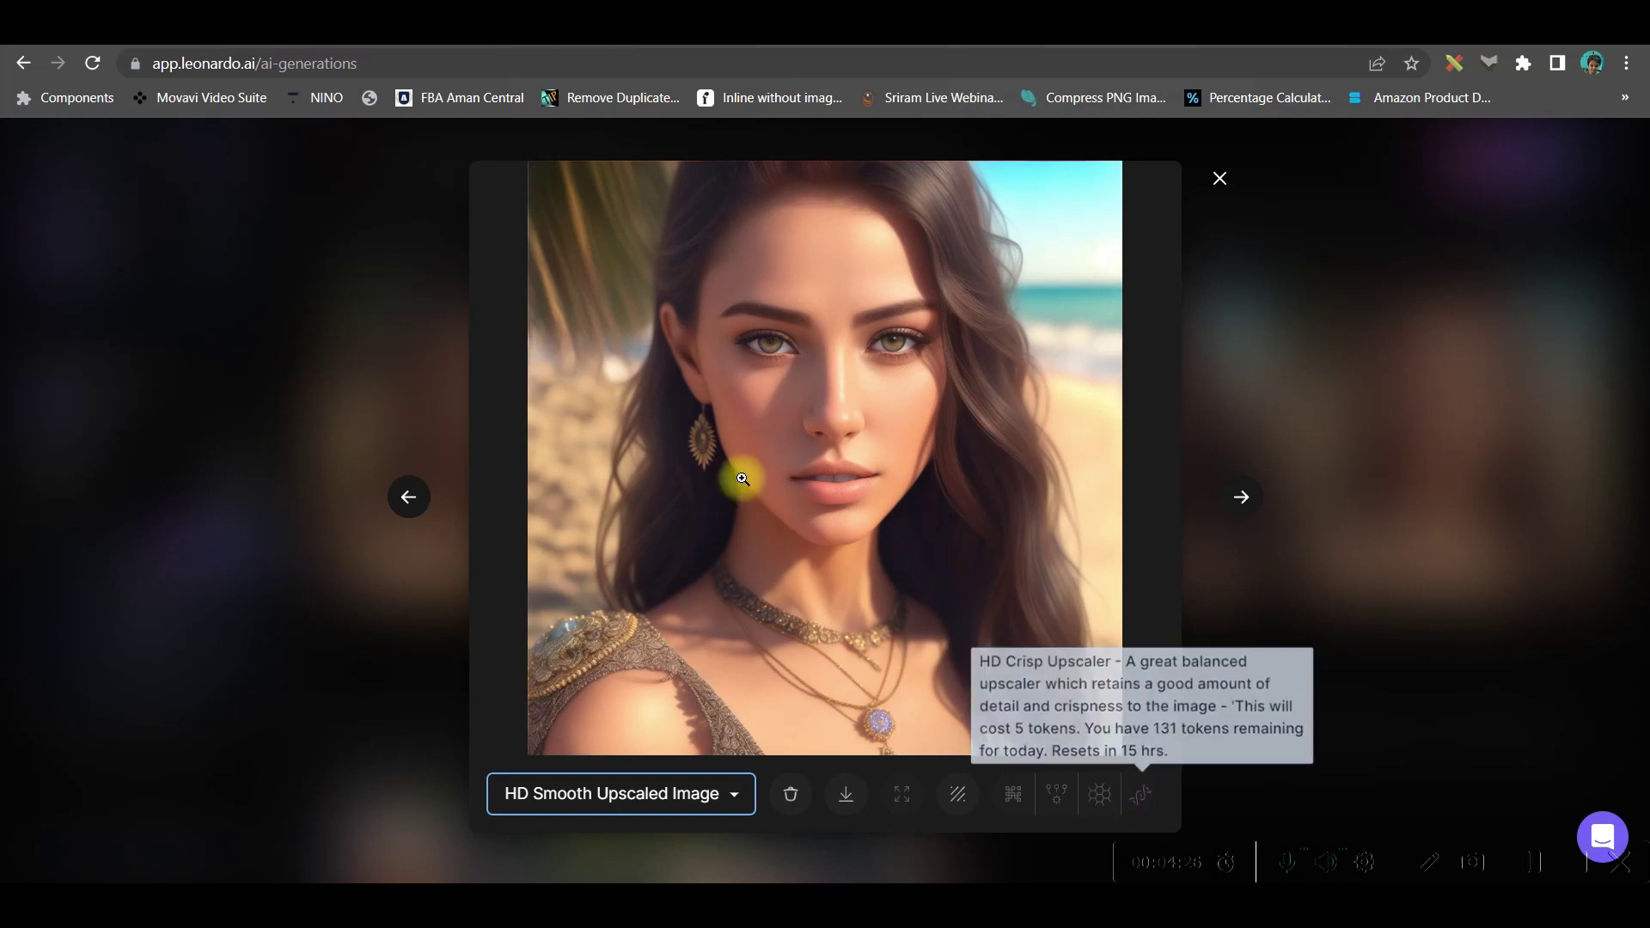
left_click(850, 797)
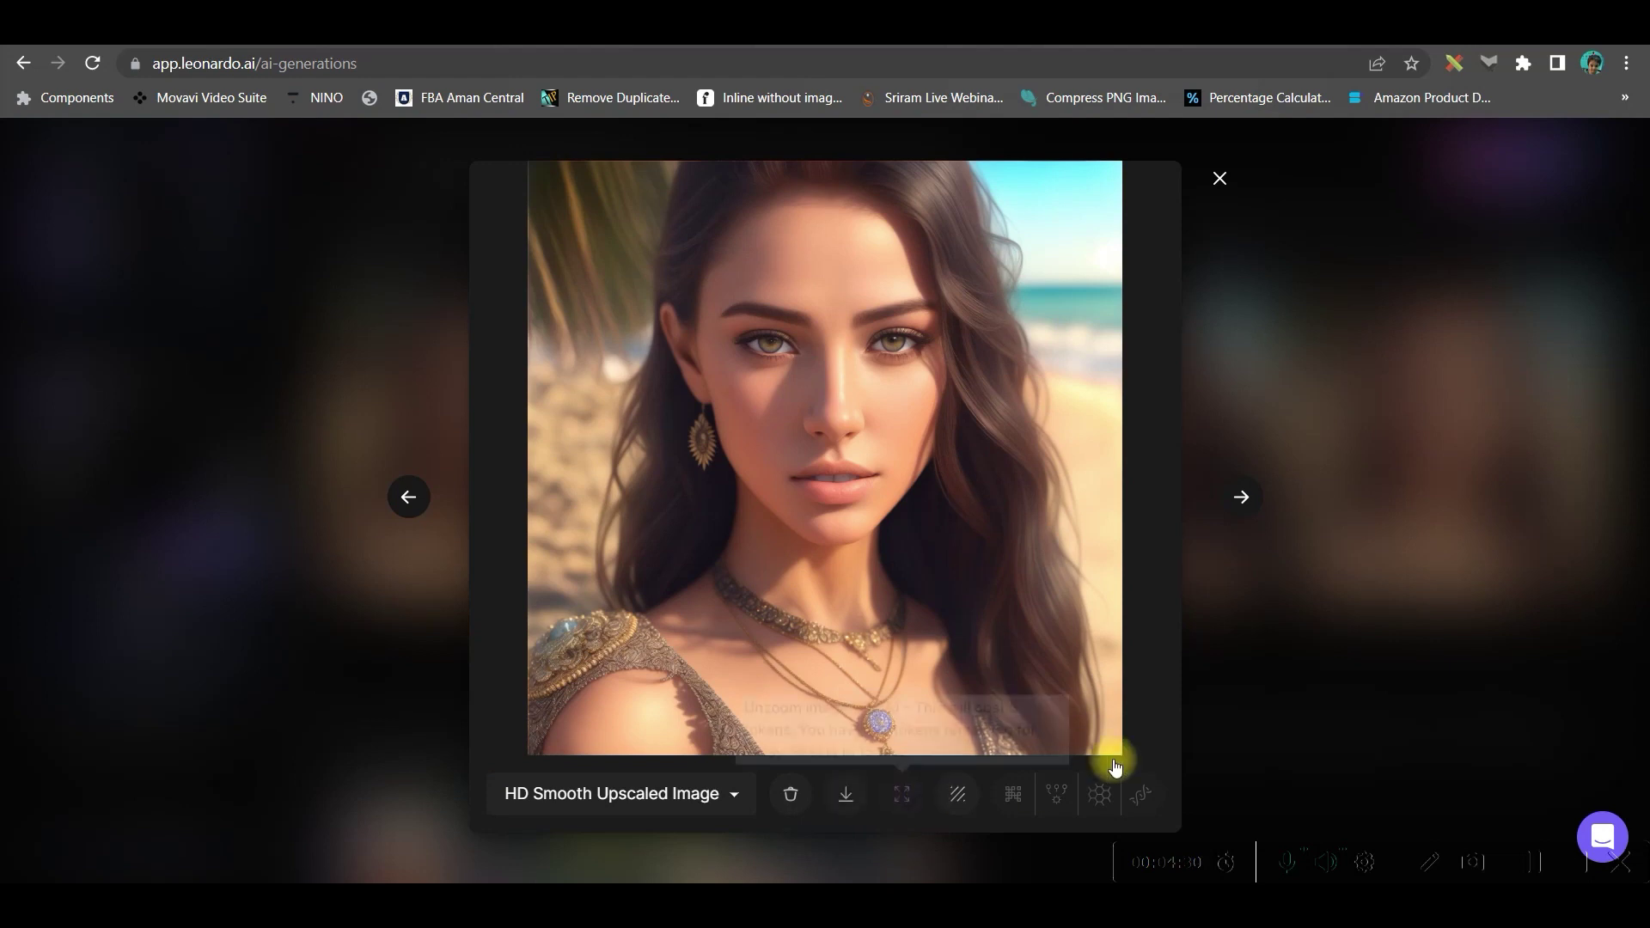
left_click(1221, 178)
scroll(534, 517, "up", 3)
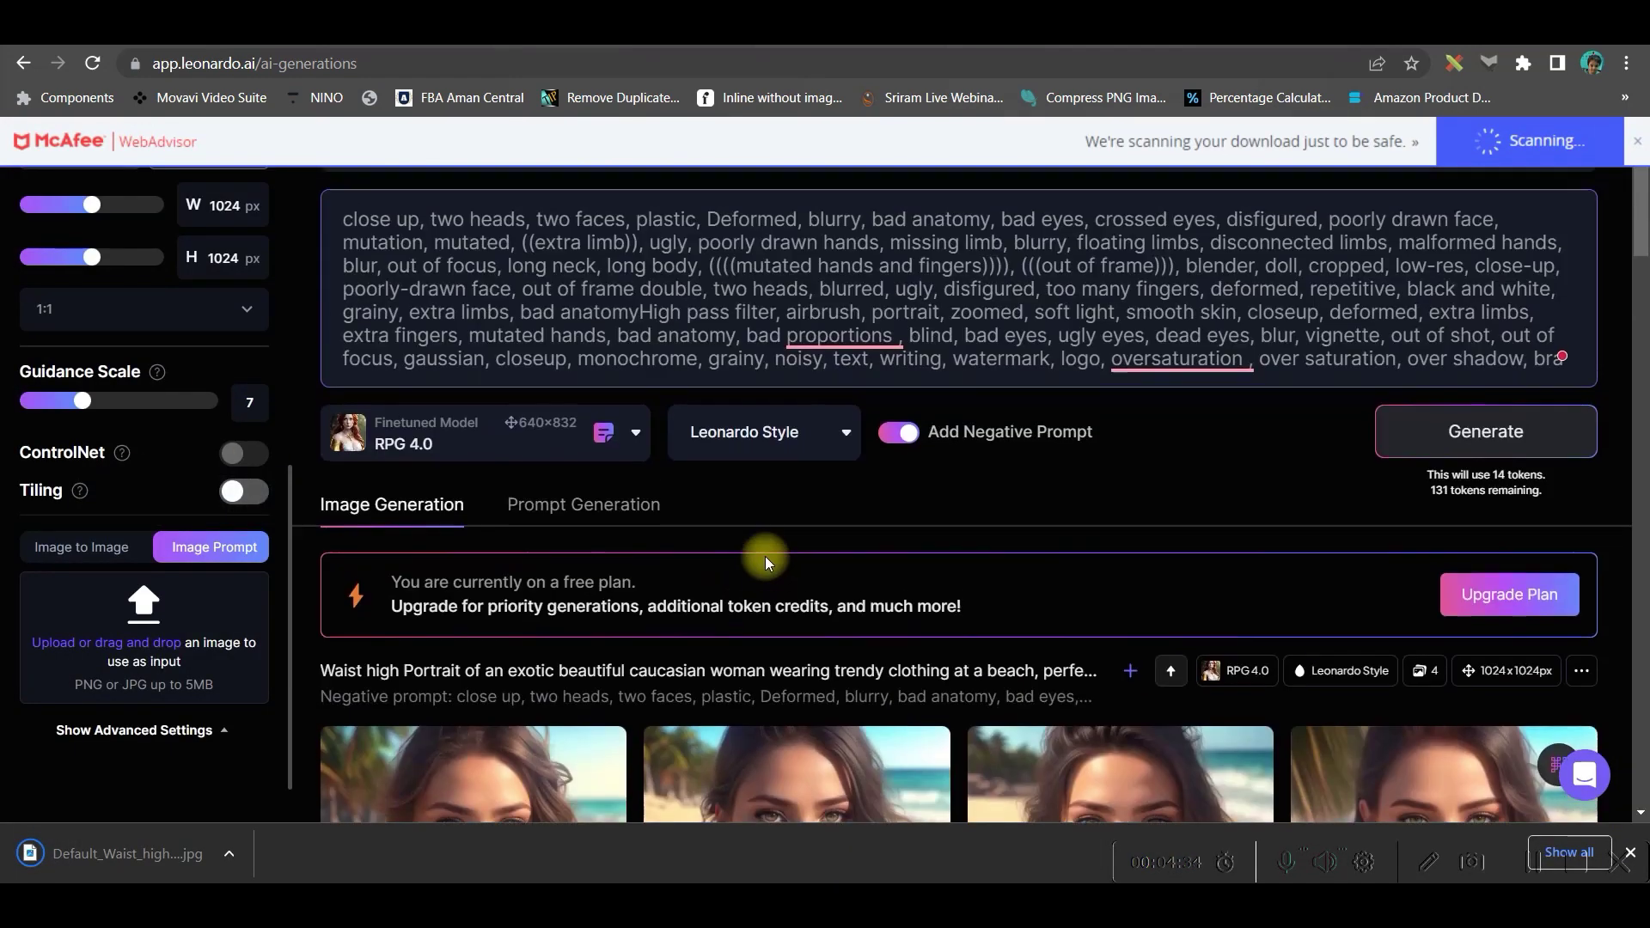
scroll(574, 474, "up", 2)
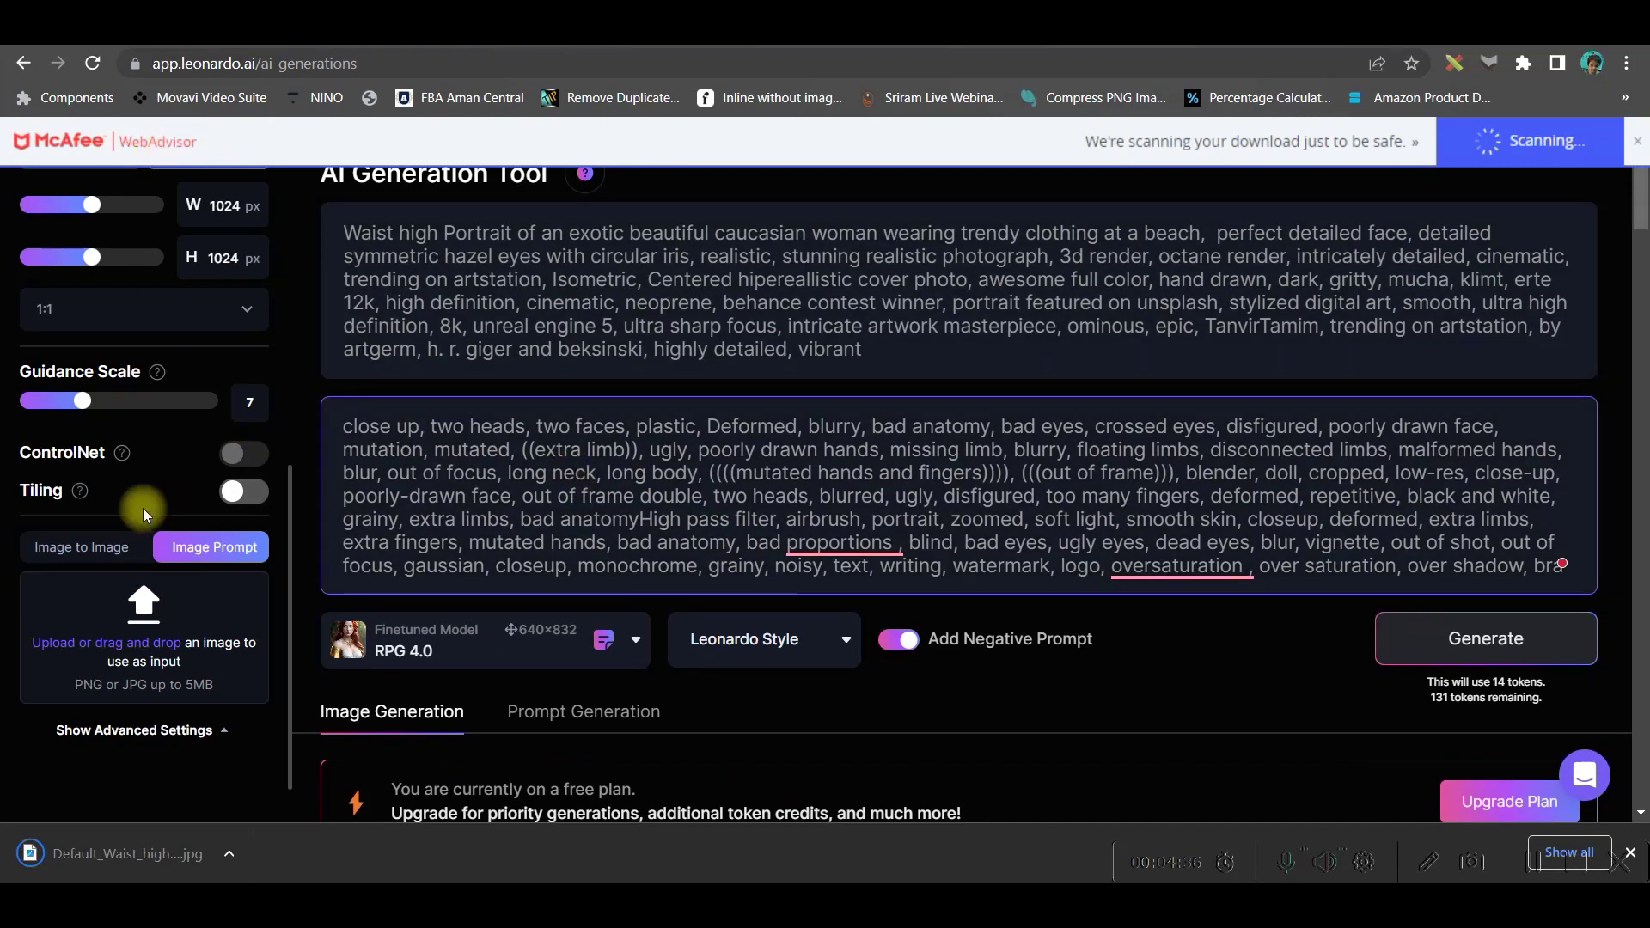
scroll(143, 515, "up", 5)
scroll(77, 322, "up", 2)
- Open the Luna featured model from Home and choose Generate with this Model
left_click(65, 184)
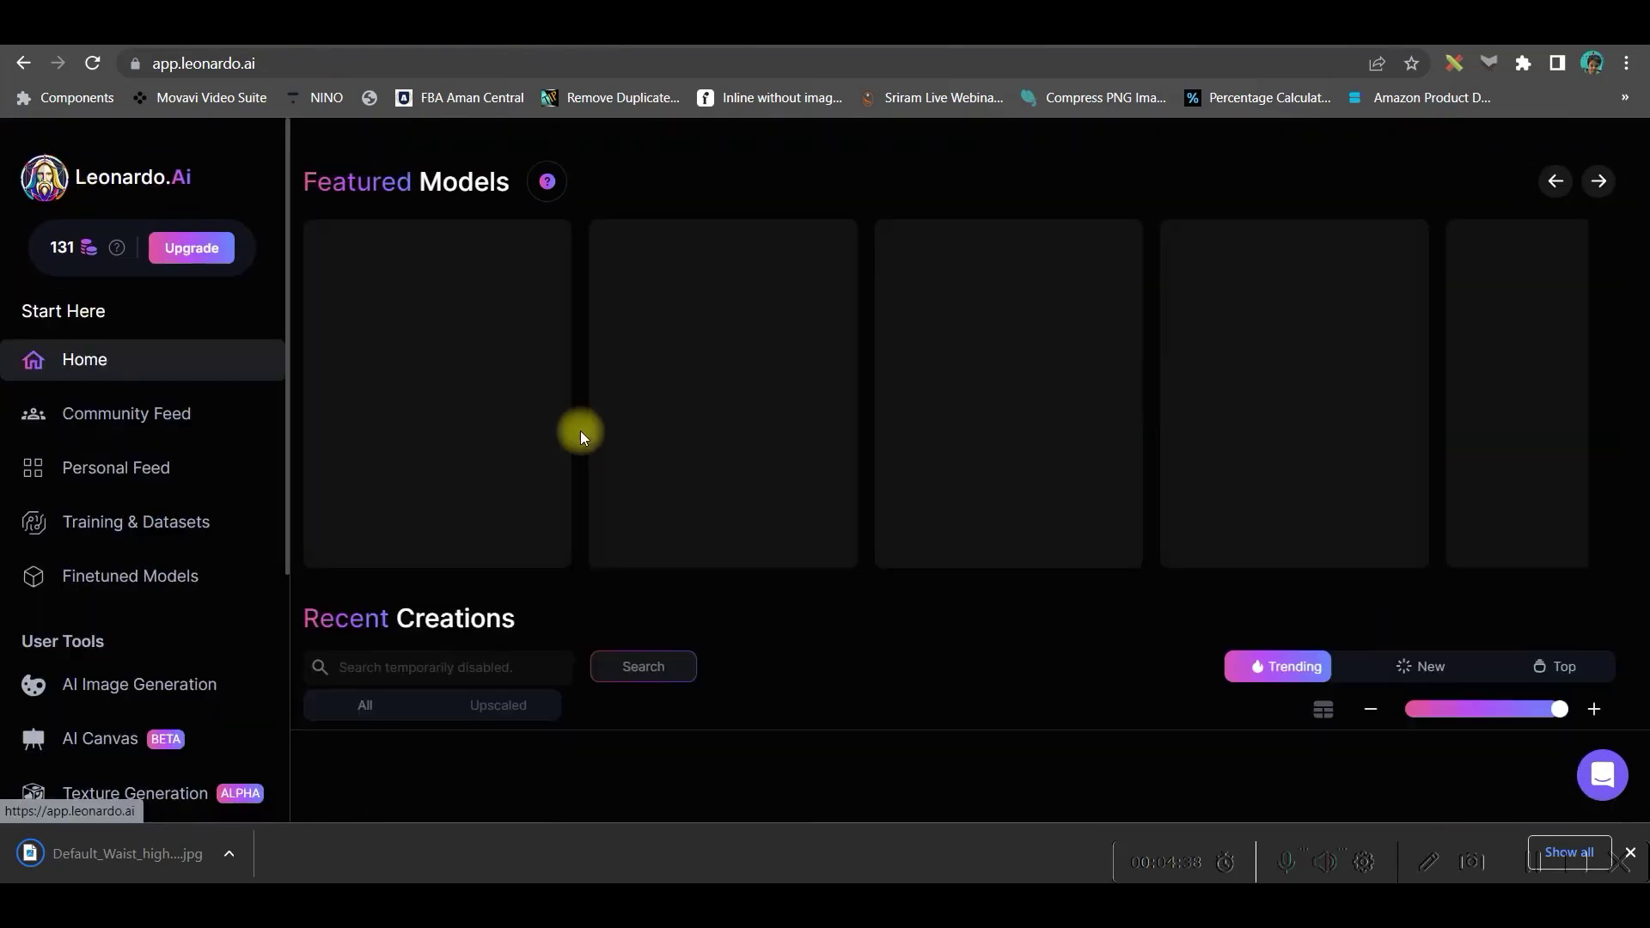
scroll(1057, 600, "down", 4)
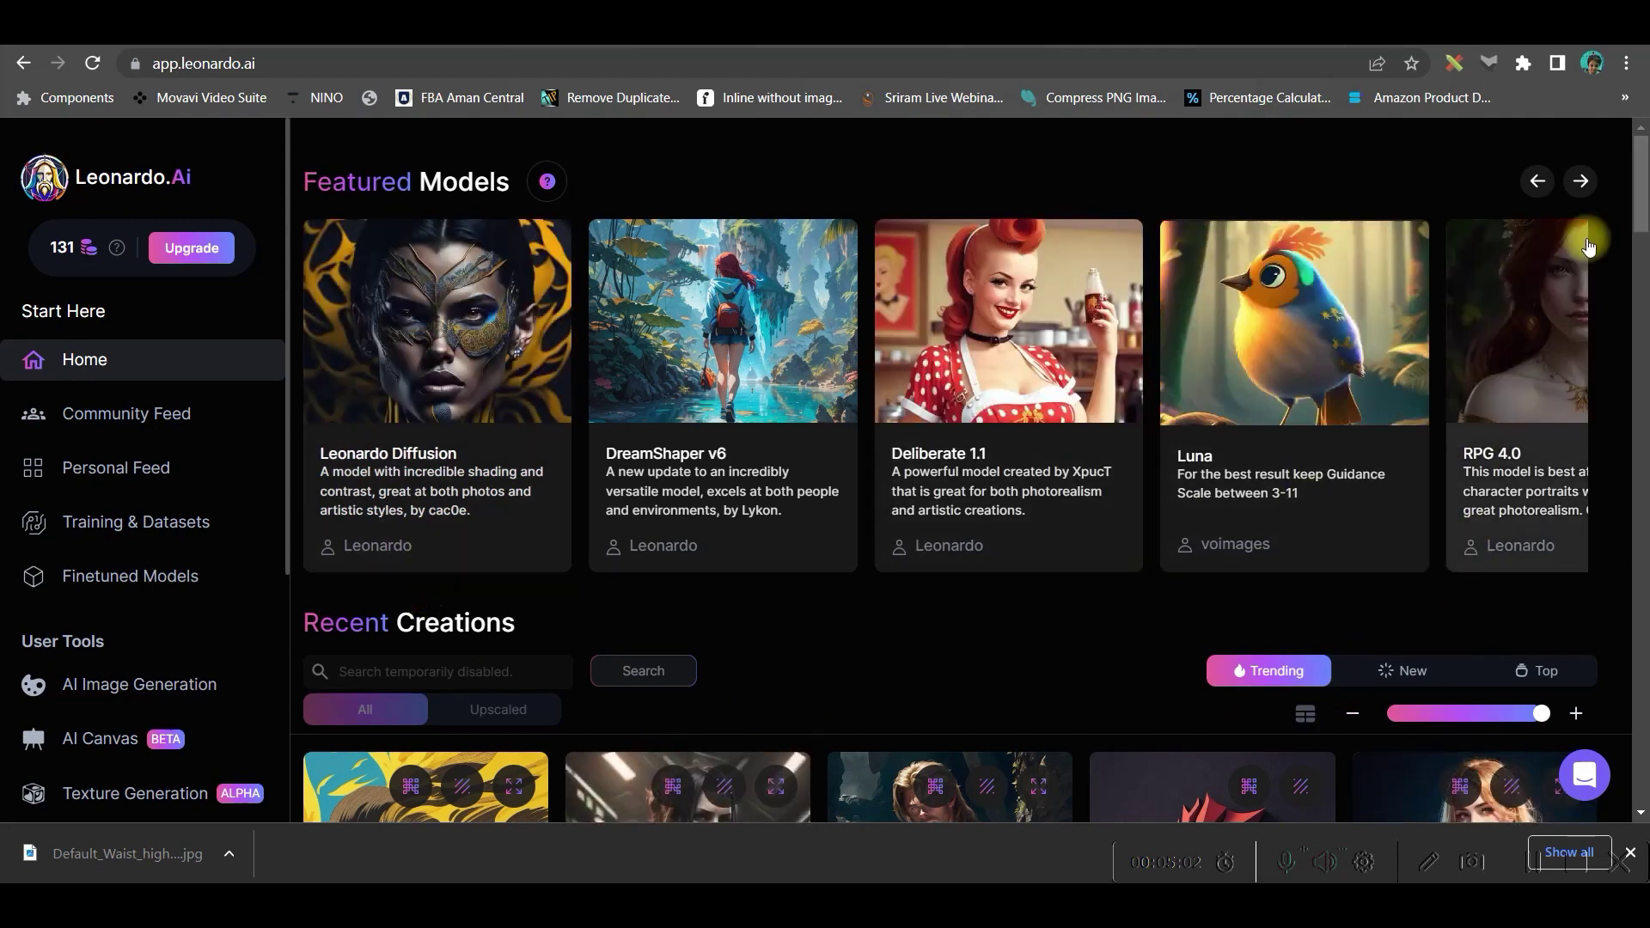
left_click(1411, 368)
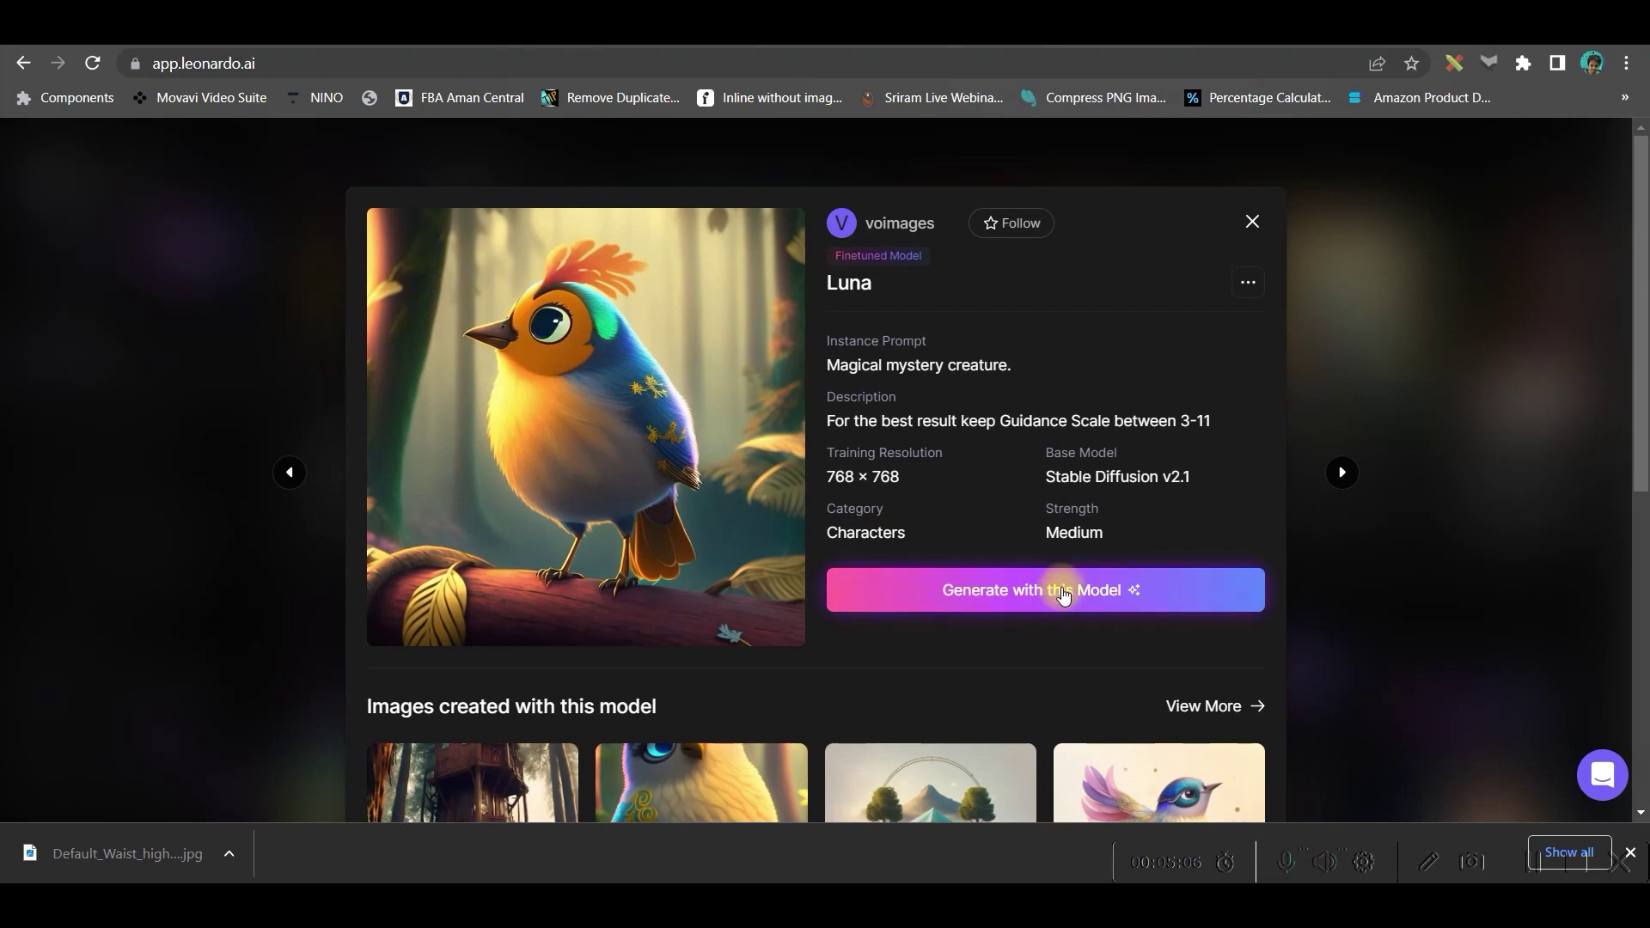
scroll(1063, 595, "down", 2)
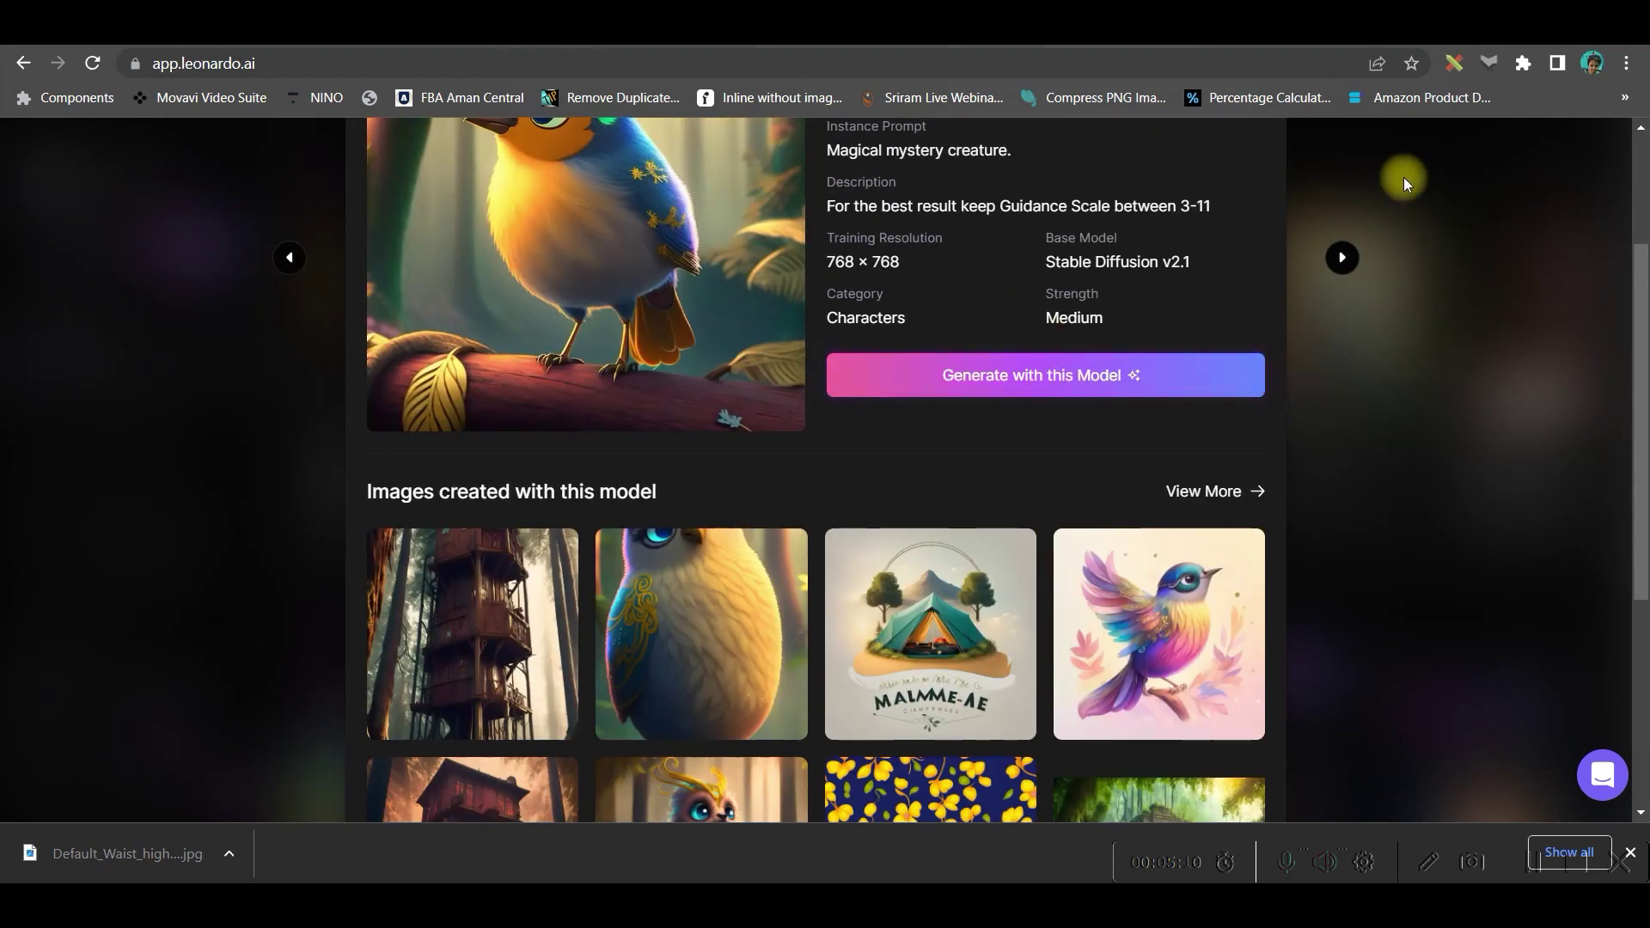
scroll(1212, 294, "down", 3)
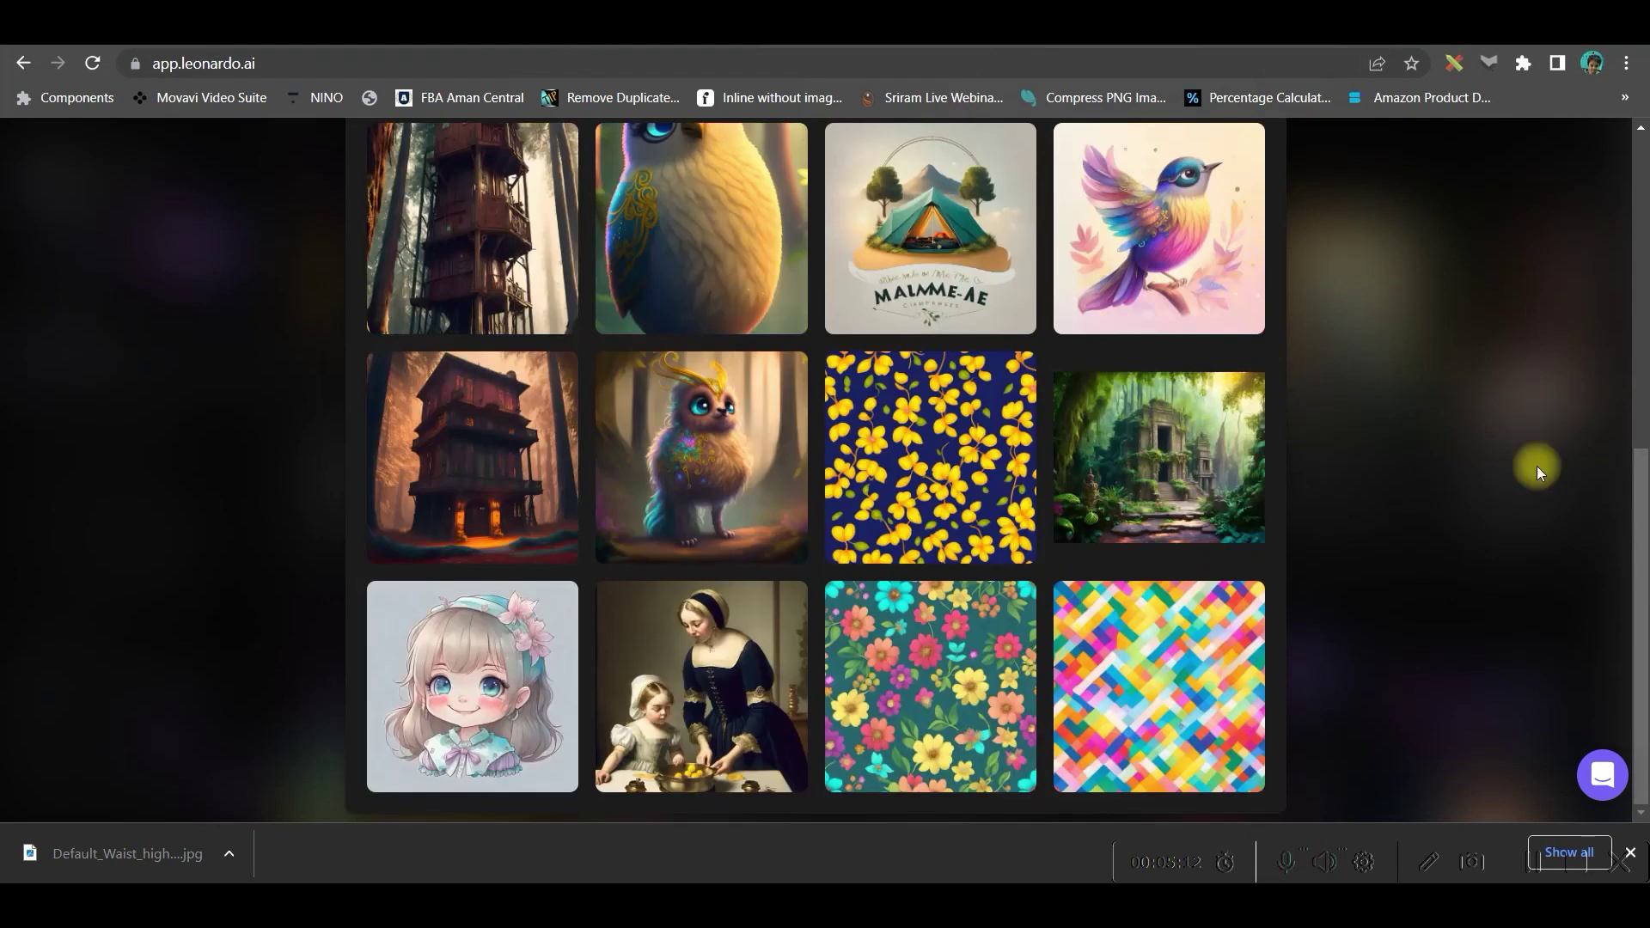
scroll(1424, 452, "up", 3)
scroll(896, 616, "down", 3)
scroll(658, 719, "up", 3)
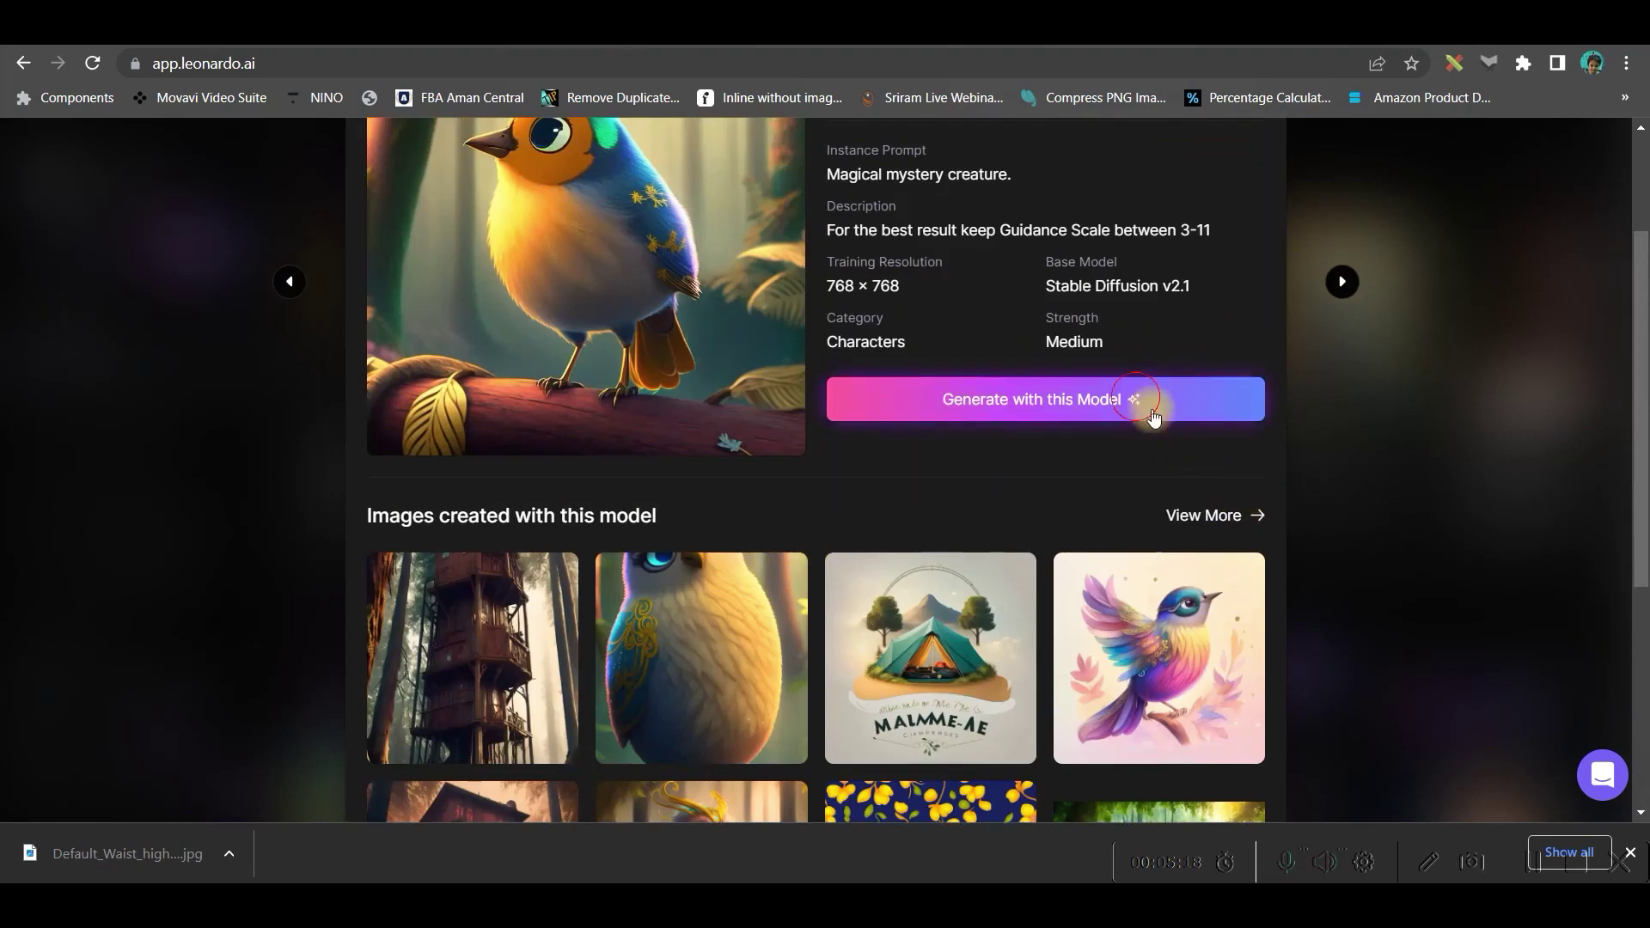
left_click(1142, 402)
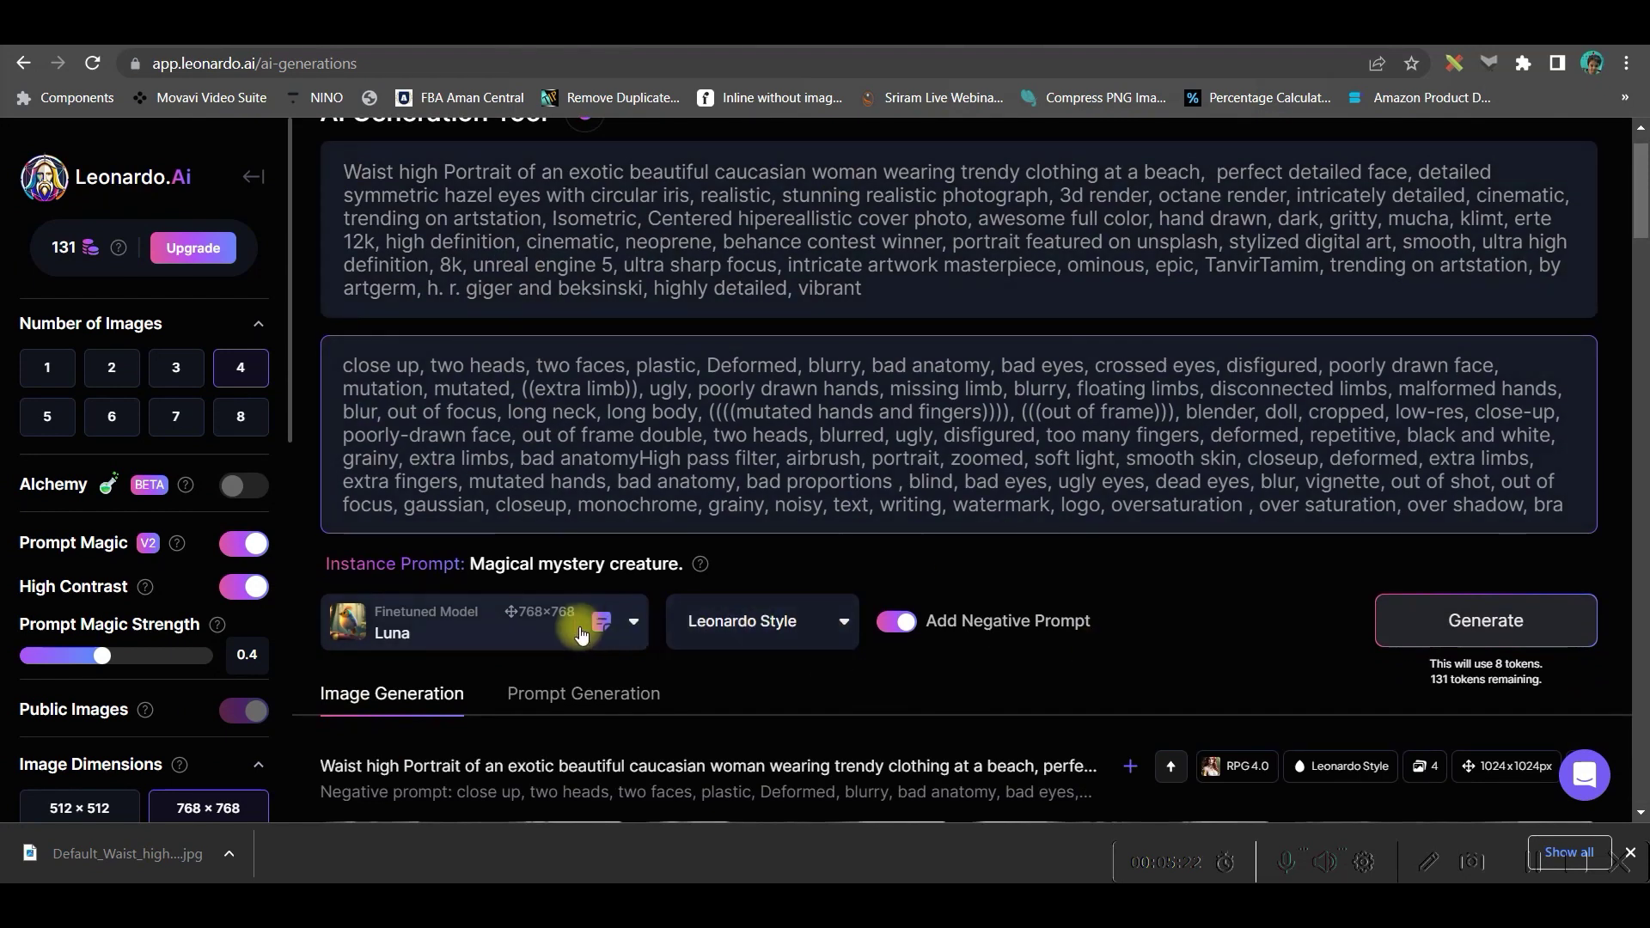
- Keep Leonardo Style and generate four new hat-wearing beach portraits with Luna
left_click(465, 644)
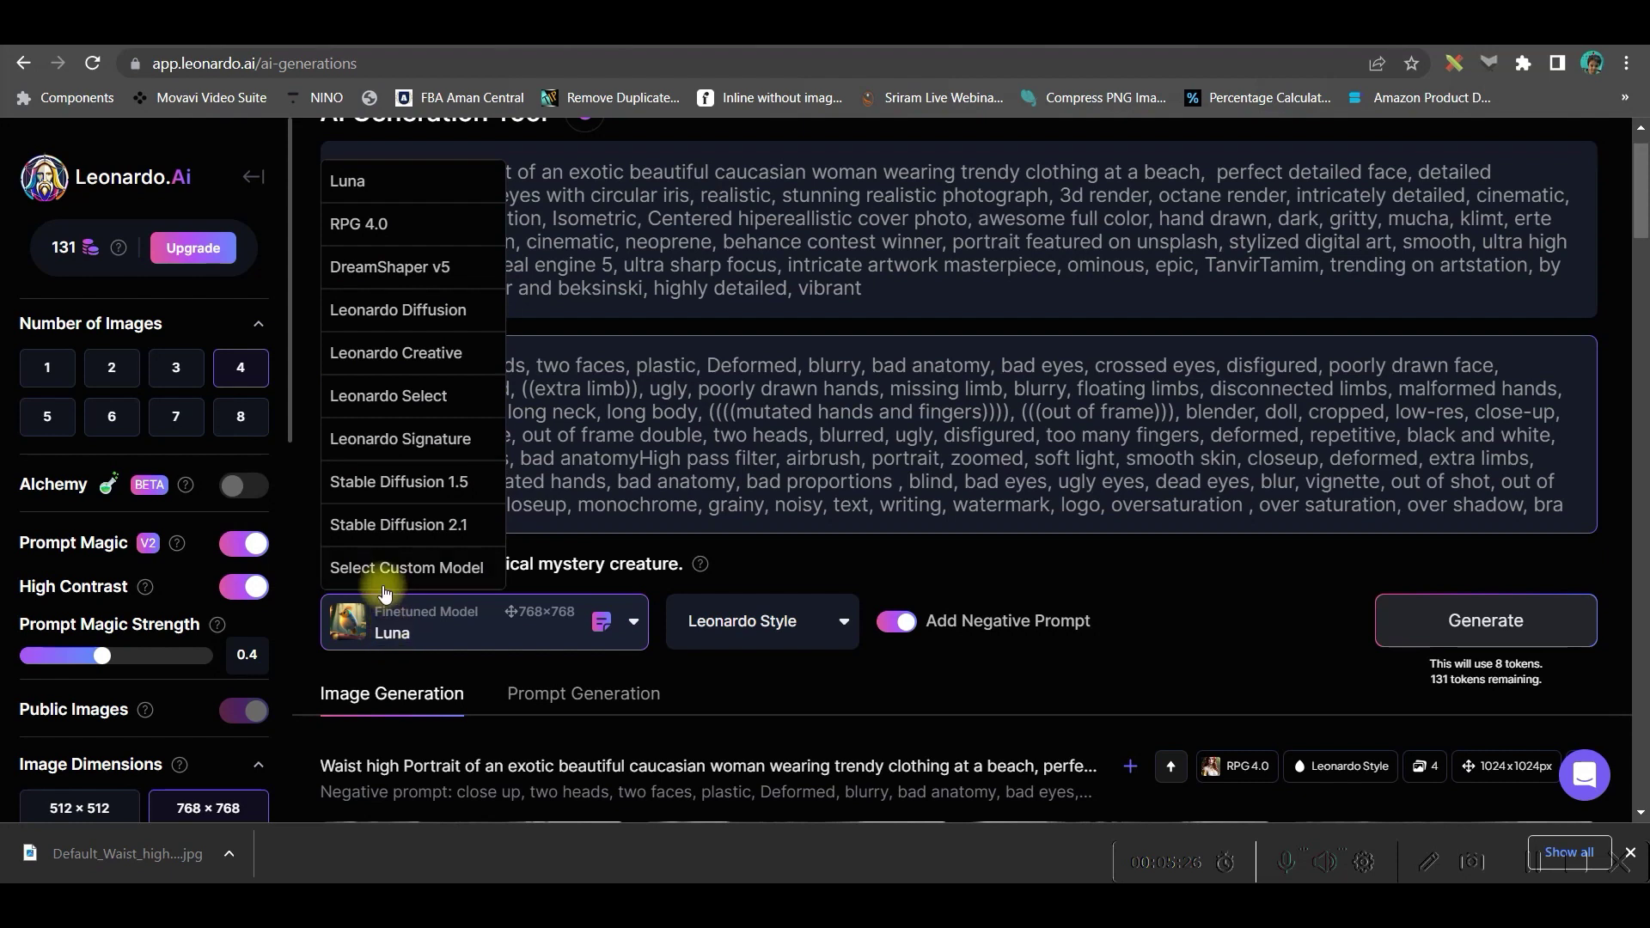
scroll(387, 491, "down", 2)
scroll(406, 460, "up", 2)
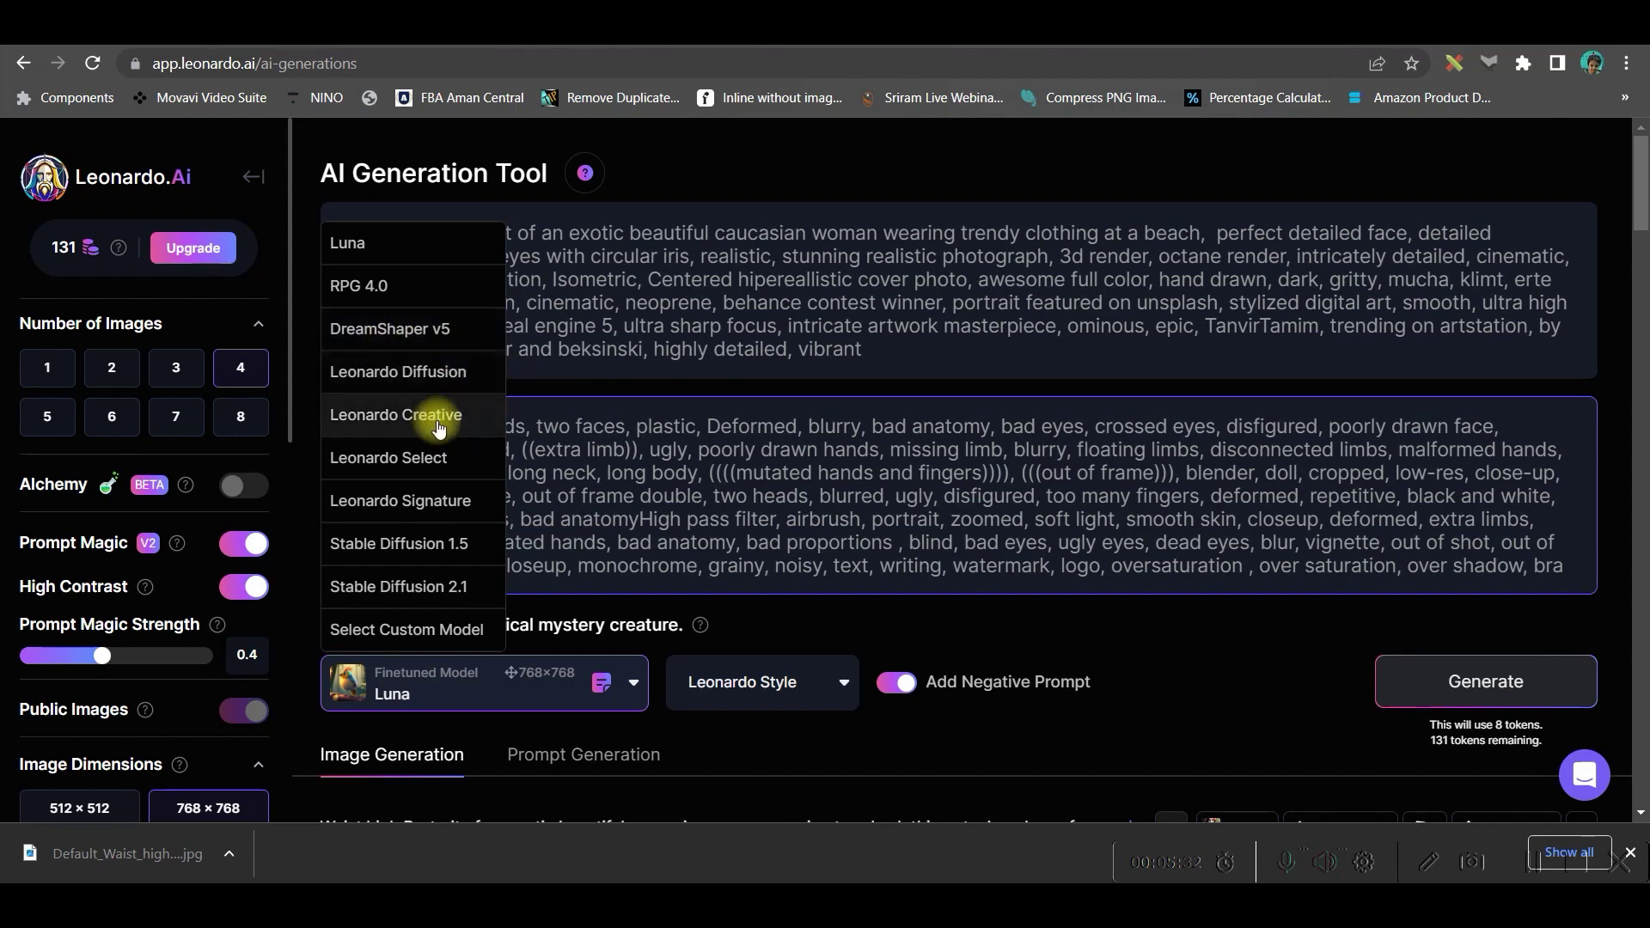
scroll(444, 410, "down", 2)
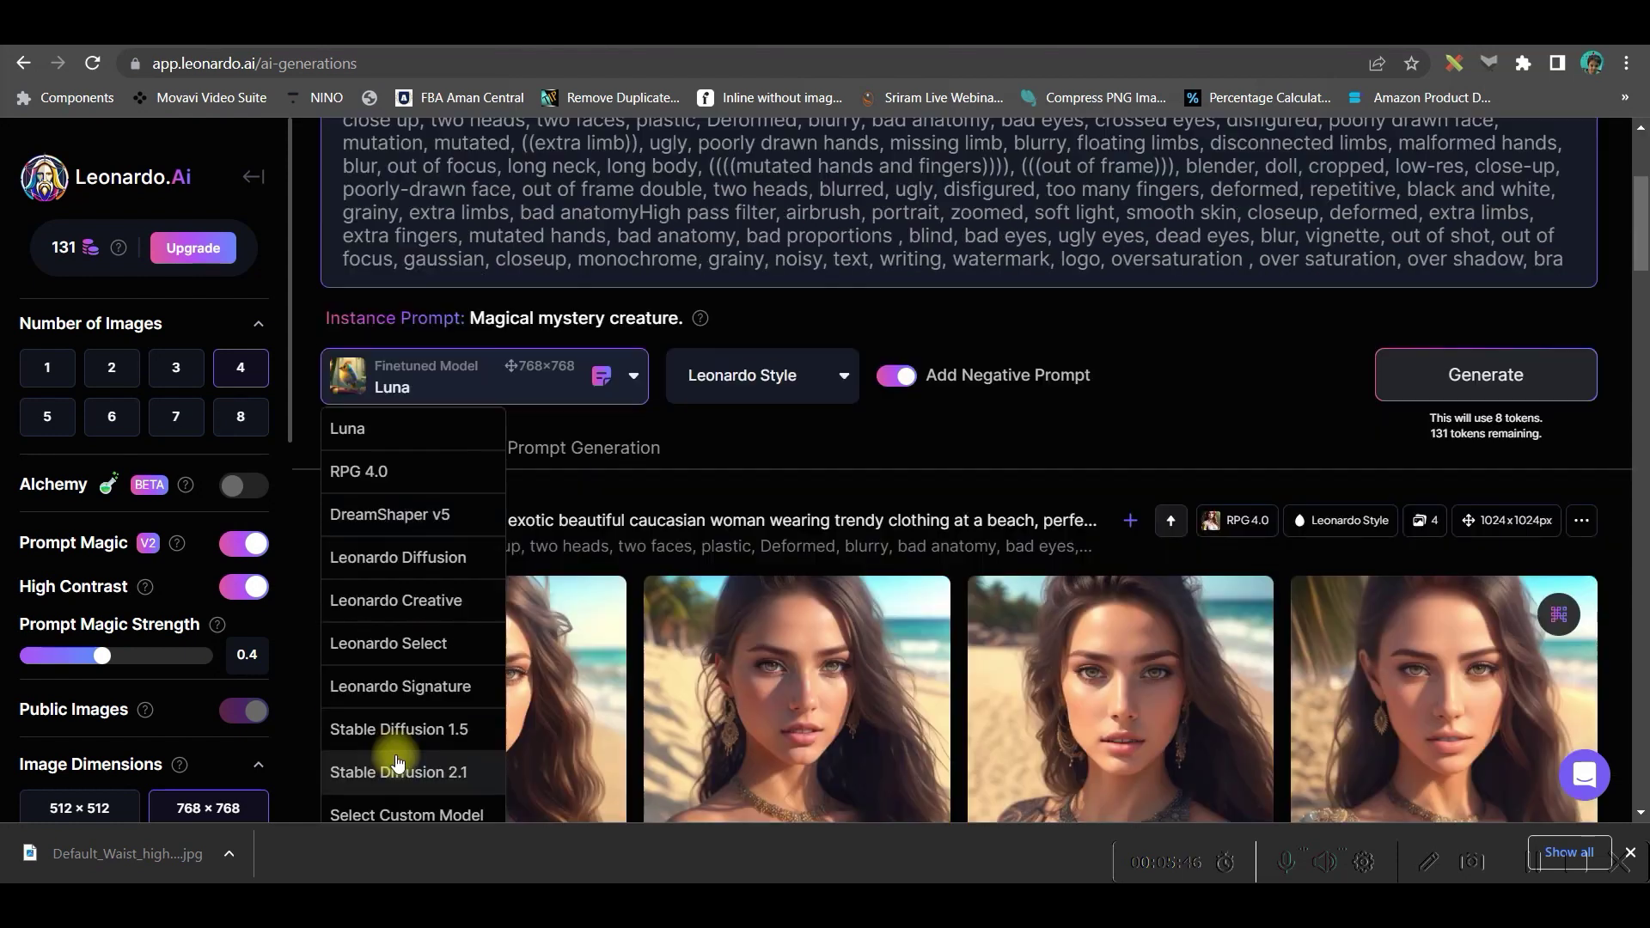
left_click(767, 374)
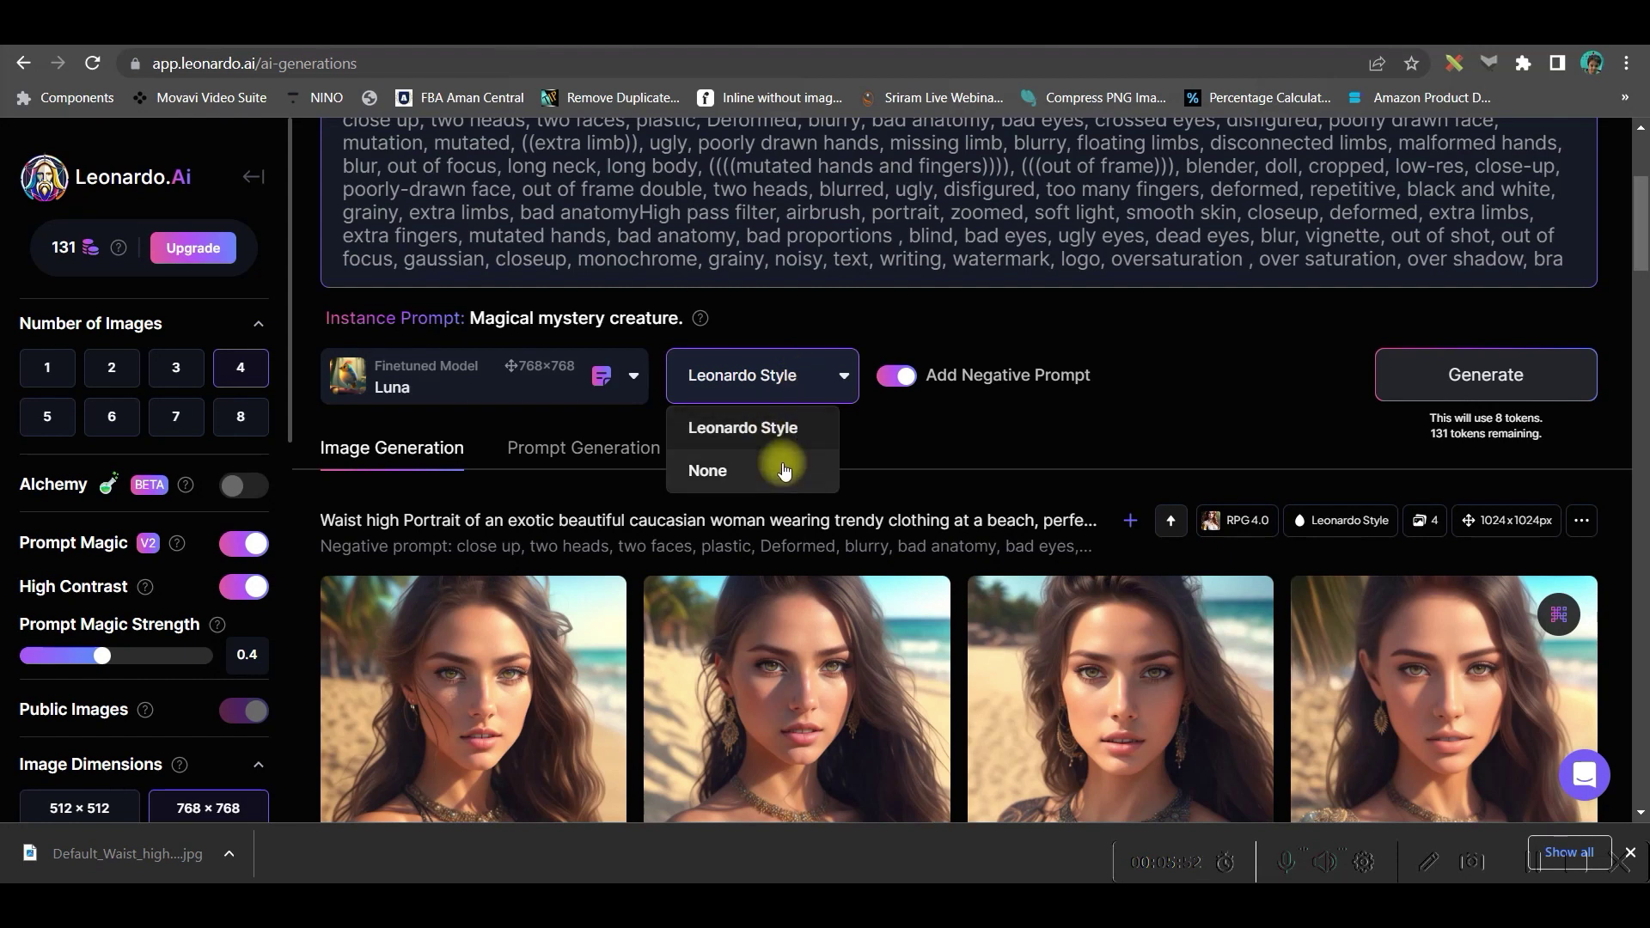
left_click(1036, 439)
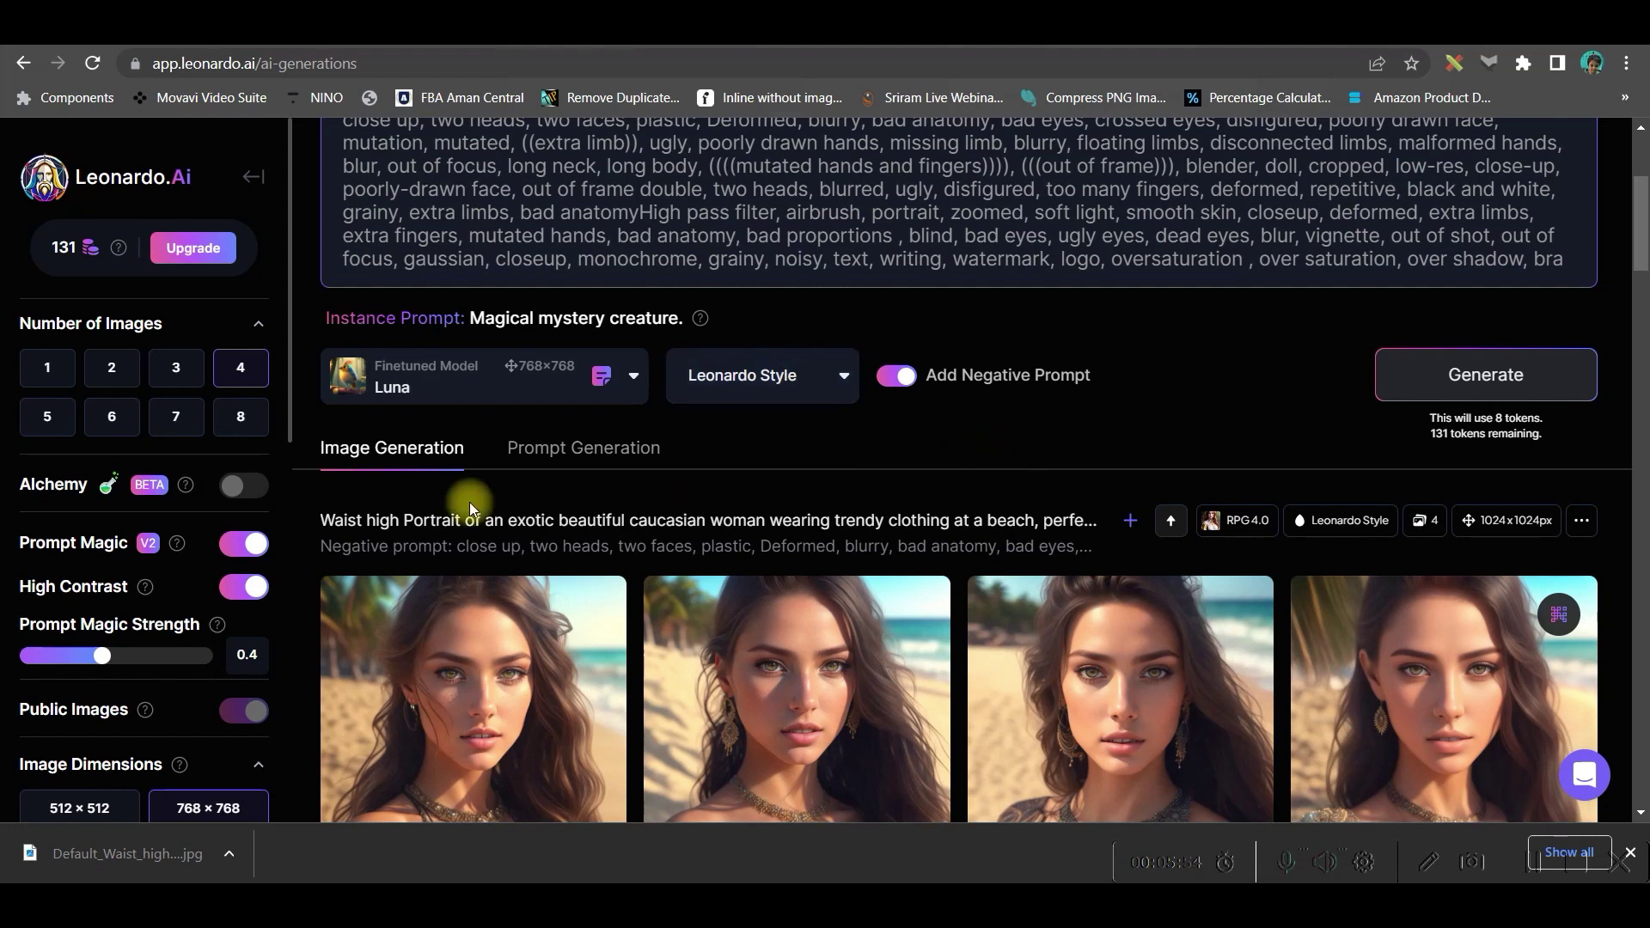
left_click(1560, 388)
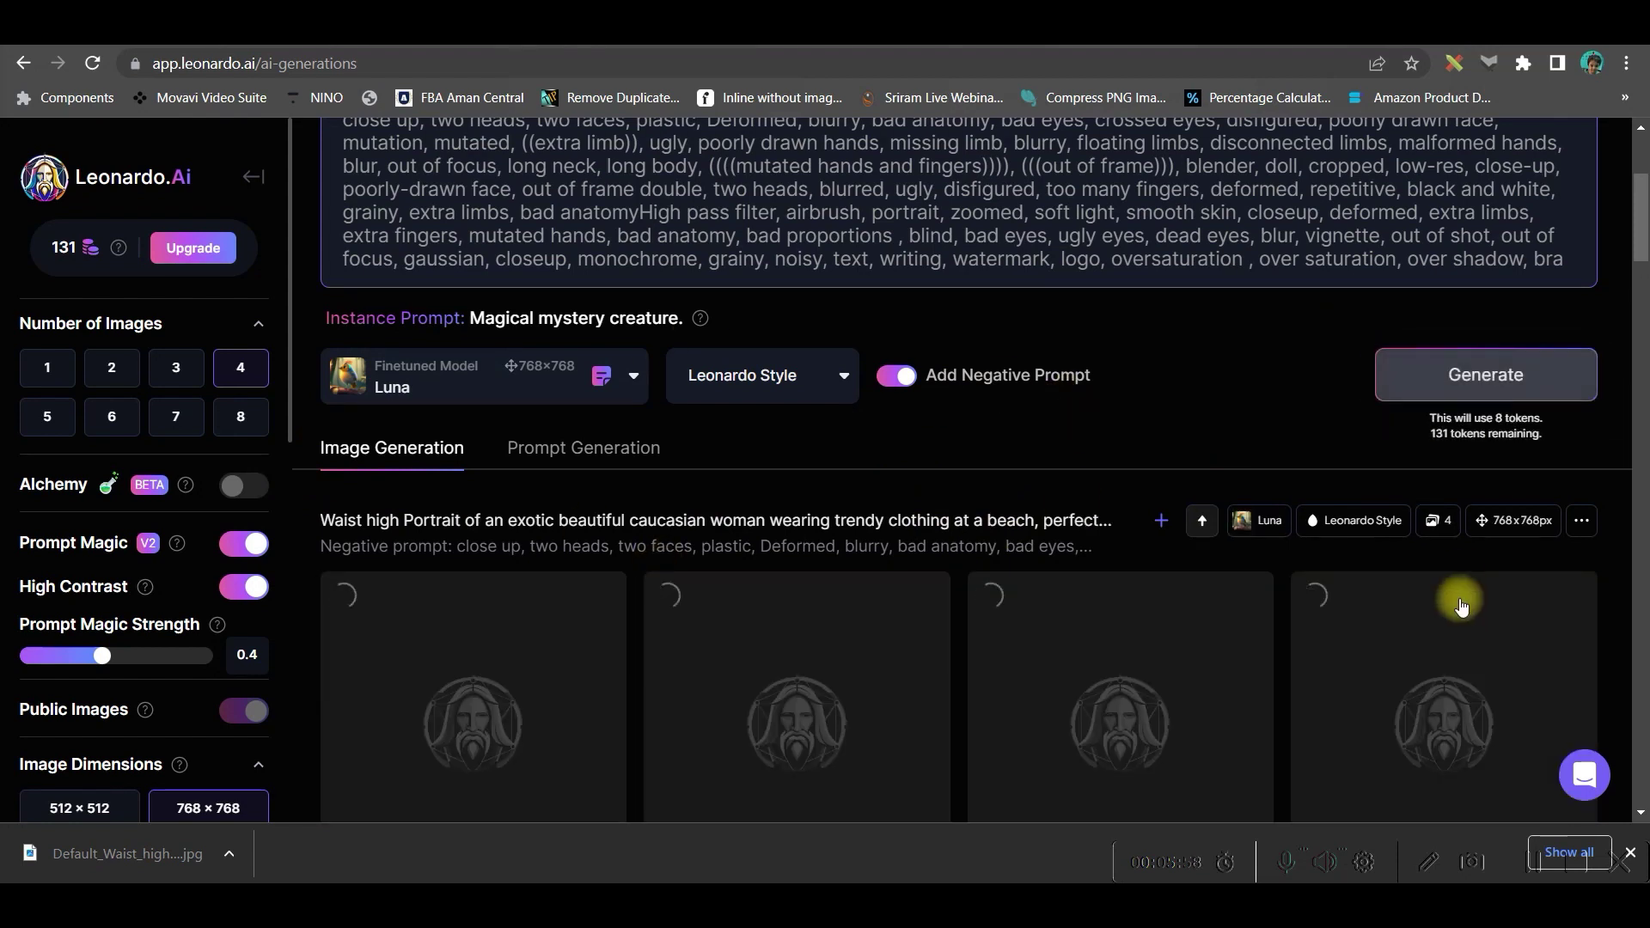
scroll(1446, 570, "down", 3)
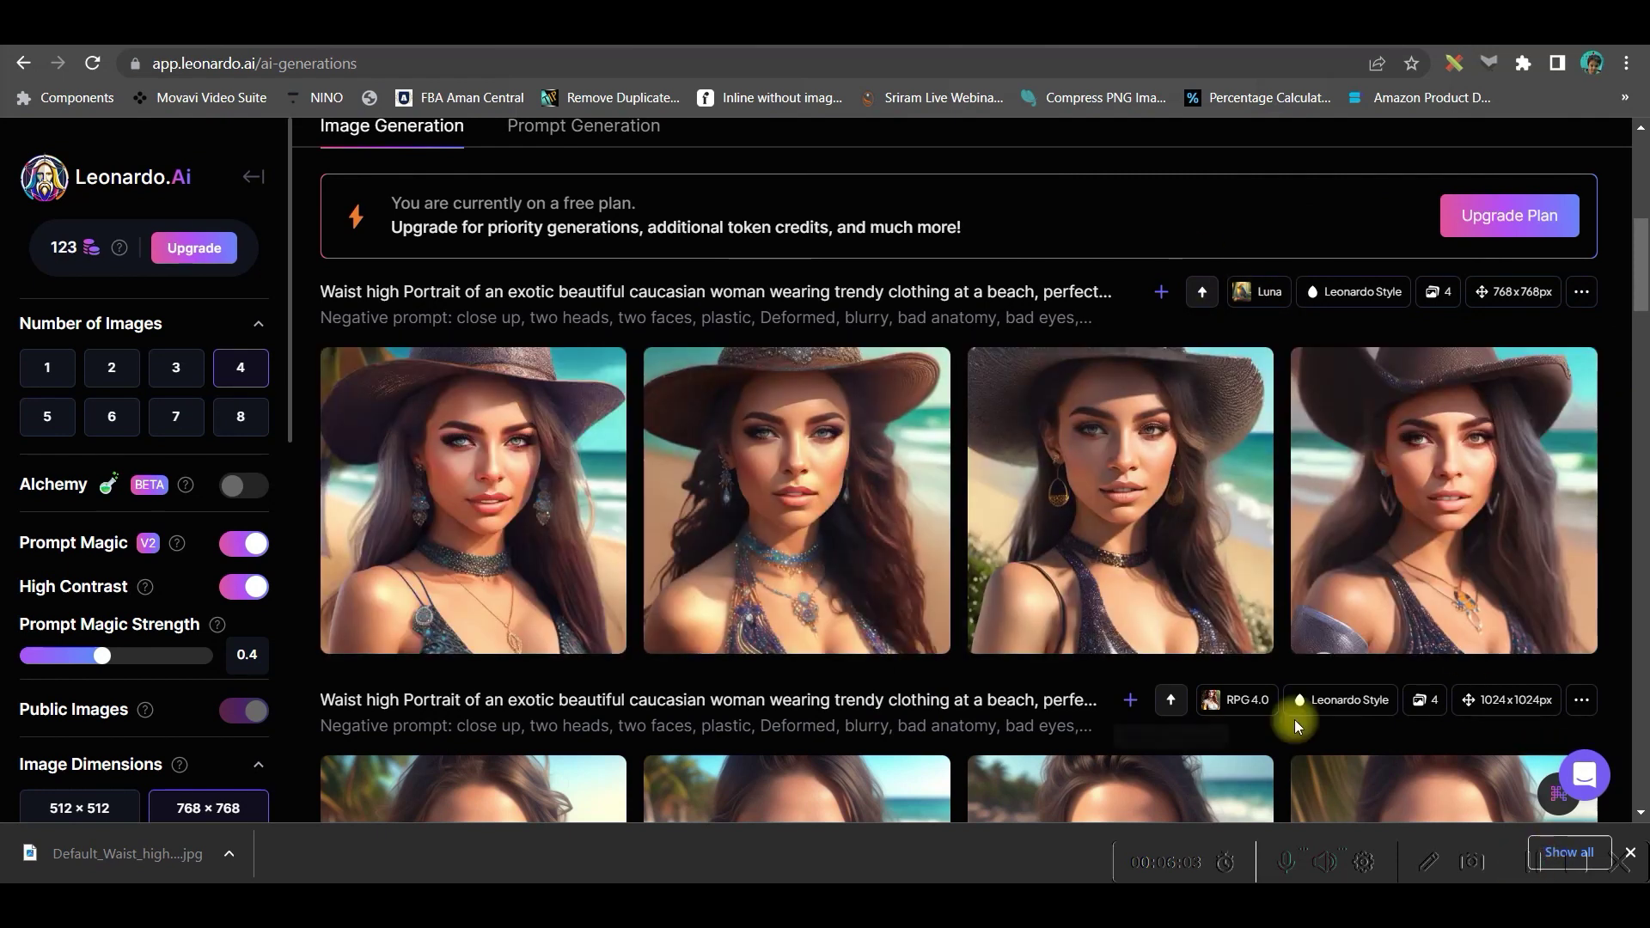
scroll(299, 626, "up", 4)
scroll(451, 594, "down", 4)
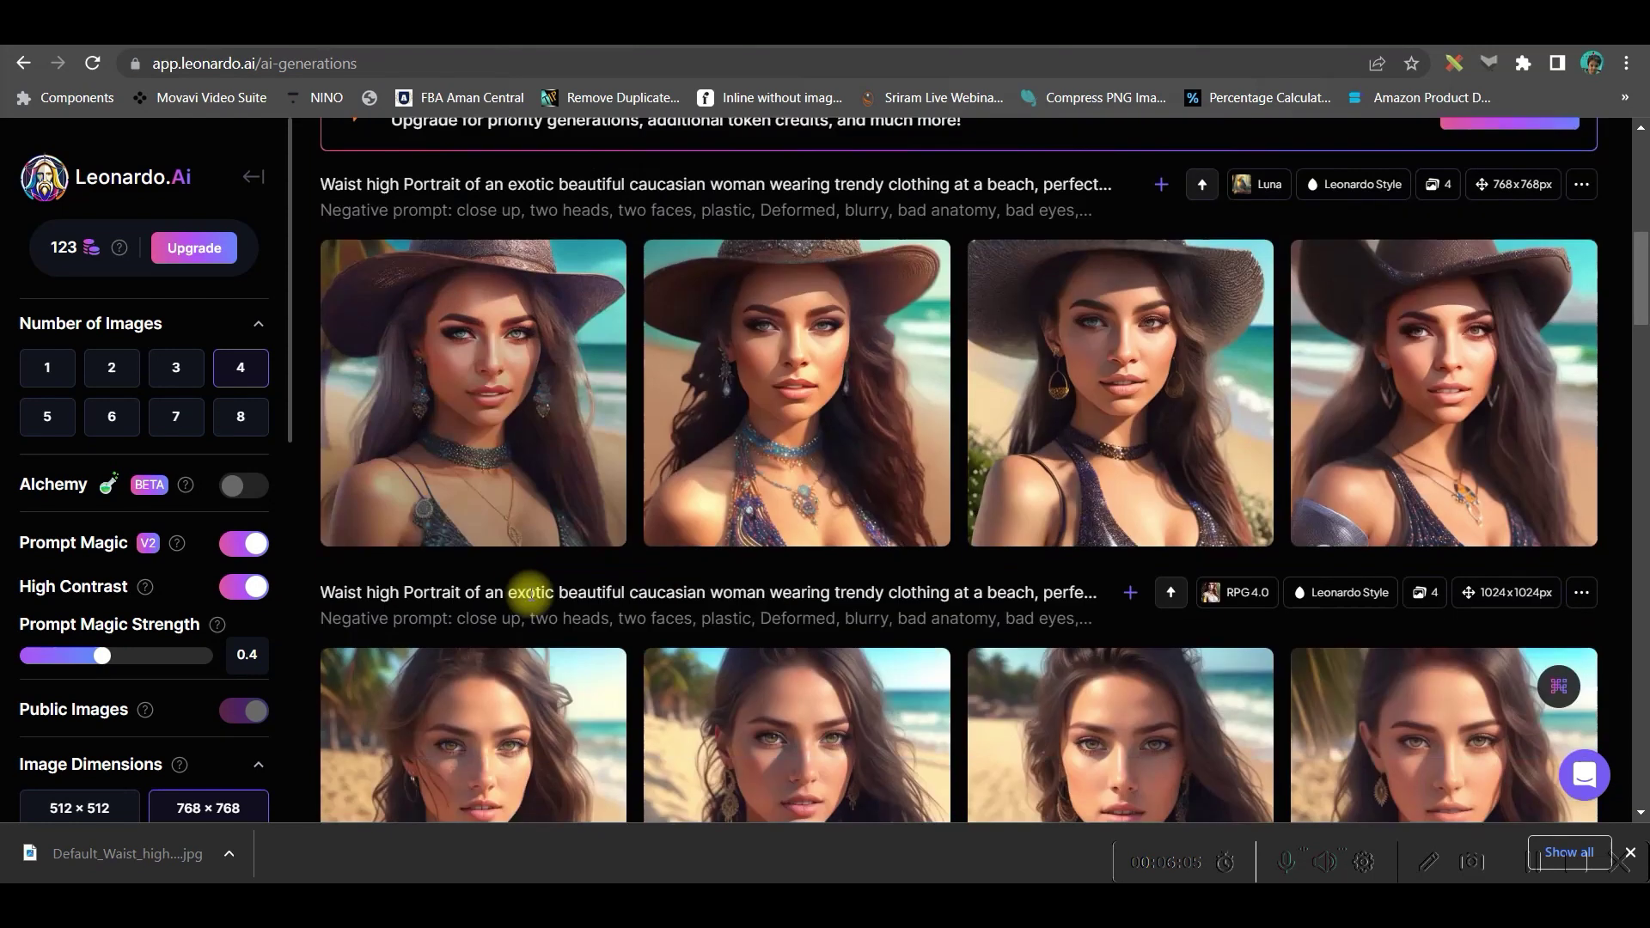
scroll(641, 310, "up", 4)
scroll(774, 442, "down", 5)
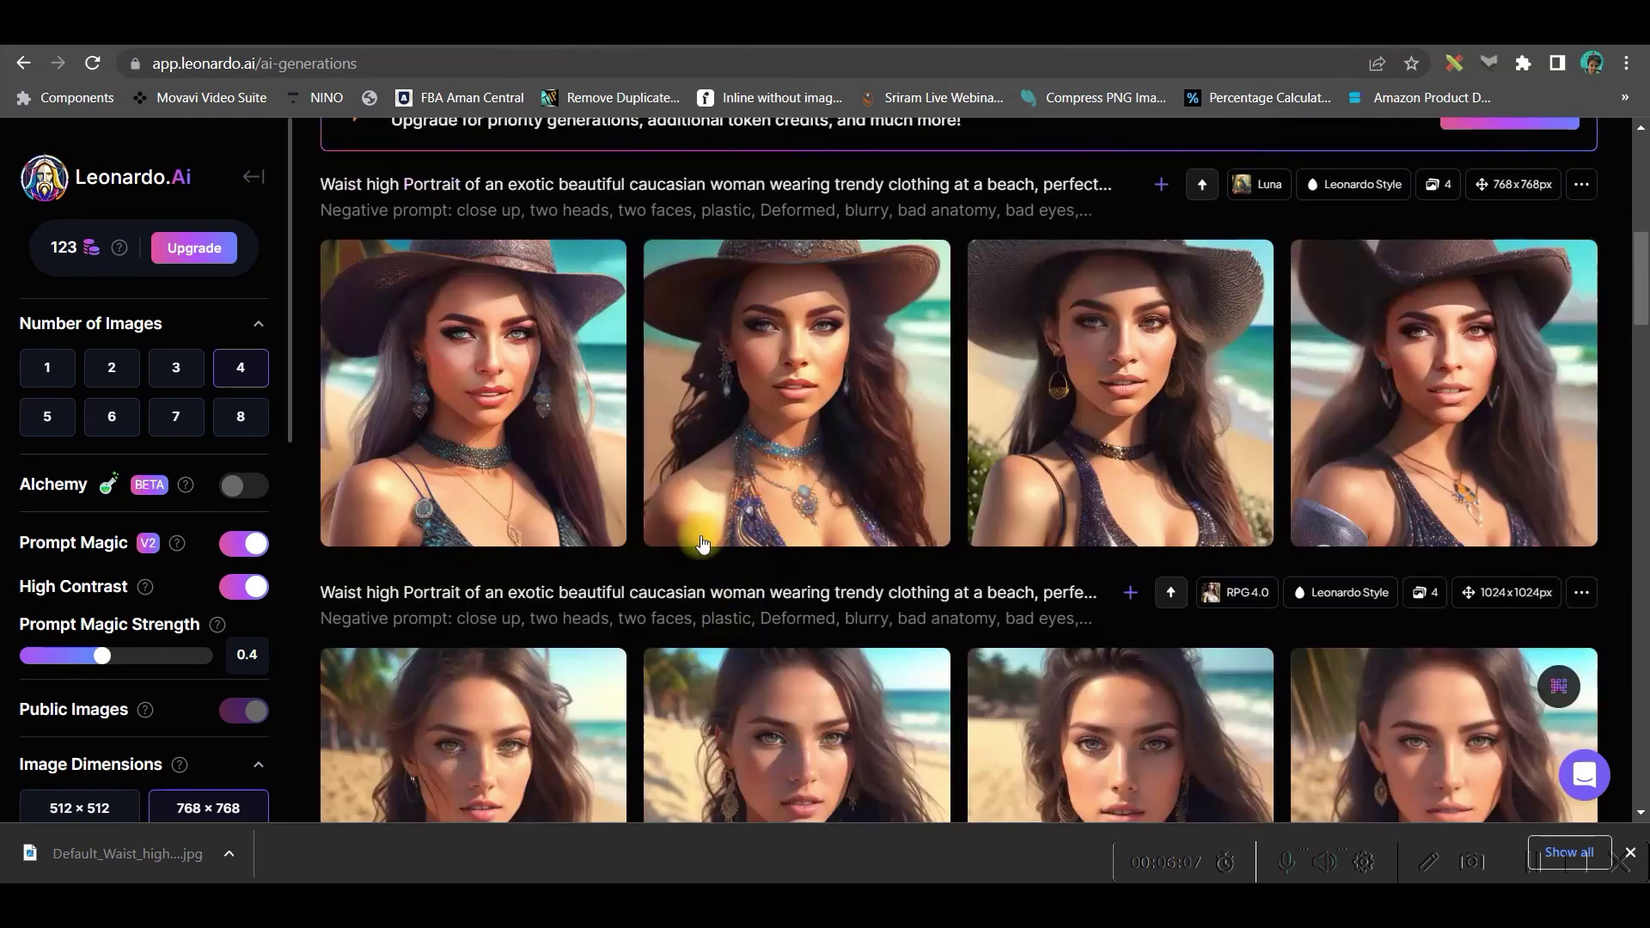
scroll(772, 516, "down", 3)
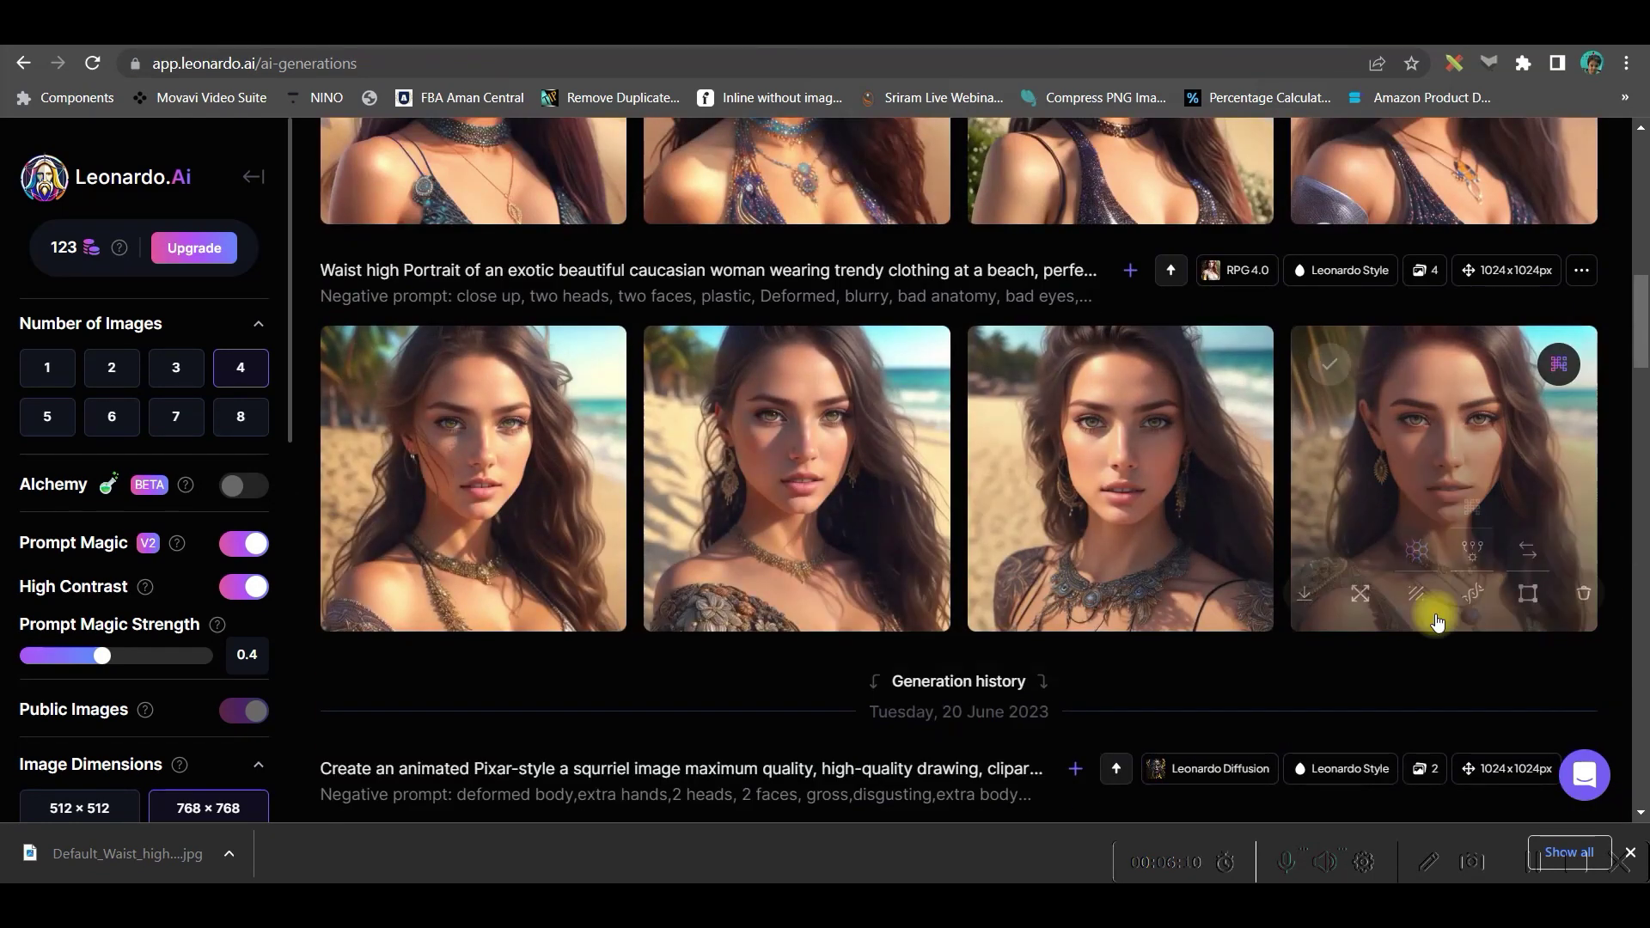
scroll(1289, 523, "up", 2)
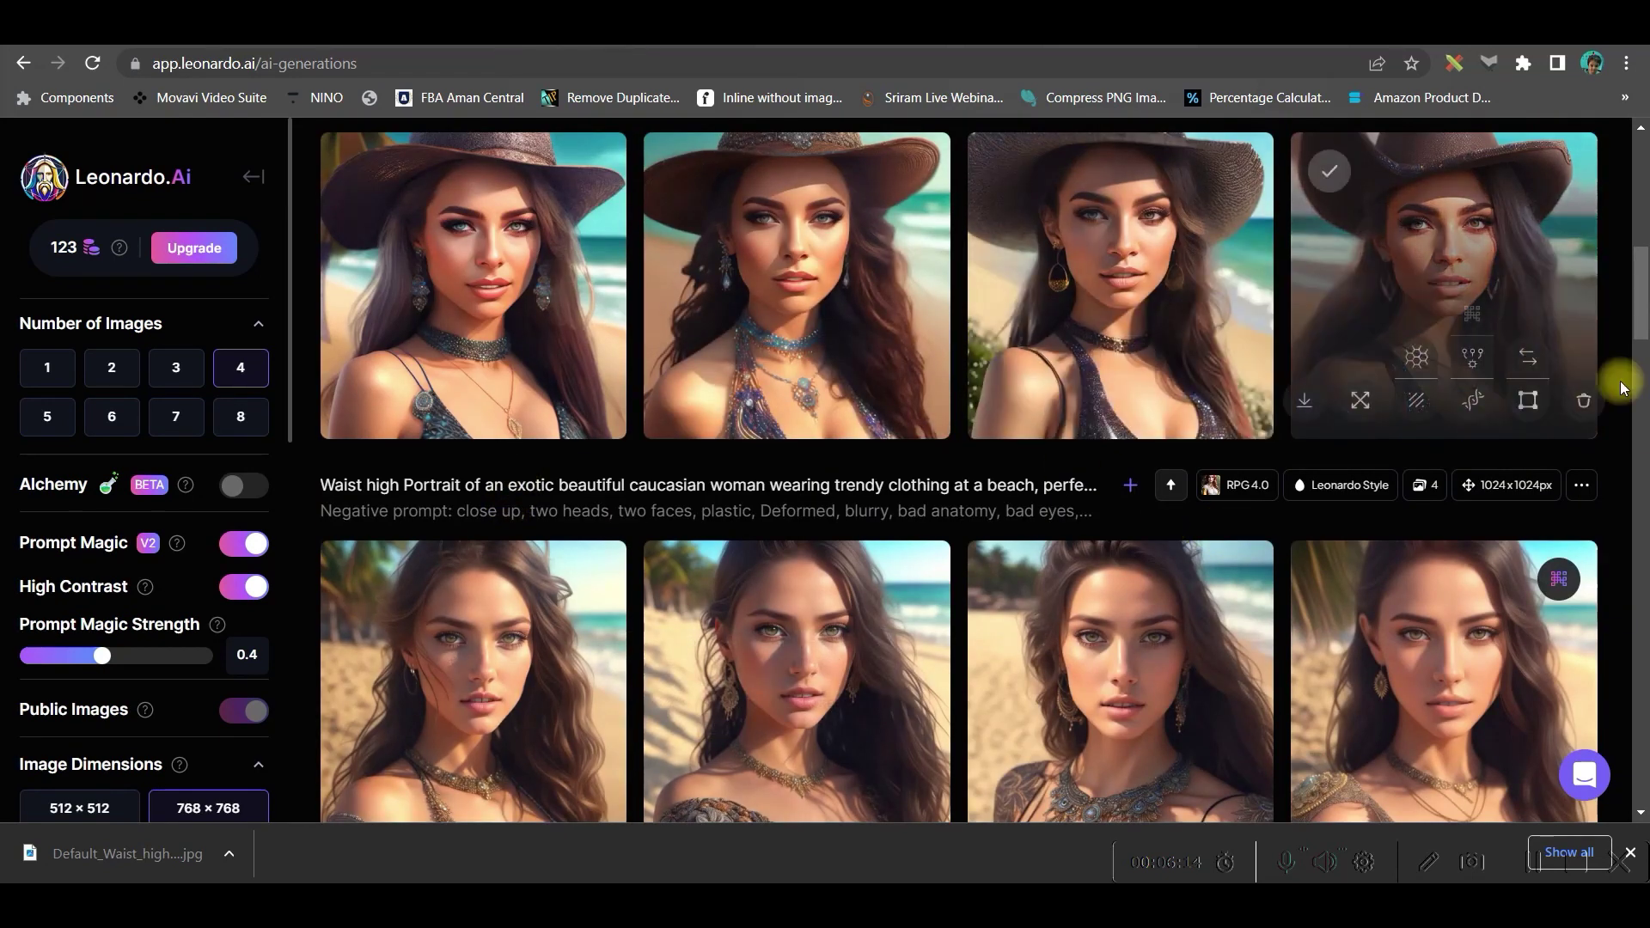
left_click(781, 295)
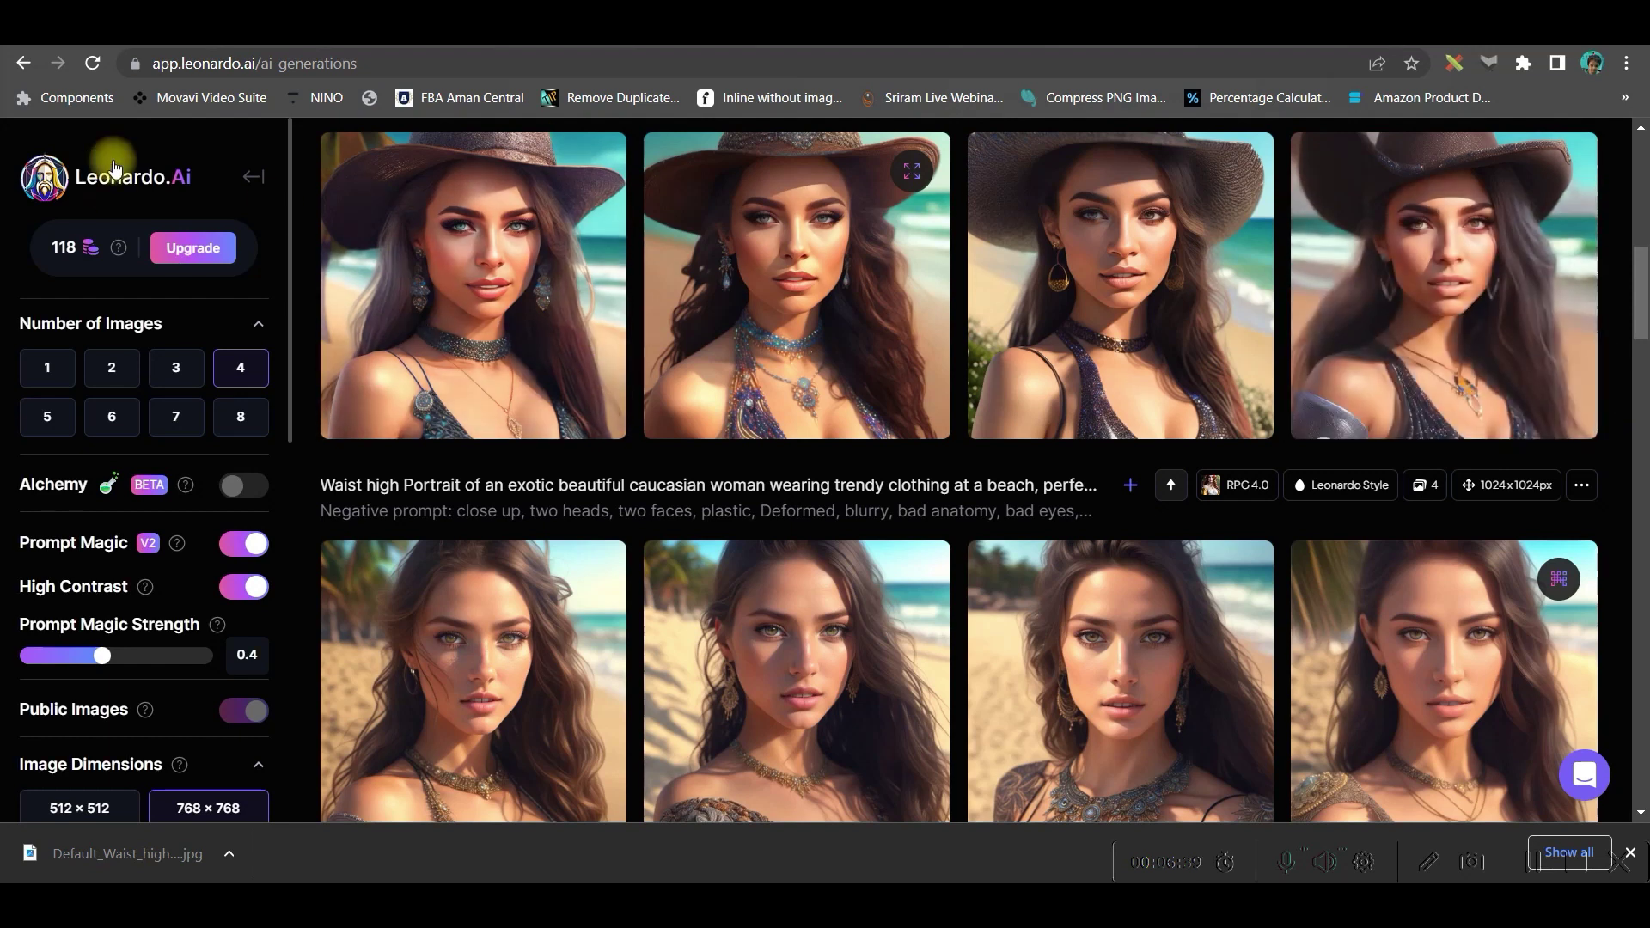
- Delete the old beach portrait prompt and its negative prompt in Image Generation
left_click(160, 177)
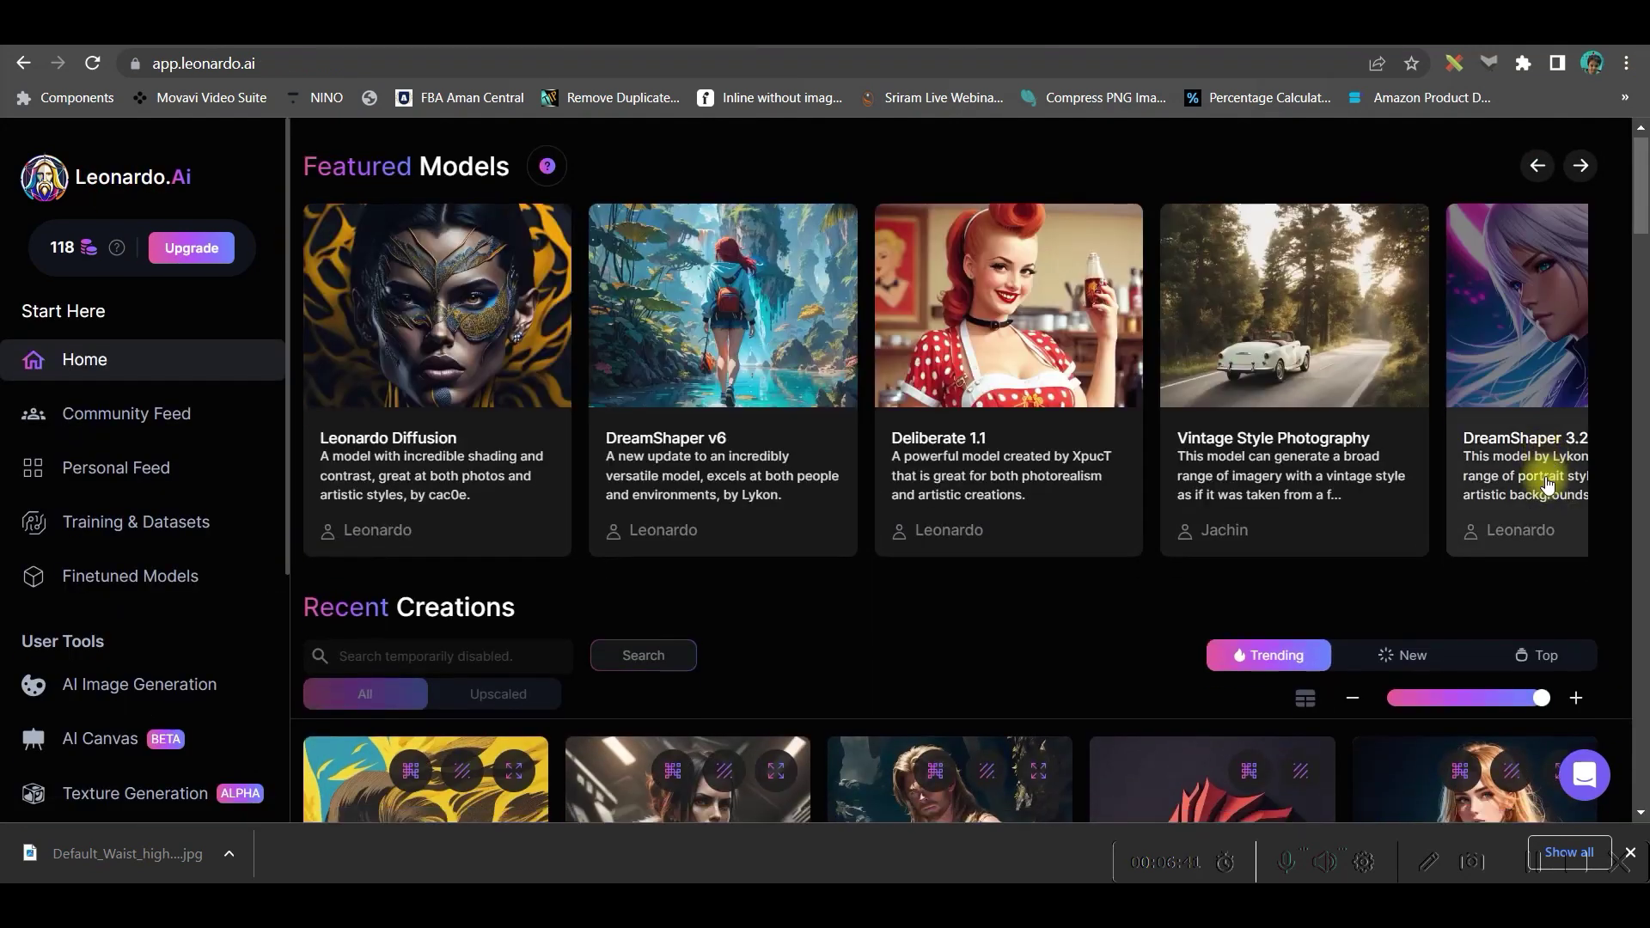
scroll(1345, 526, "down", 3)
scroll(1344, 526, "down", 3)
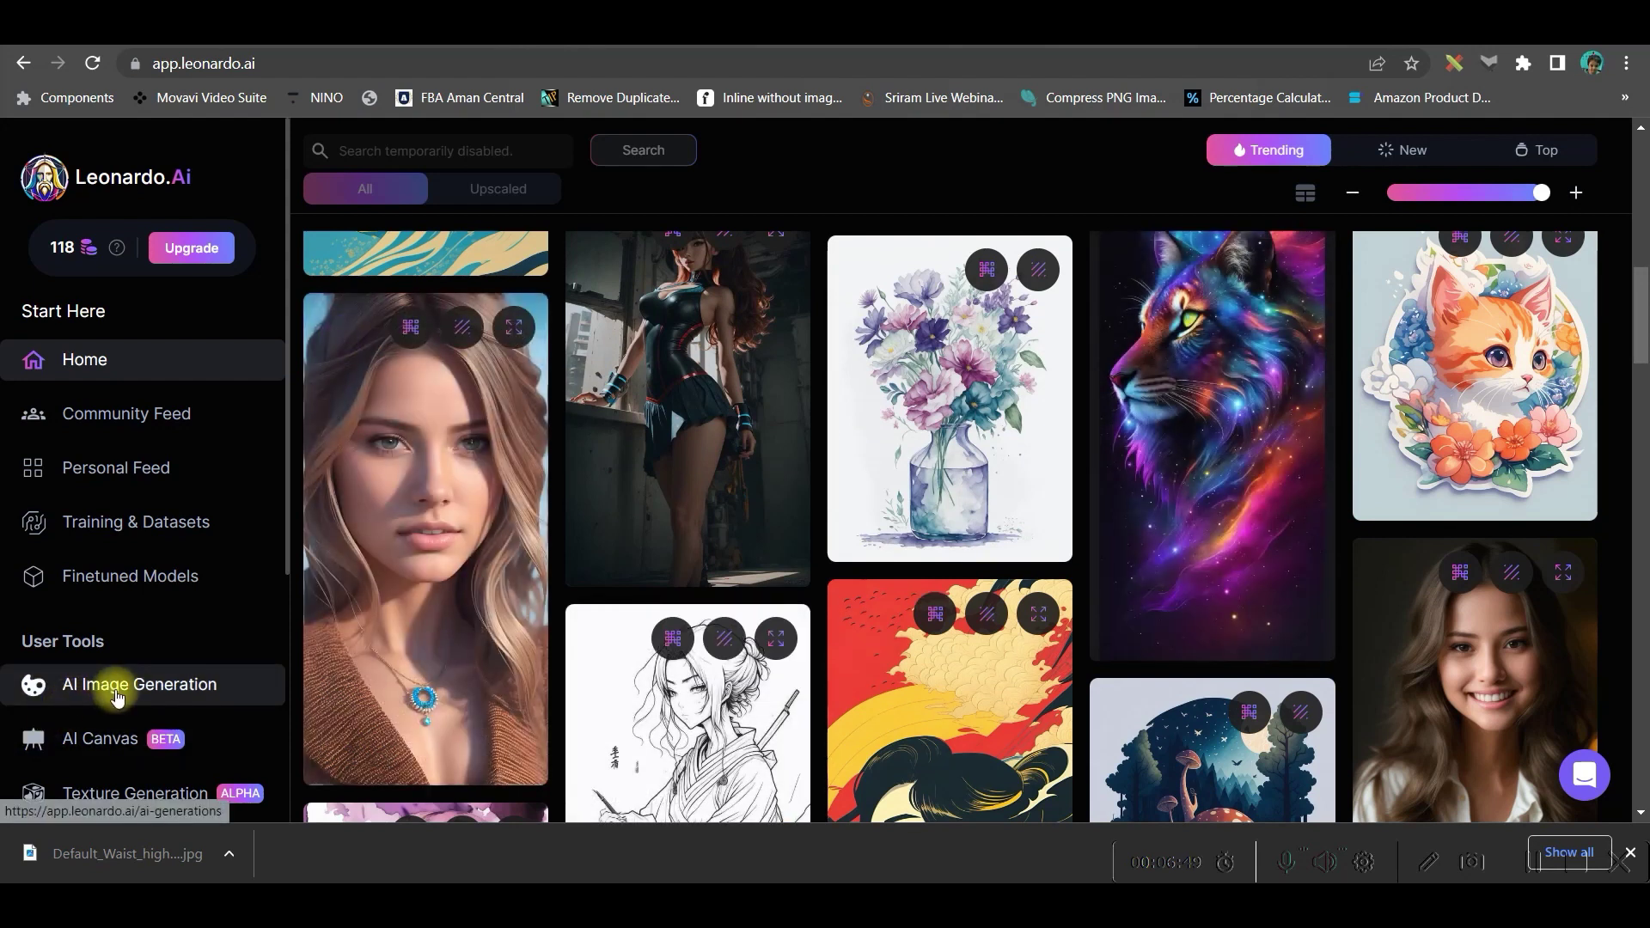
left_click(119, 685)
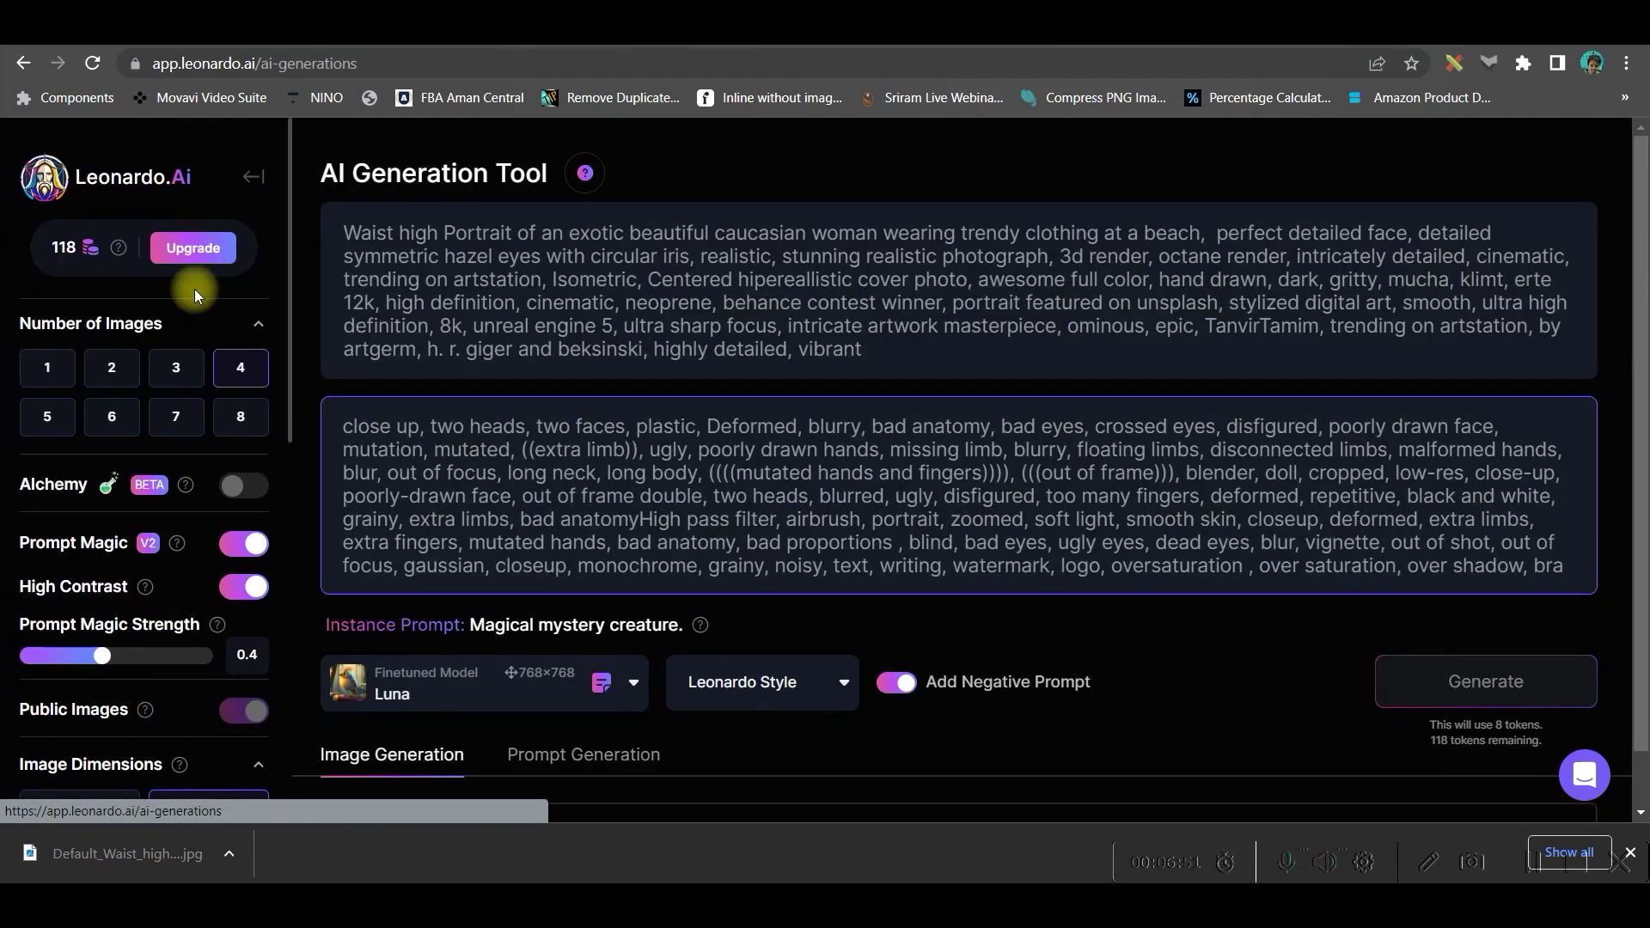
mouse_move(351, 232)
left_mouse_down()
mouse_move(1555, 340)
mouse_move(994, 405)
left_mouse_up()
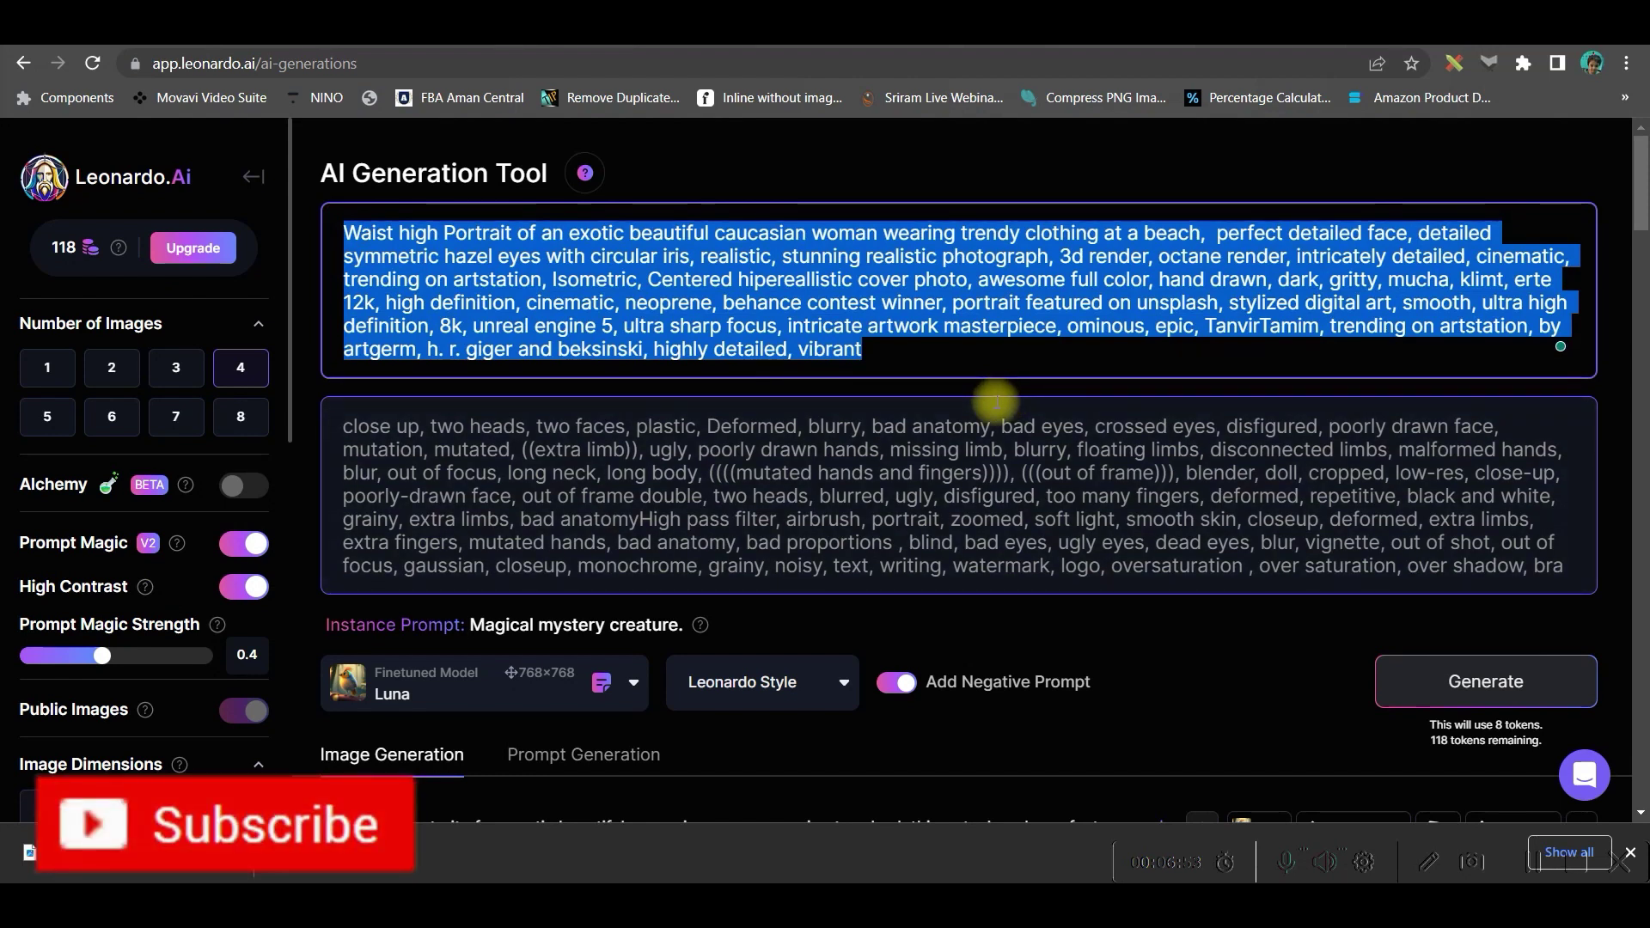
key("BackSpace")
left_click_drag(1564, 449, 320, 290)
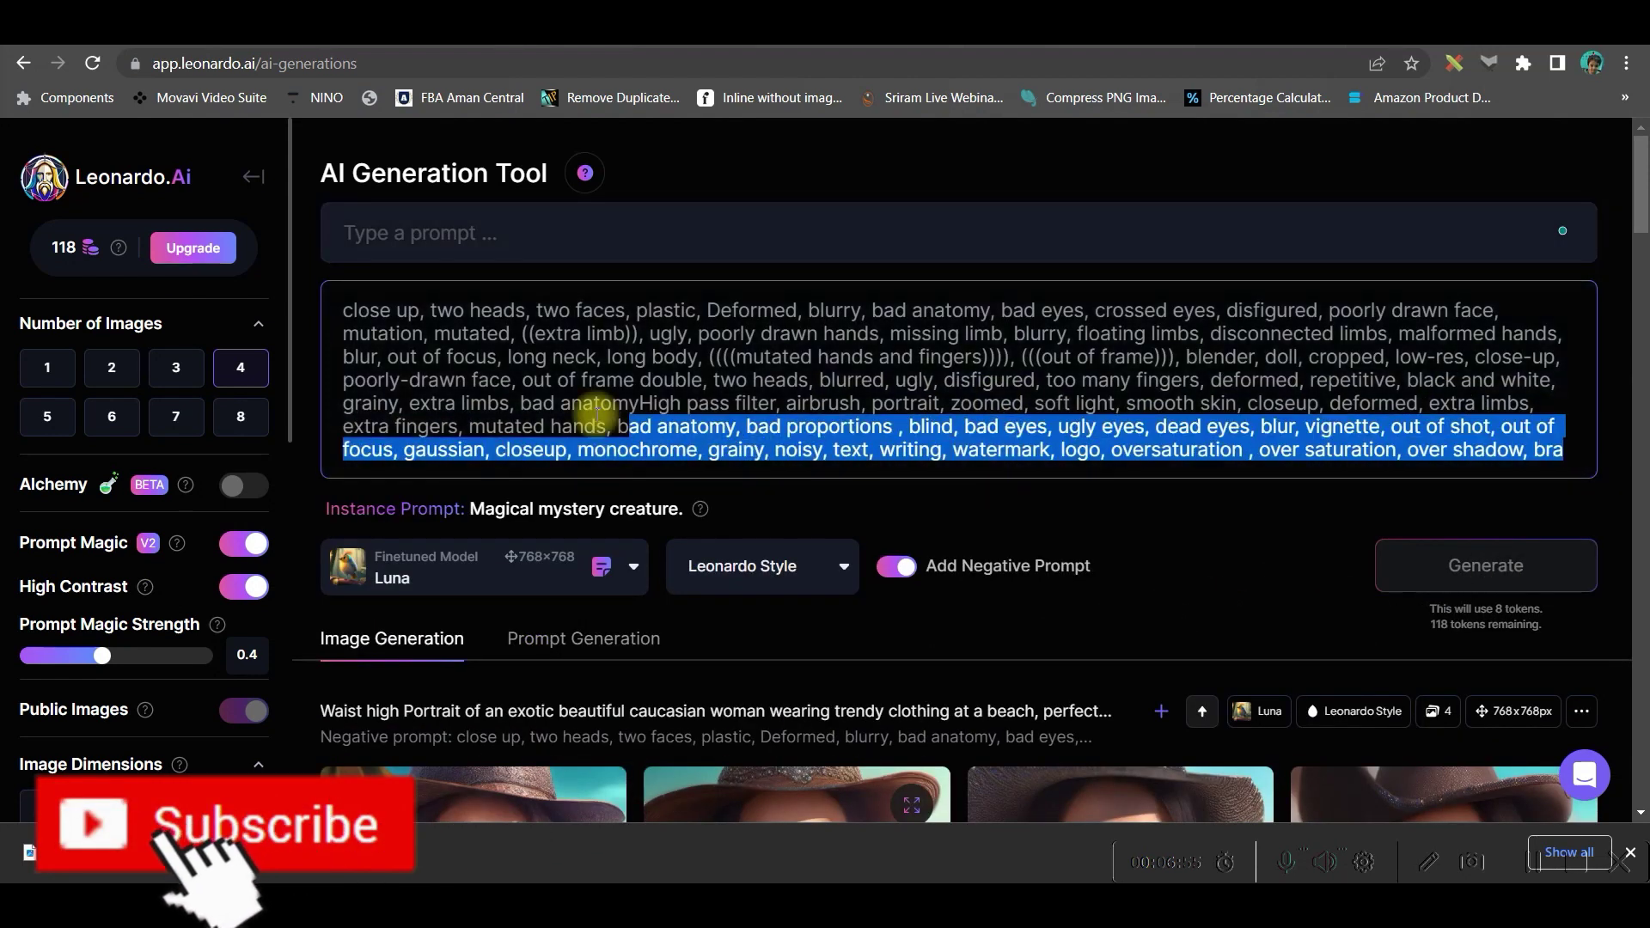
key("BackSpace")
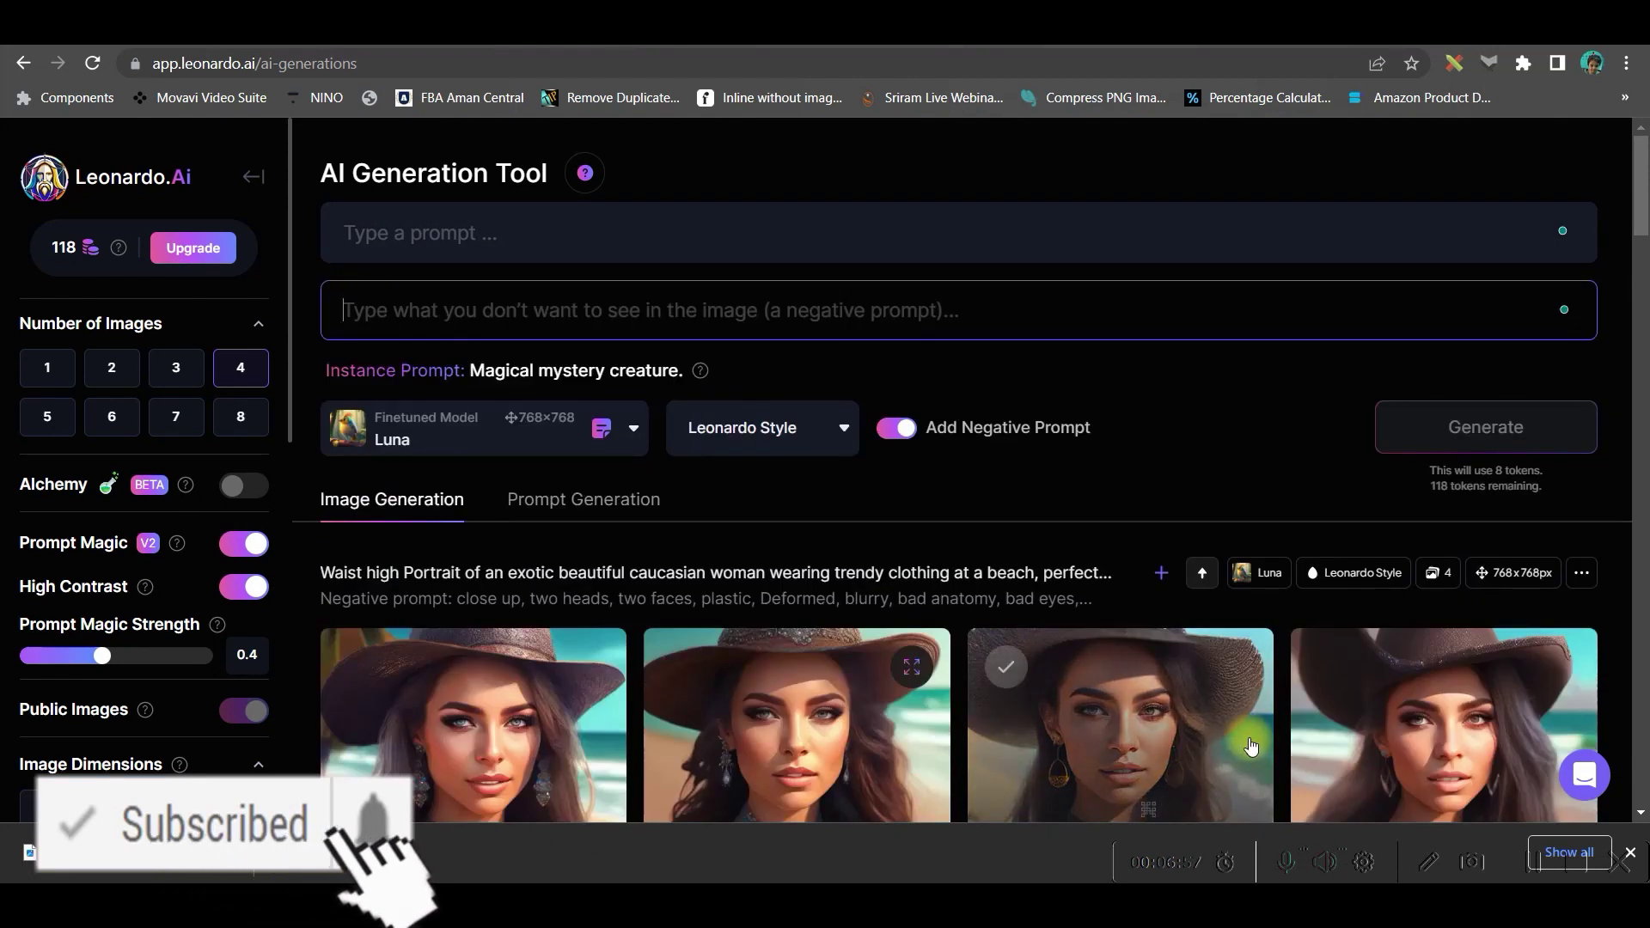
- Preview the Prompt Generation idea tool, then return to the empty Image Generation prompt box
left_click(533, 241)
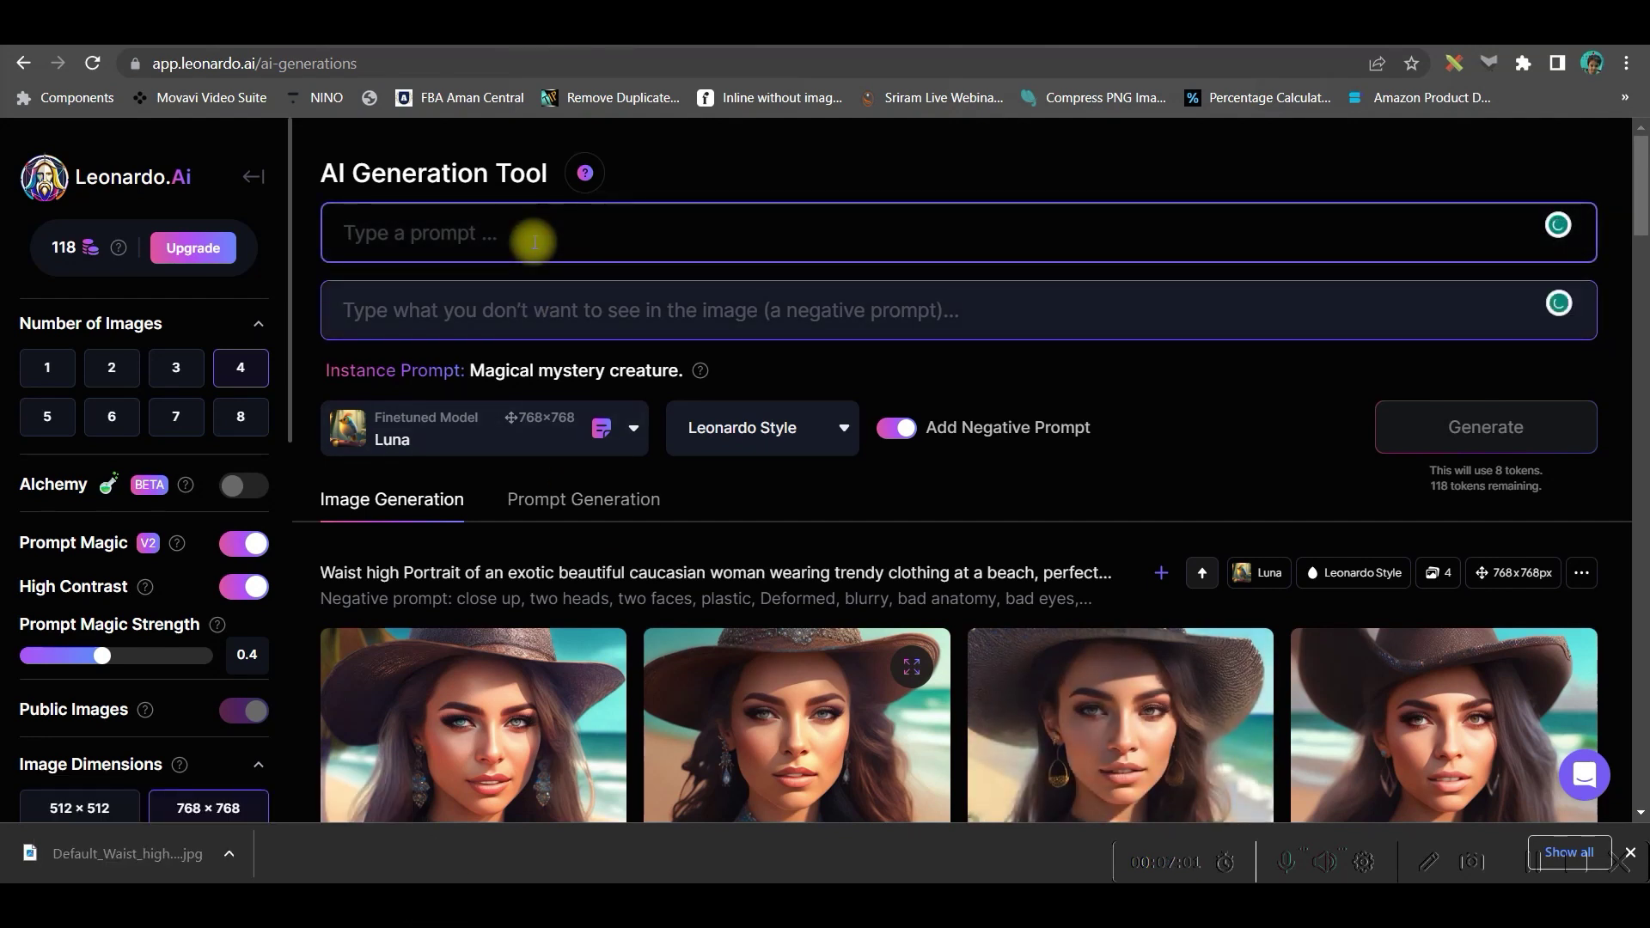
left_click(548, 498)
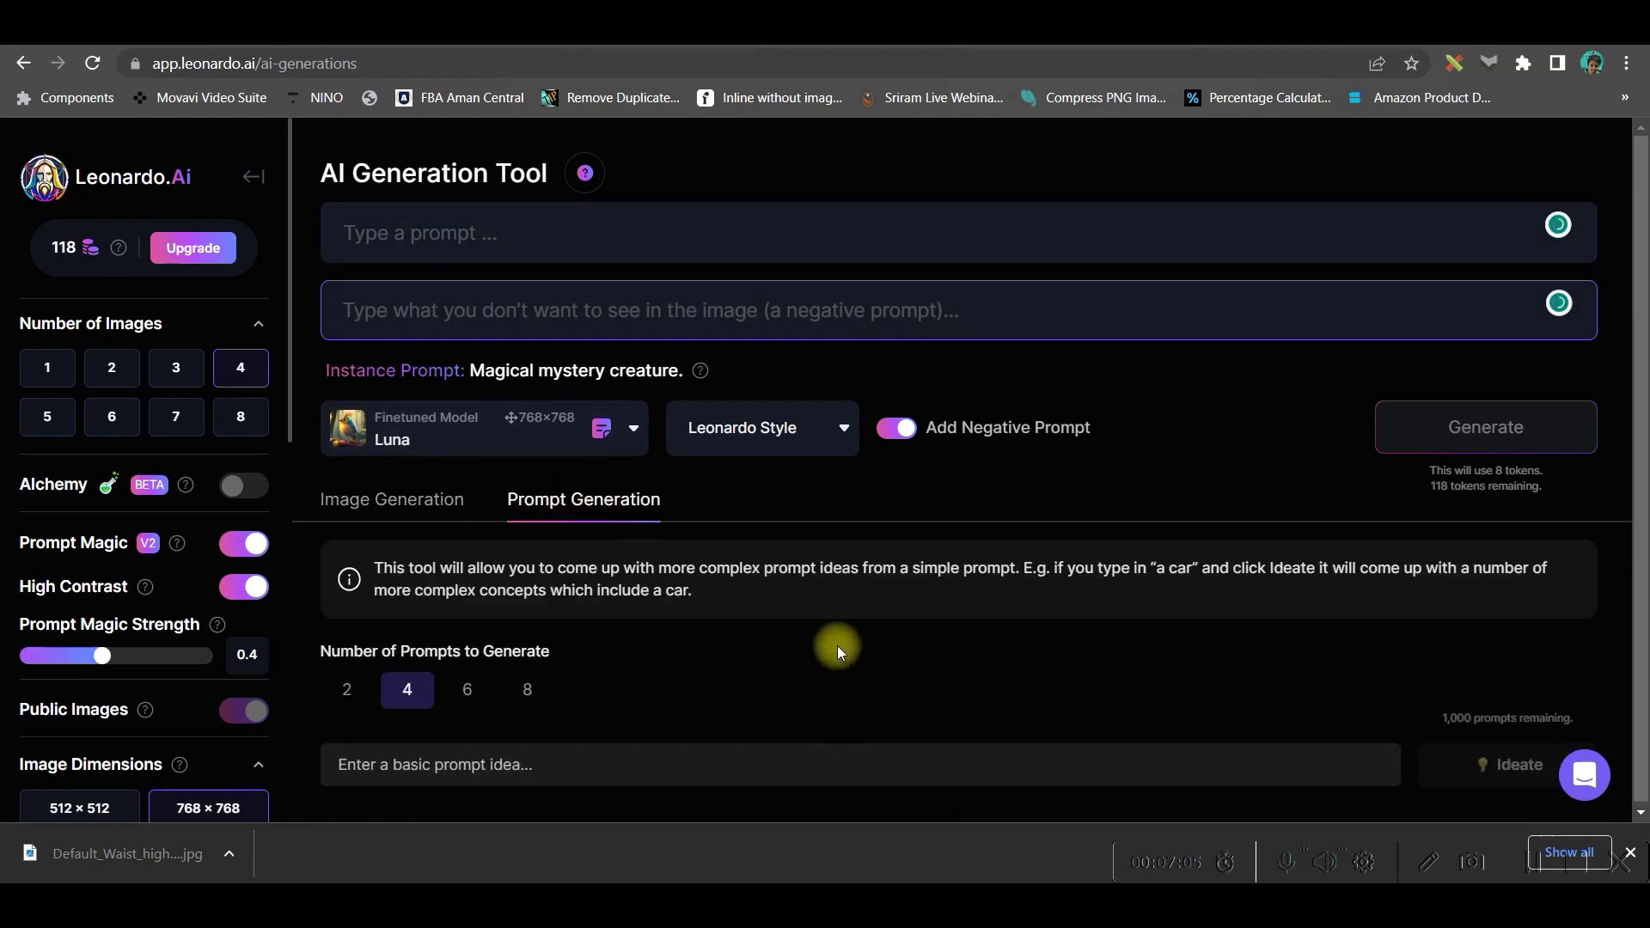
left_click(394, 499)
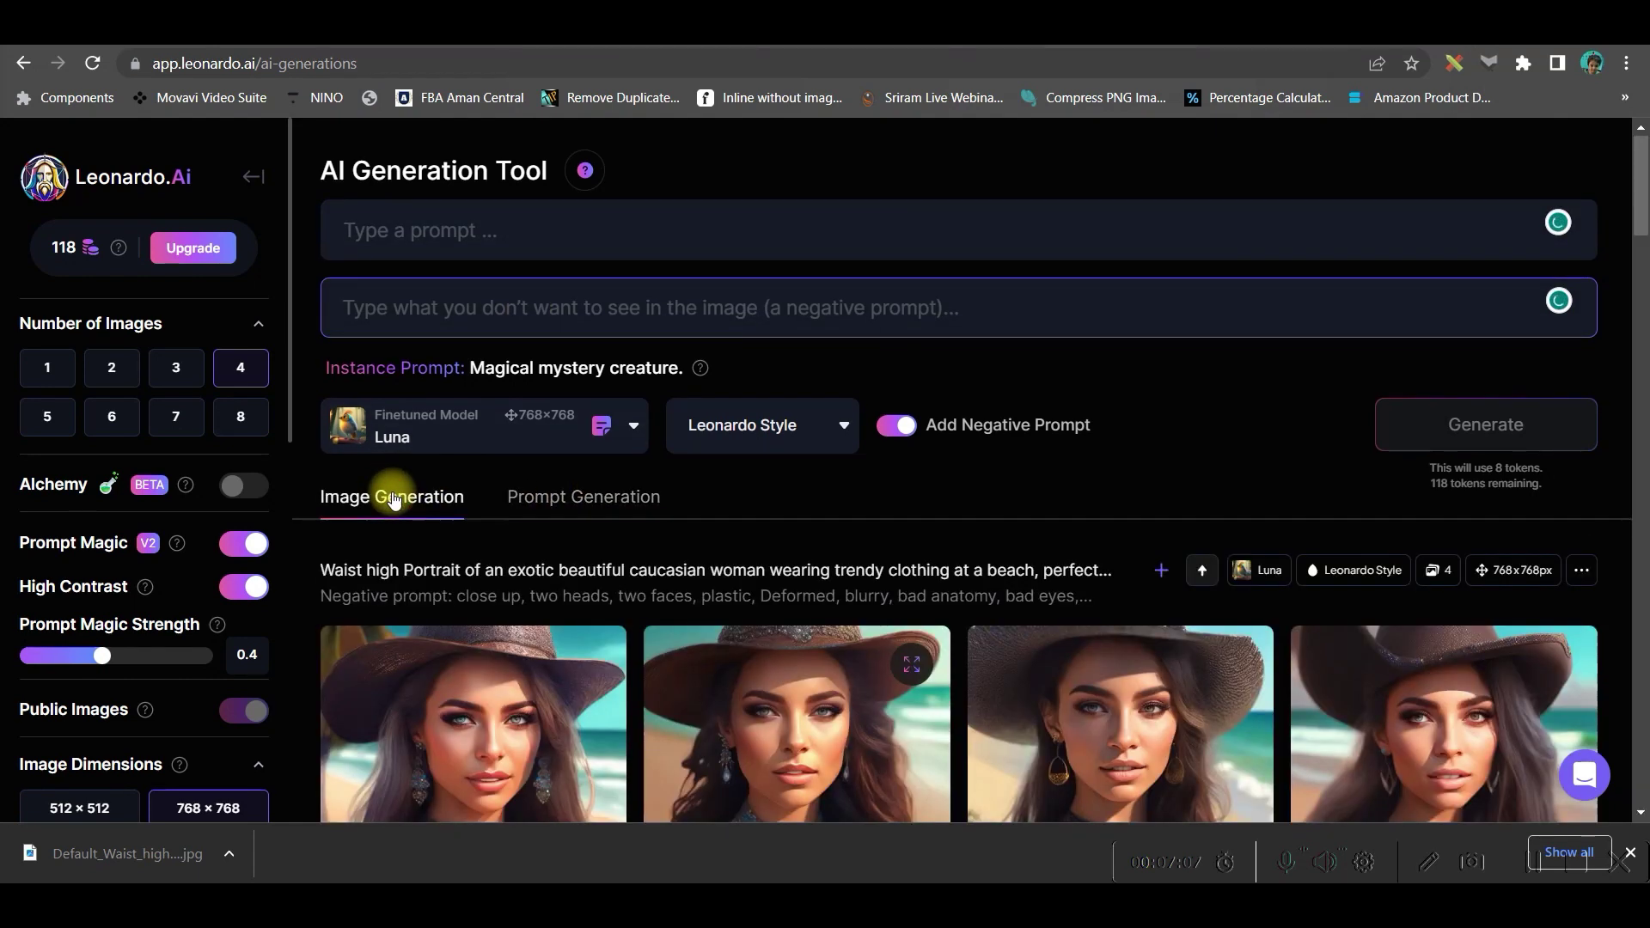
left_click(459, 222)
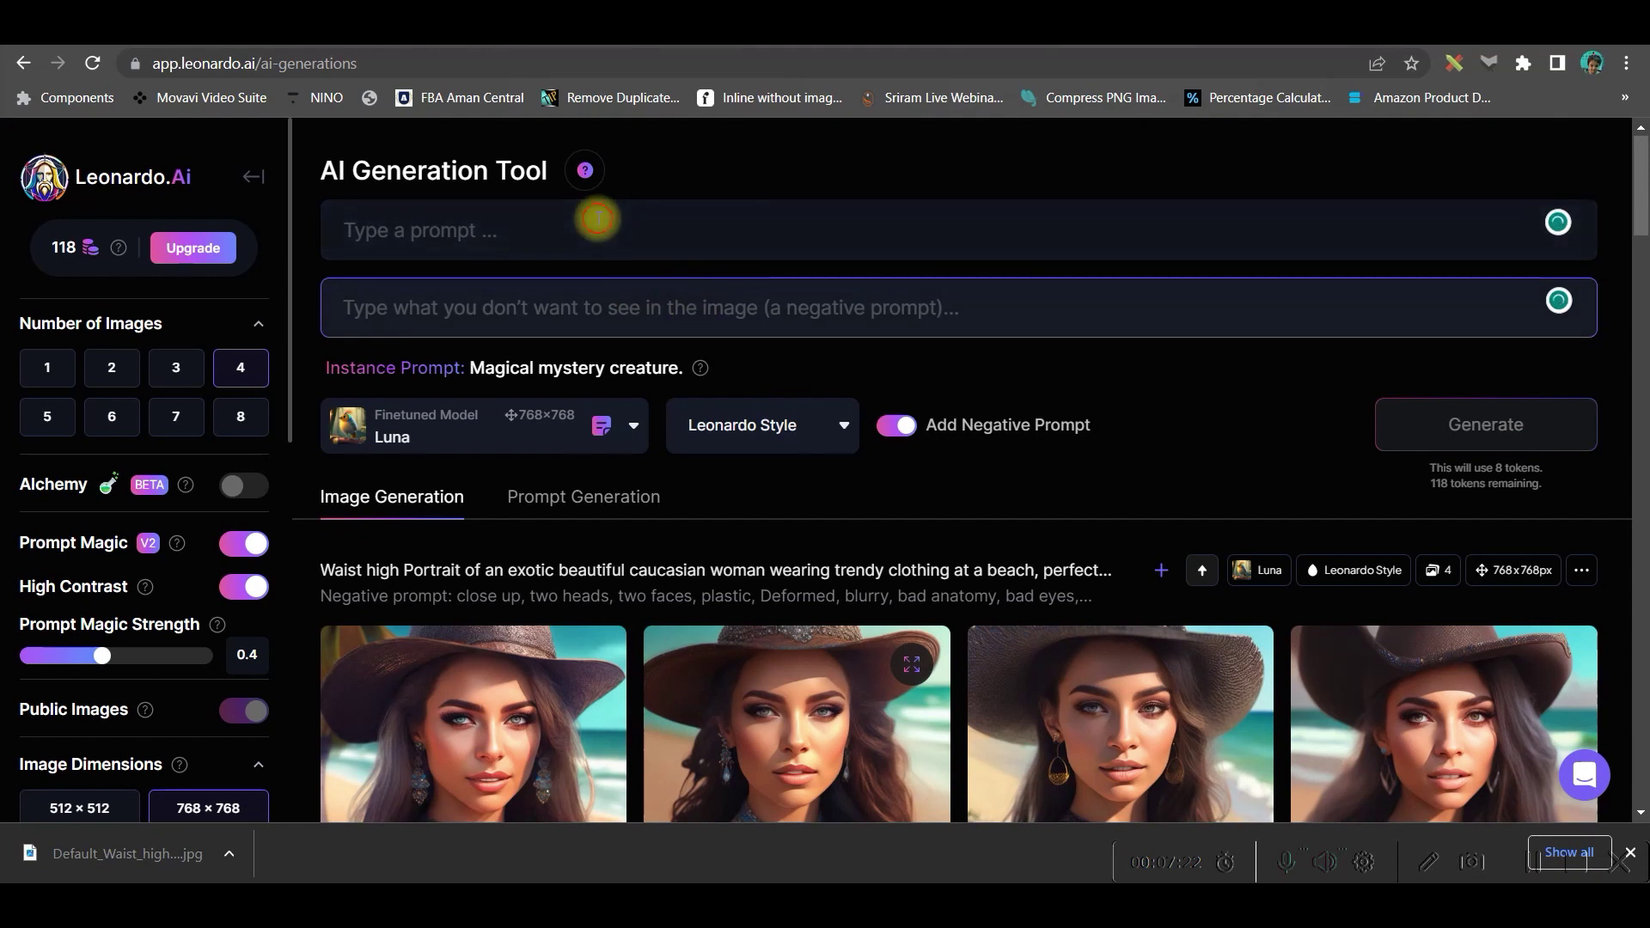
- Paste the animated boy prompt into Leonardo and copy the boy's negative prompt line from Word
left_click(603, 212)
type("front view of an animated boy standing wearing tshirt character design, full body, drawing a face in maximum quality, high-quality drawing of the face,clipart, full Illustration, 4k, sharp focus, smooth soft skin, symmetrical, detailed face, concept art, style fairy tales, chibi kawaii, . Octane rendering, 3d, perfect face, detailed face, delicate face, perfect sharp lips, detailed eyes.")
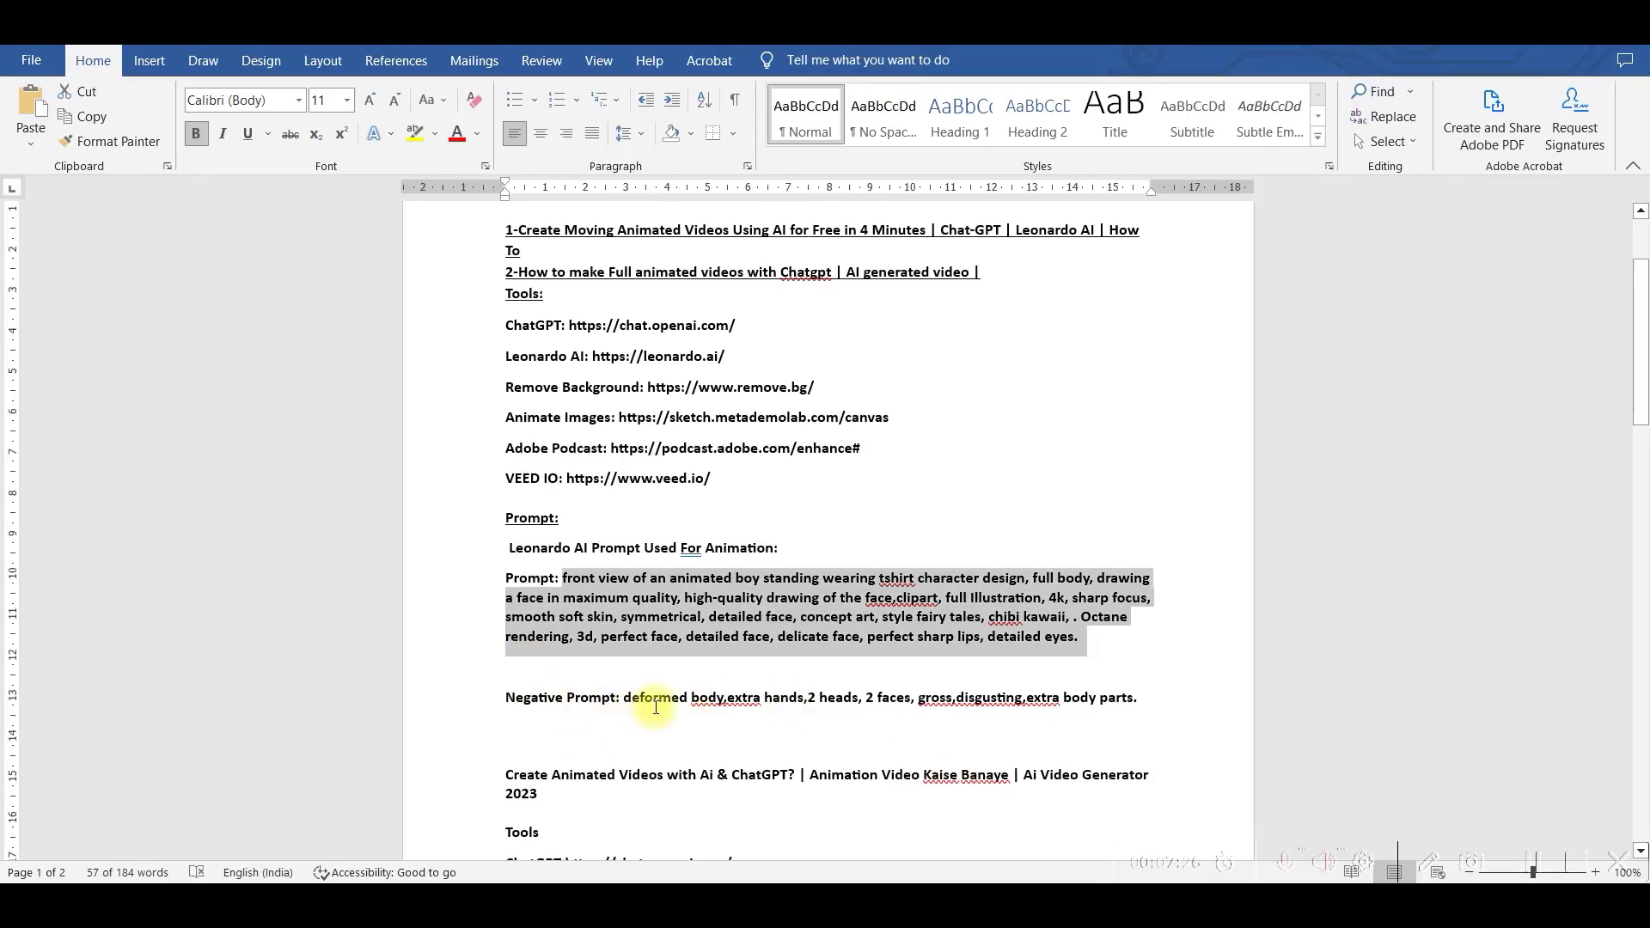
mouse_move(623, 696)
left_mouse_down()
mouse_move(1156, 712)
mouse_move(1149, 697)
left_mouse_up()
key("ctrl+c")
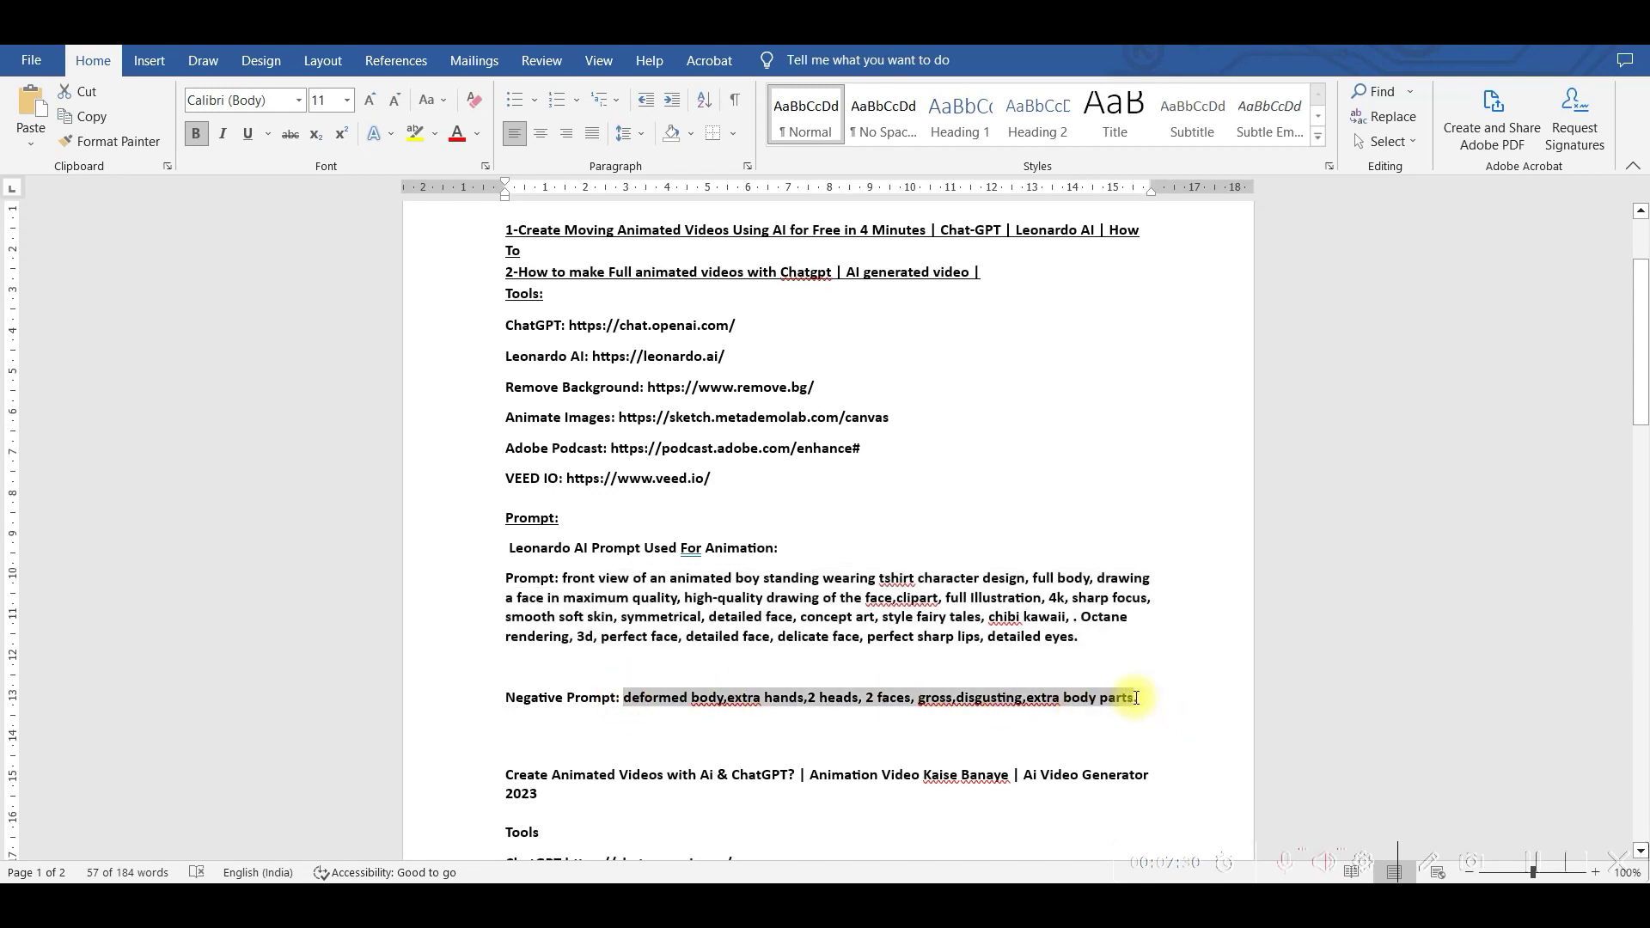
key("alt+Tab")
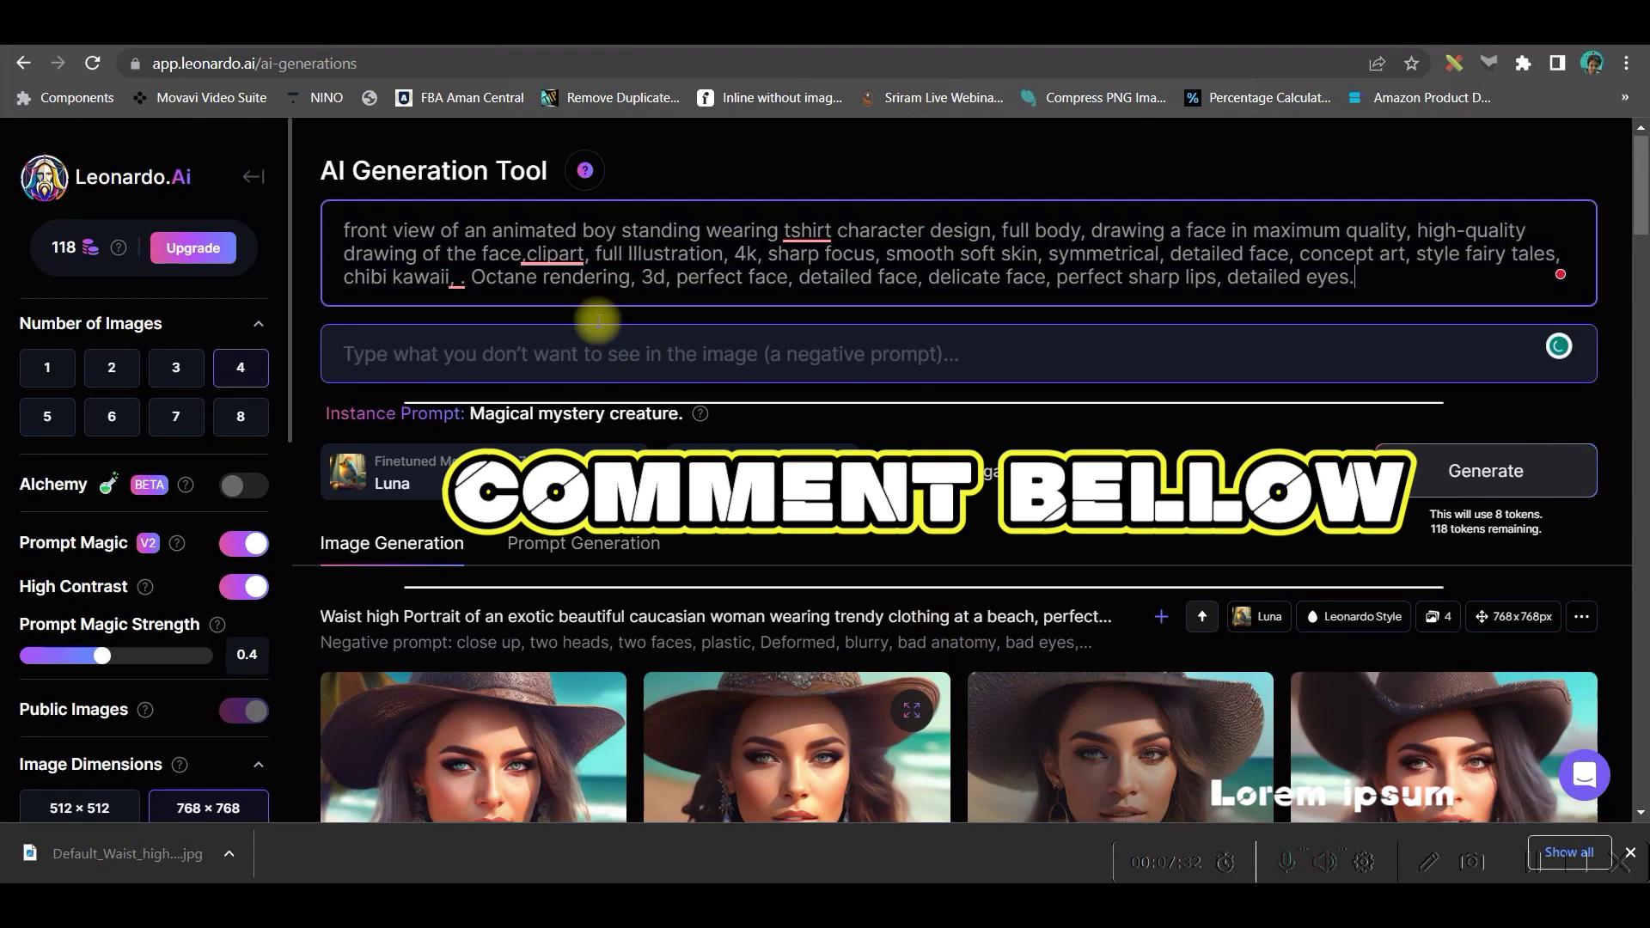
- Paste the boy's negative prompt (deformed body, extra hands, 2 heads, 2 faces) into the negative prompt box
left_click(557, 354)
key("ctrl+v")
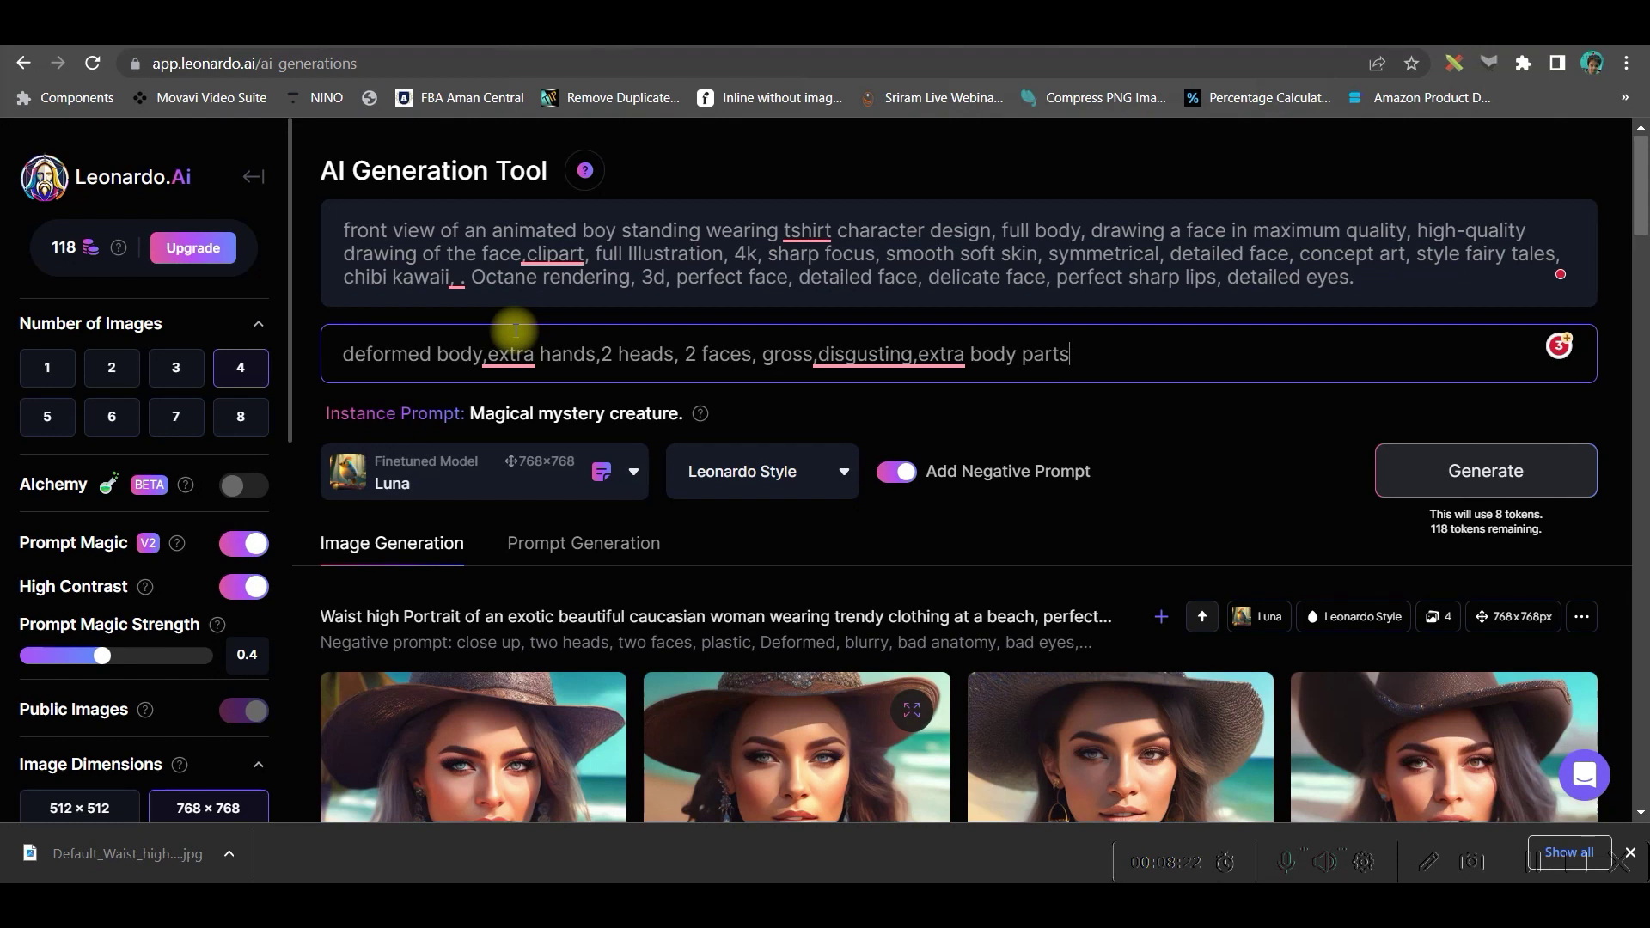
- Generate four animated boy images using the Leonardo Diffusion model
left_click(567, 476)
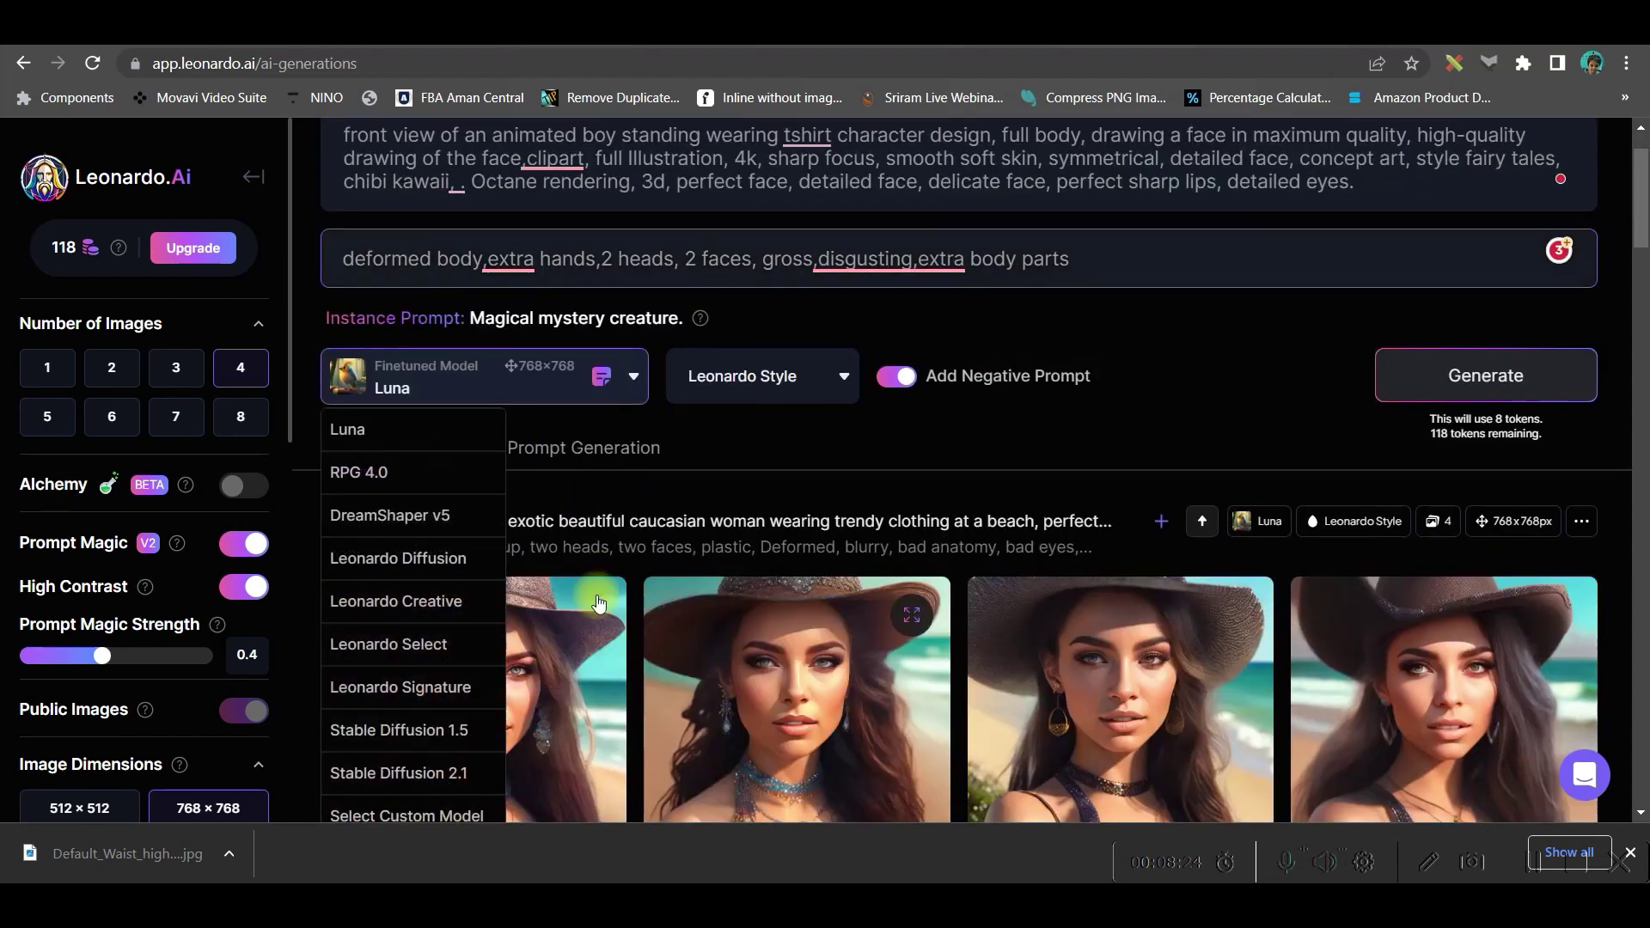
left_click(413, 558)
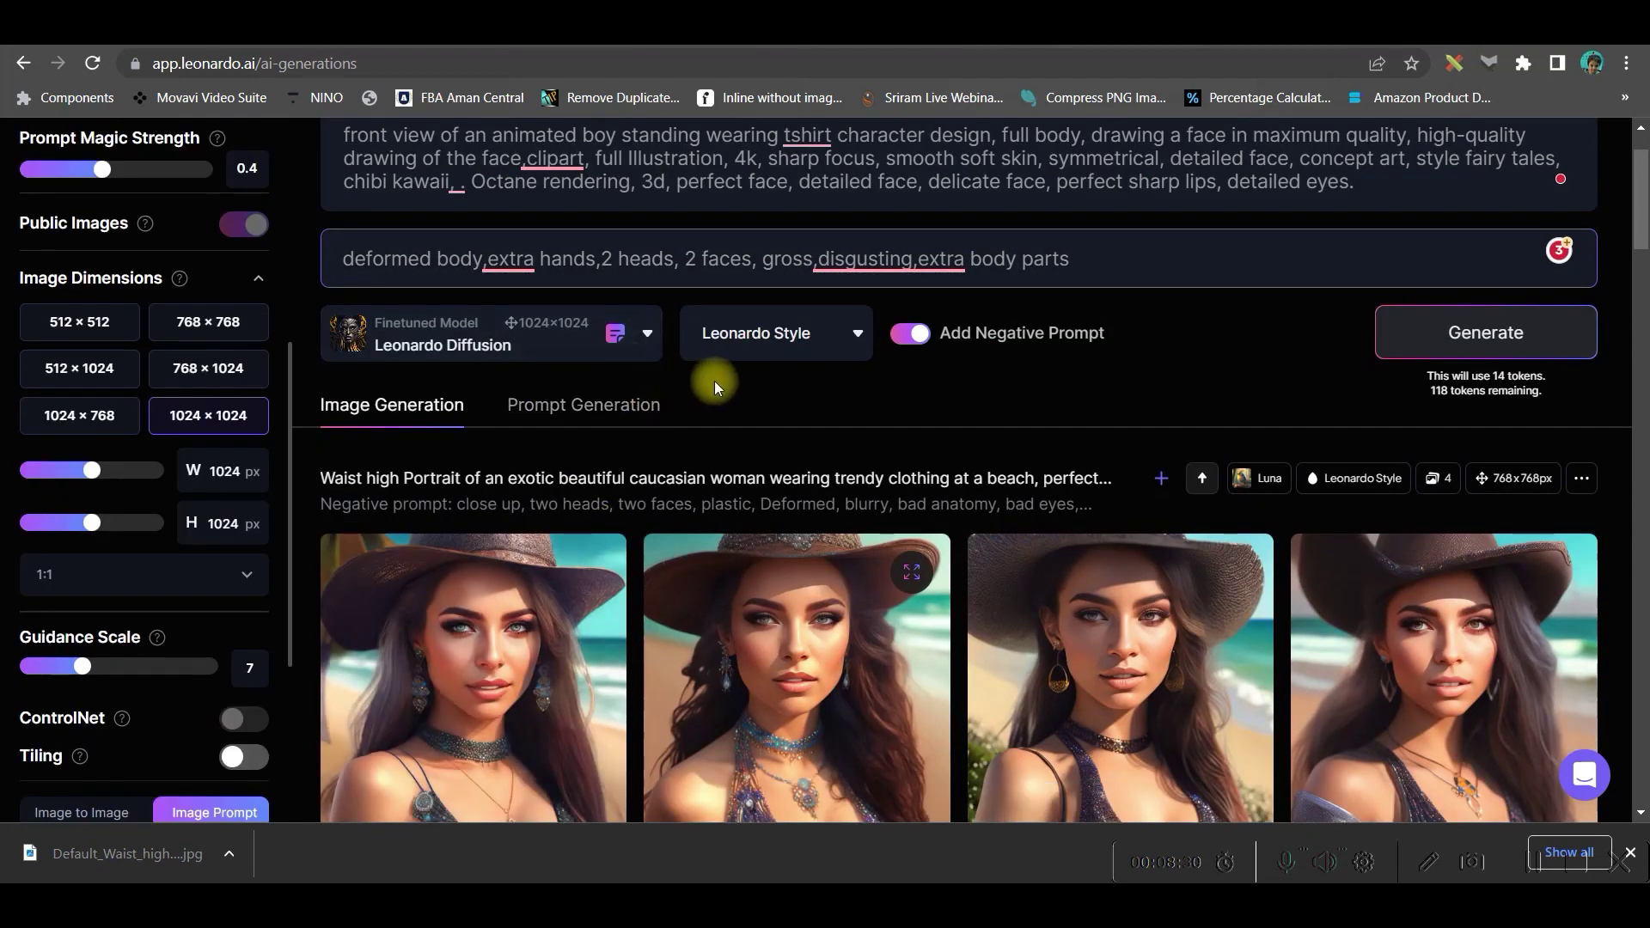
left_click(1444, 339)
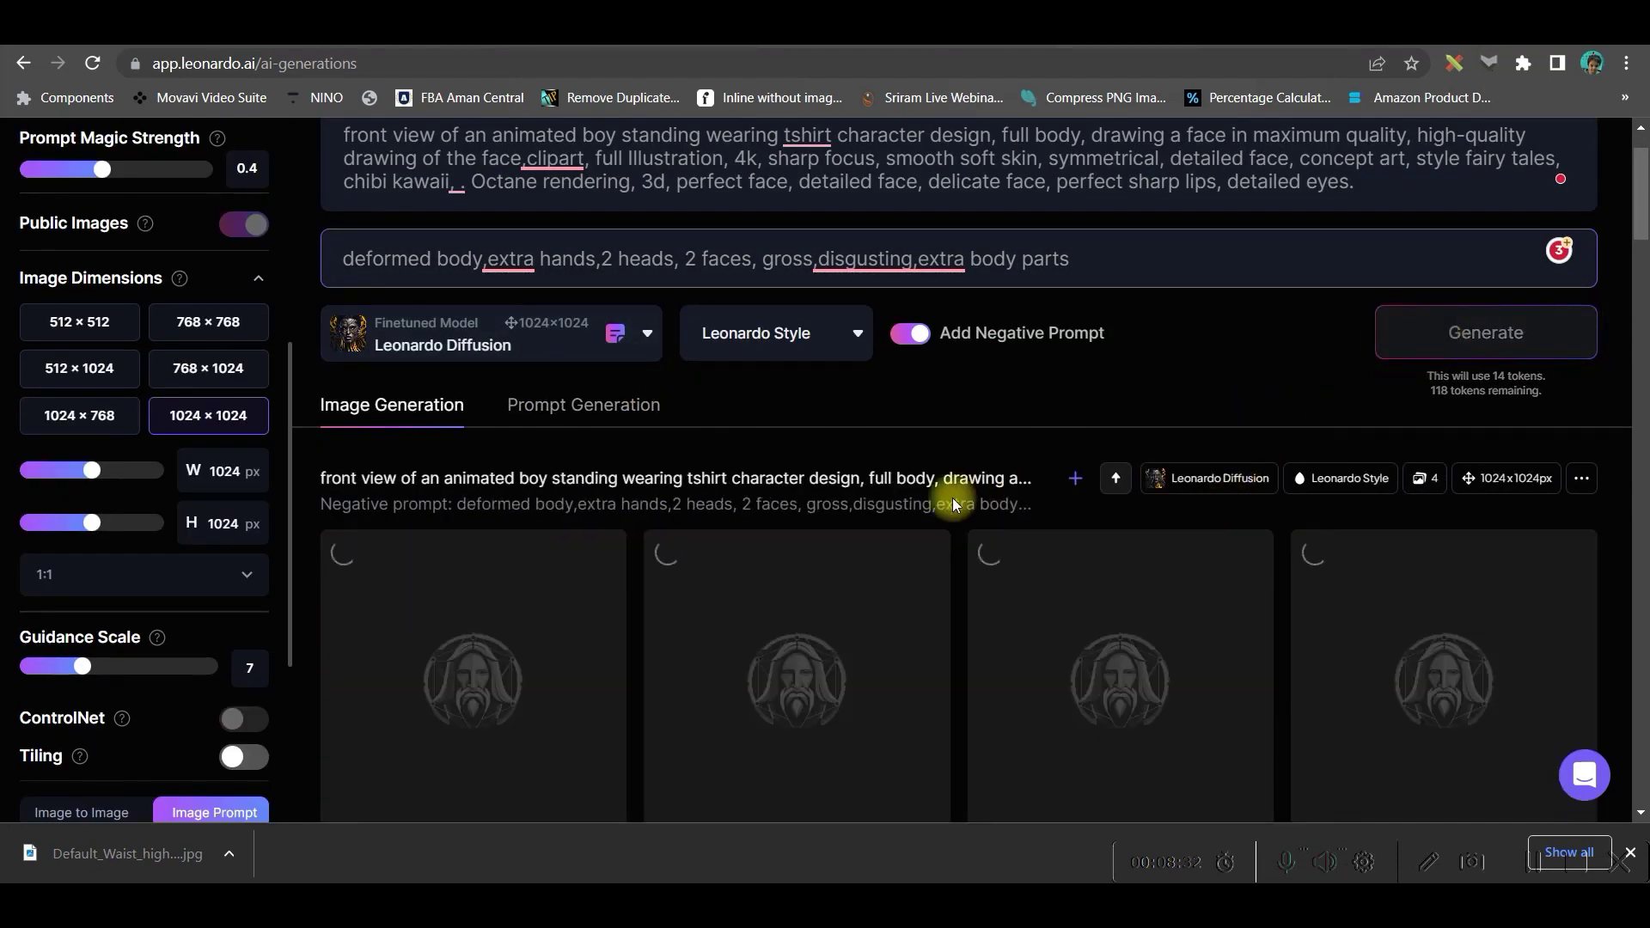
scroll(838, 554, "down", 2)
scroll(601, 520, "up", 3)
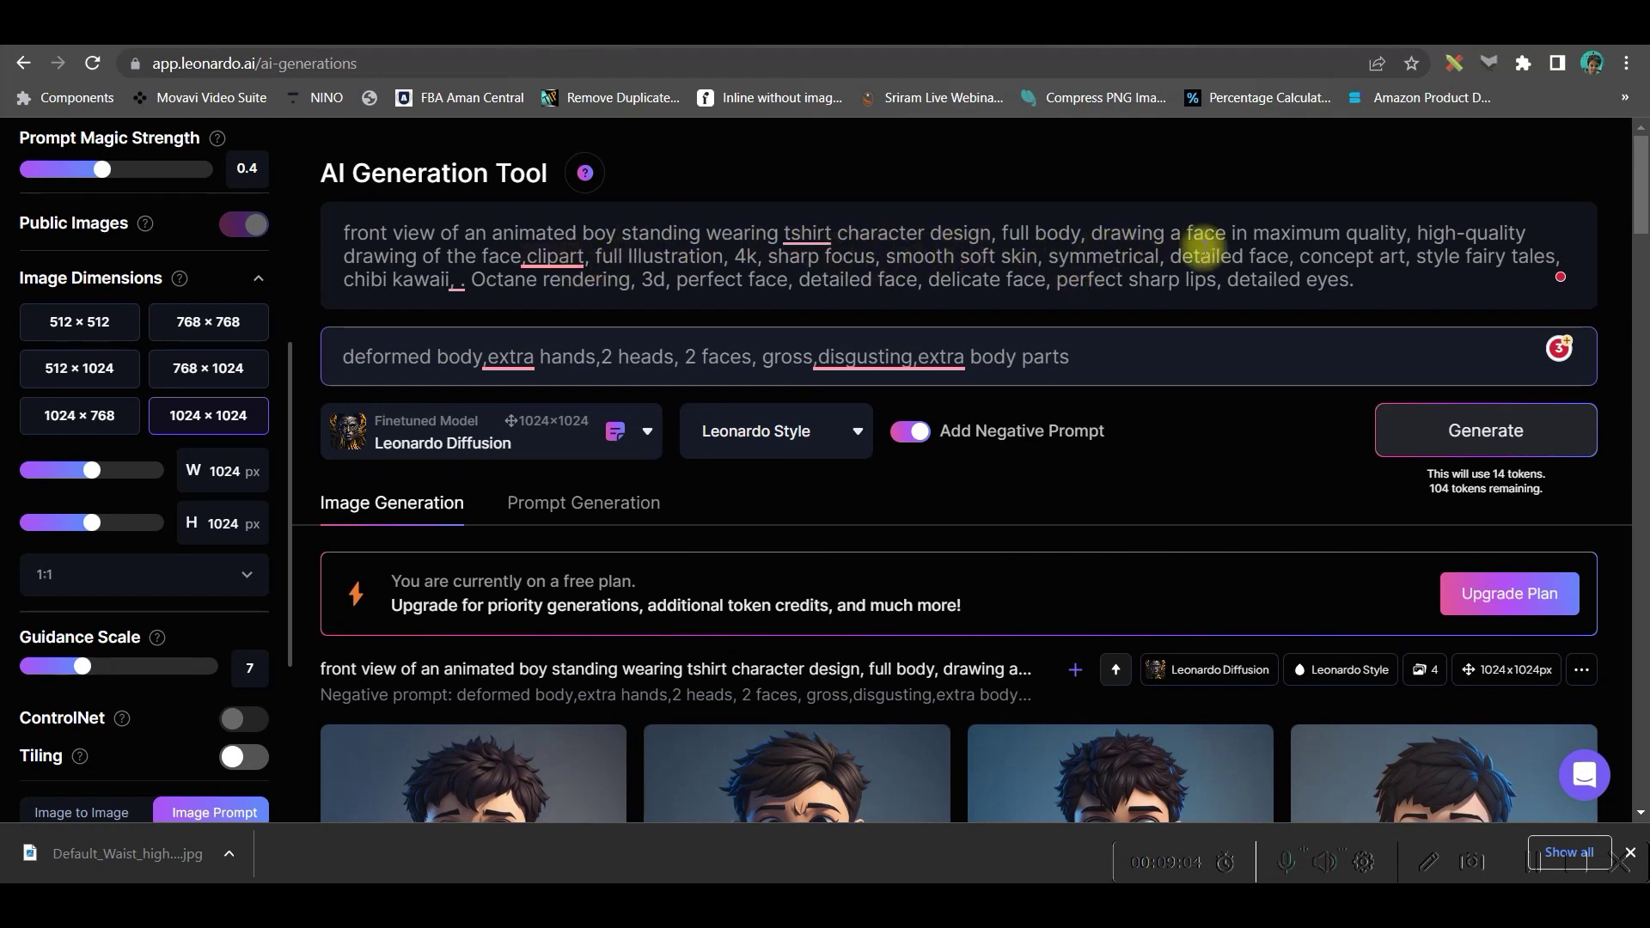
scroll(1396, 242, "down", 2)
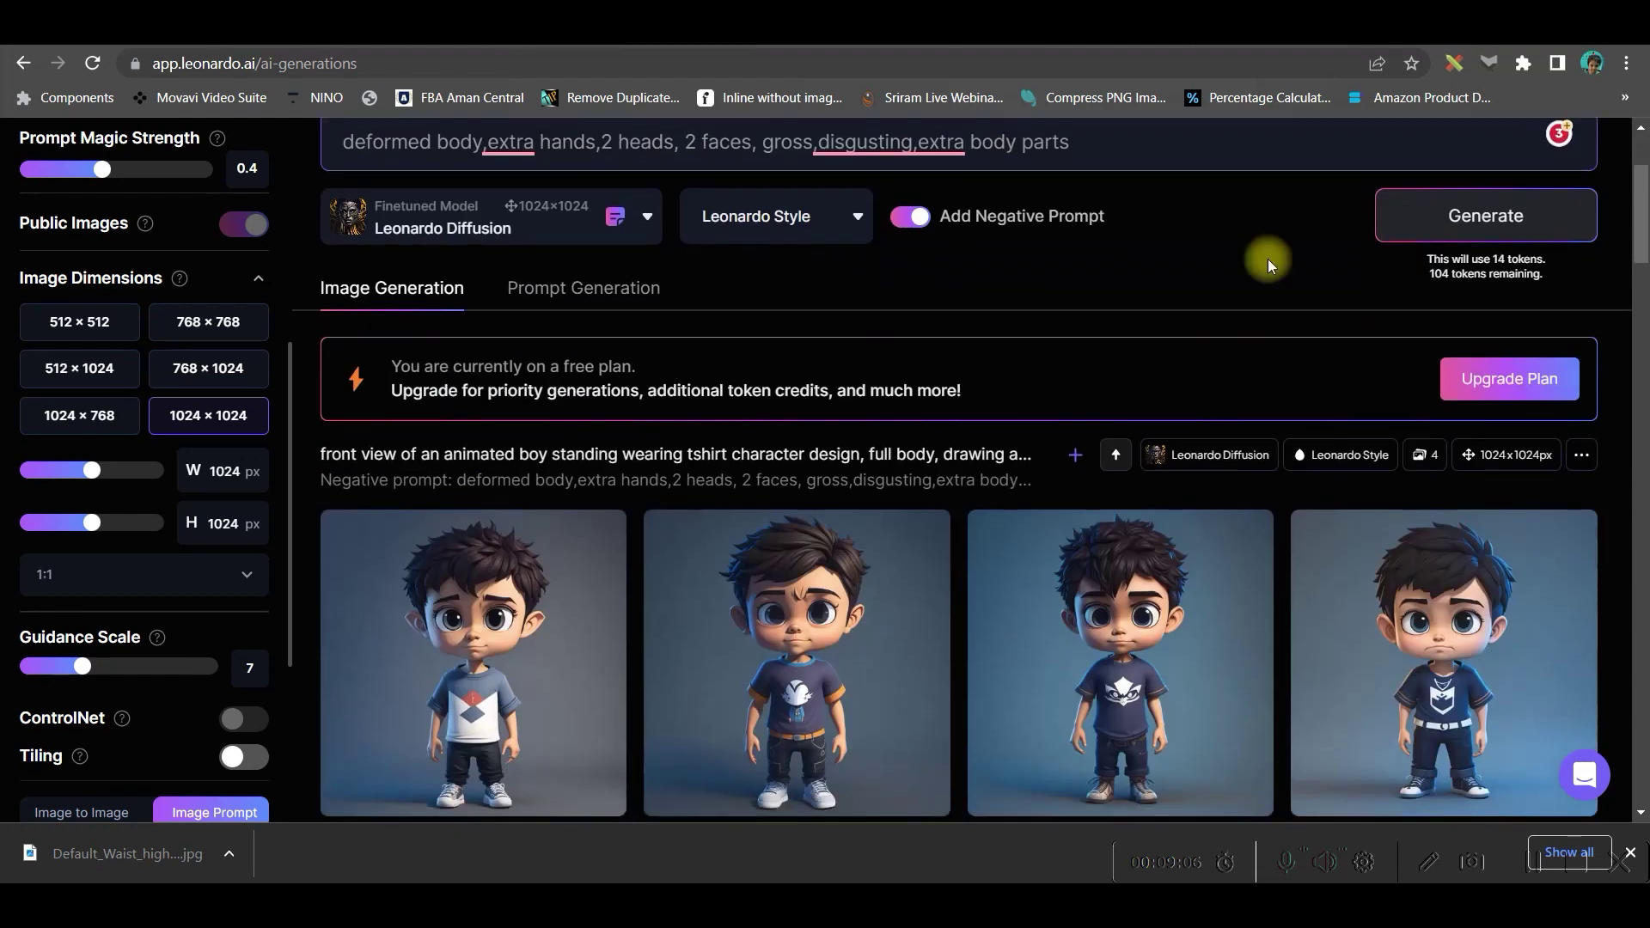
scroll(966, 551, "down", 1)
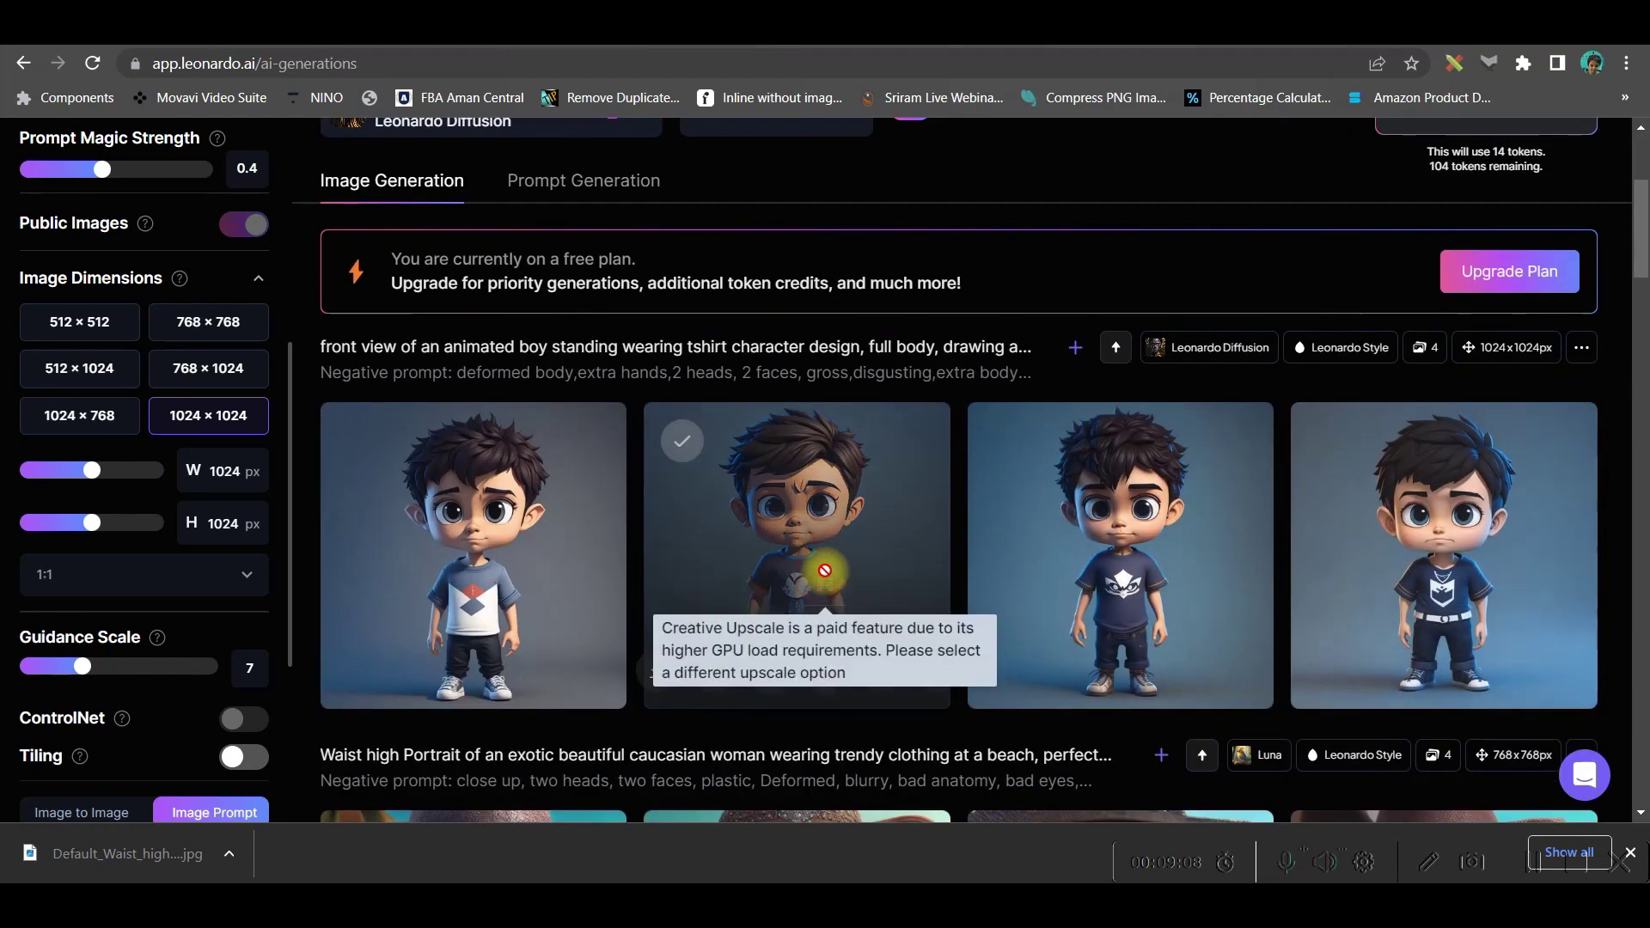
- Enlarge the second boy image and browse the other generated boys in the viewer
left_click(817, 518)
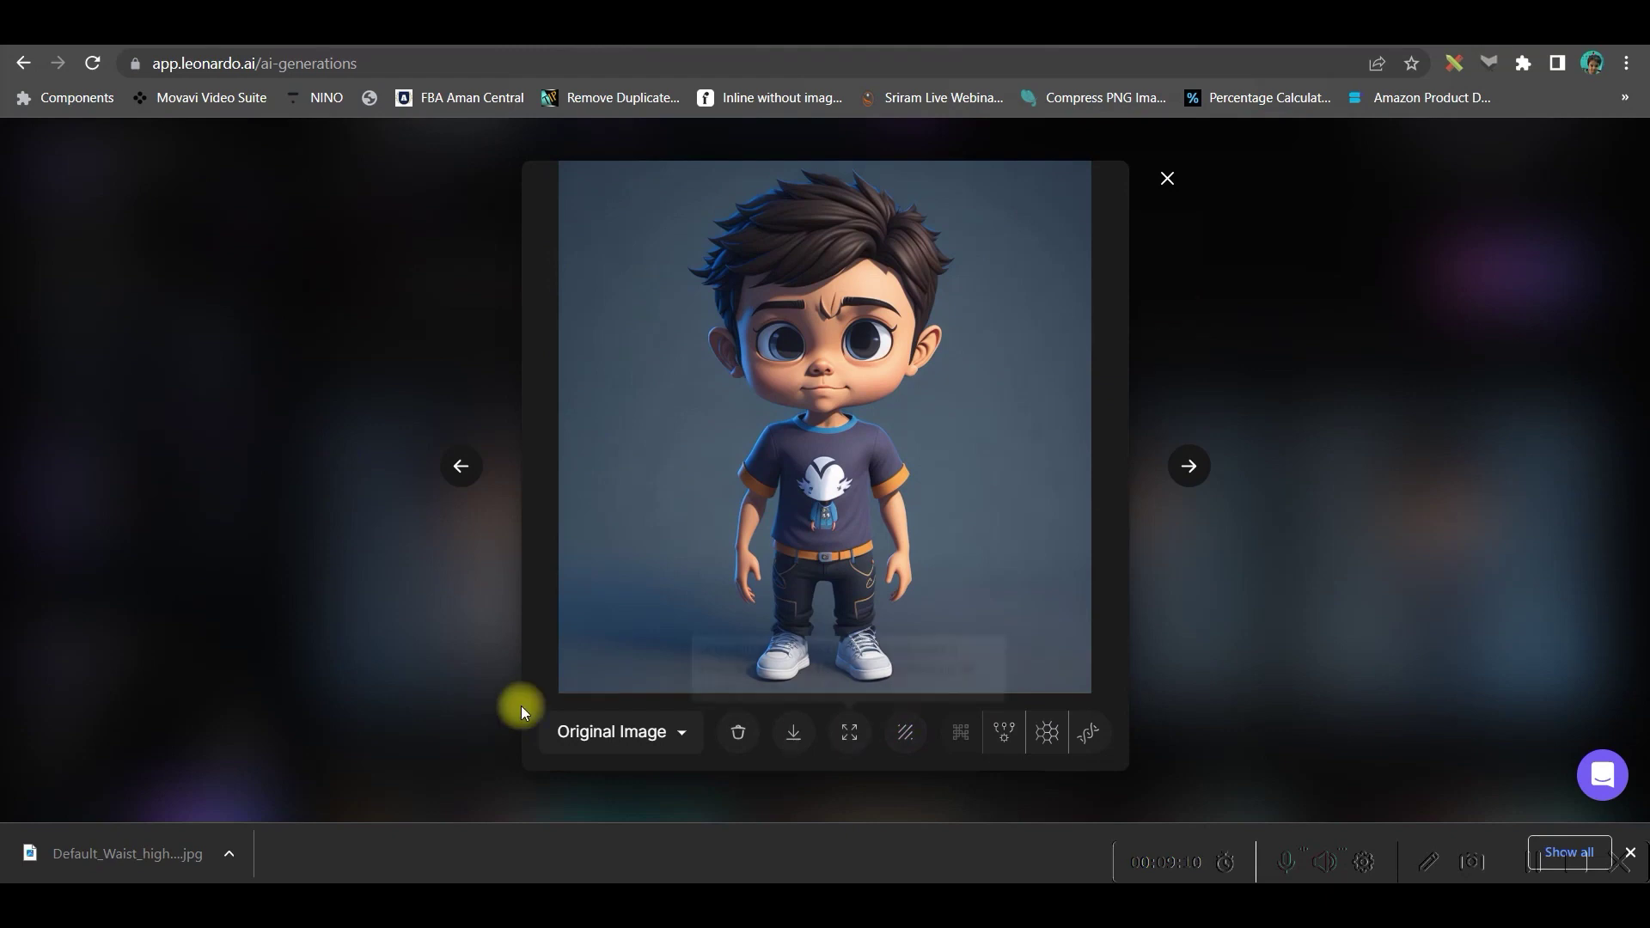
left_click(1193, 473)
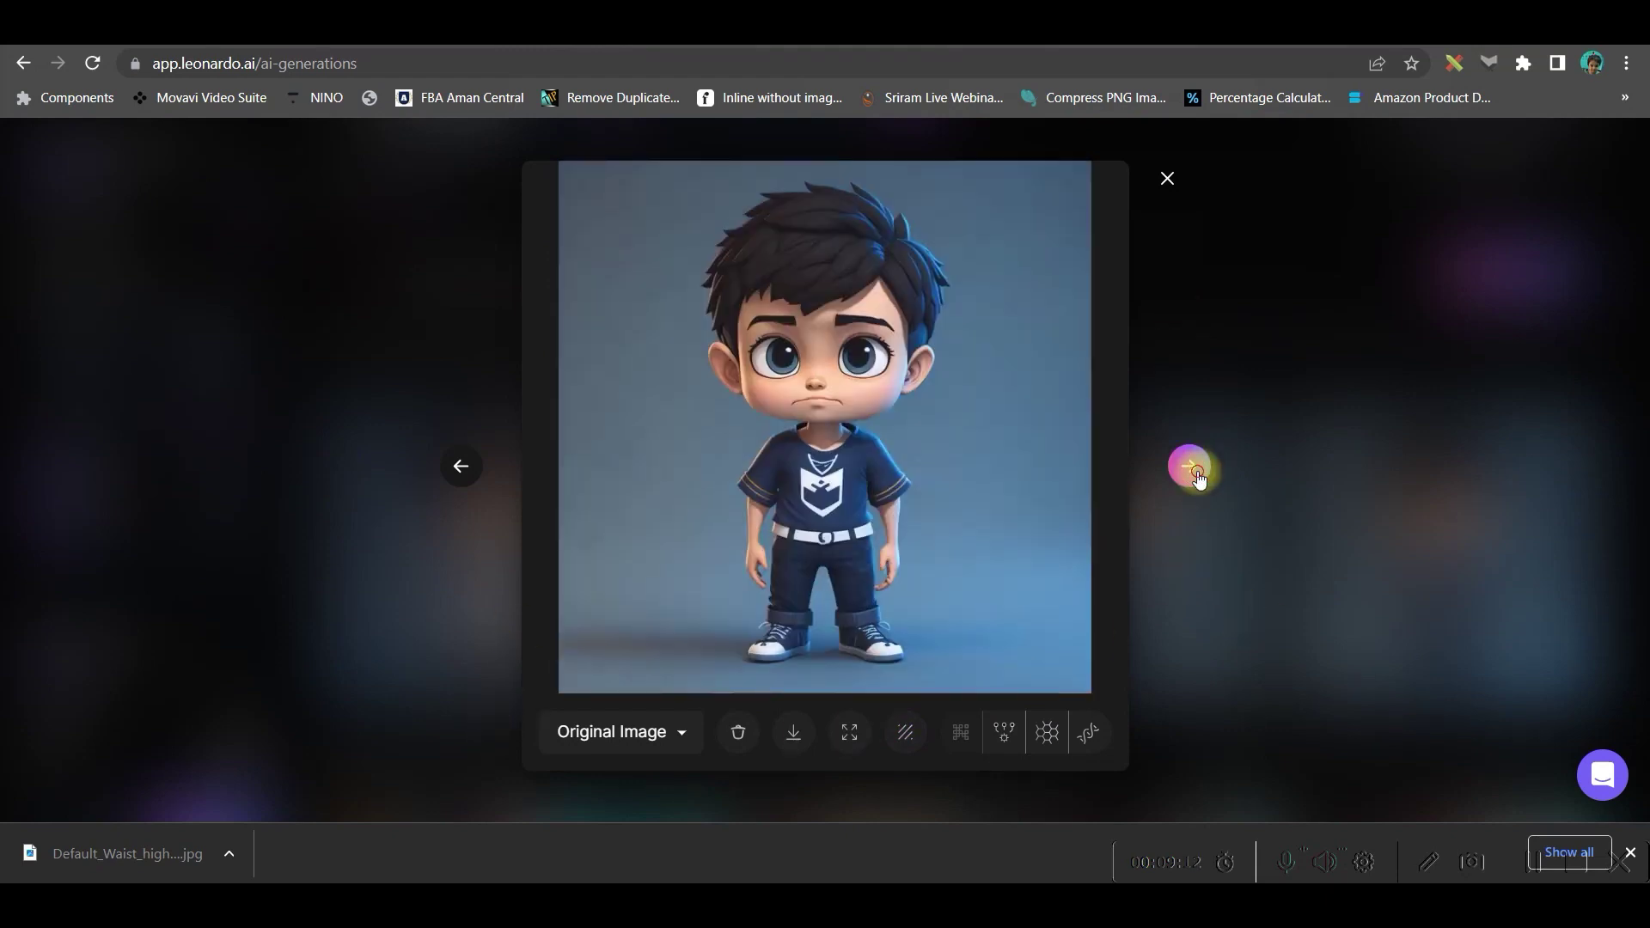
left_click(1192, 472)
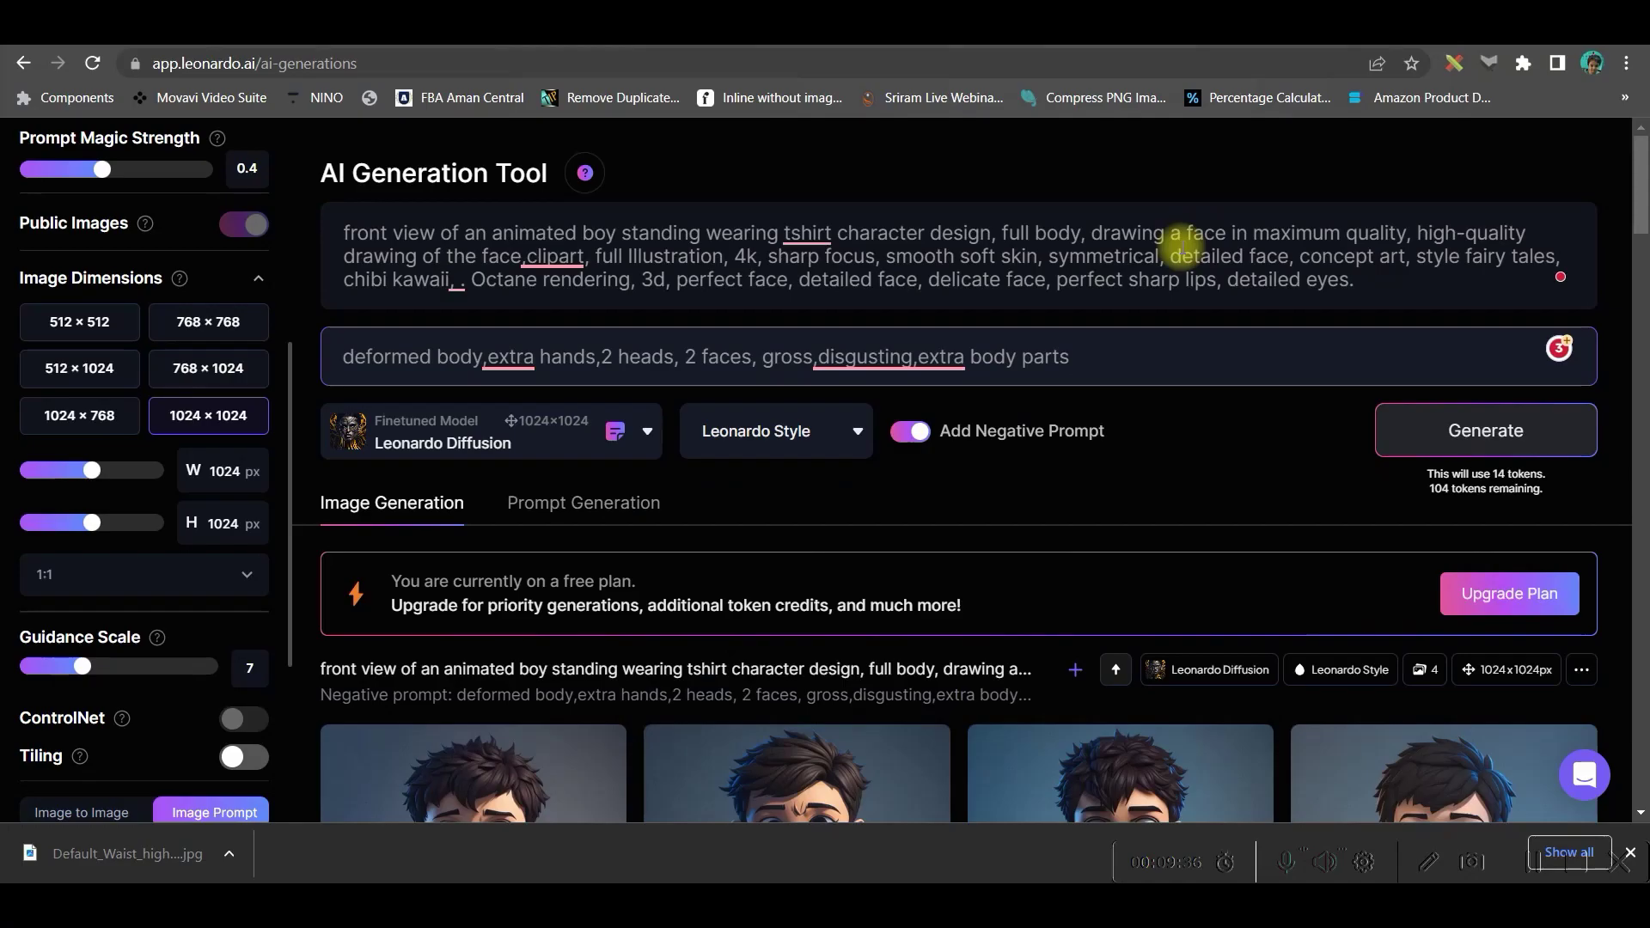
- Generate four images from the first ideated hippie-protester prompt and enlarge the first one
left_click(593, 507)
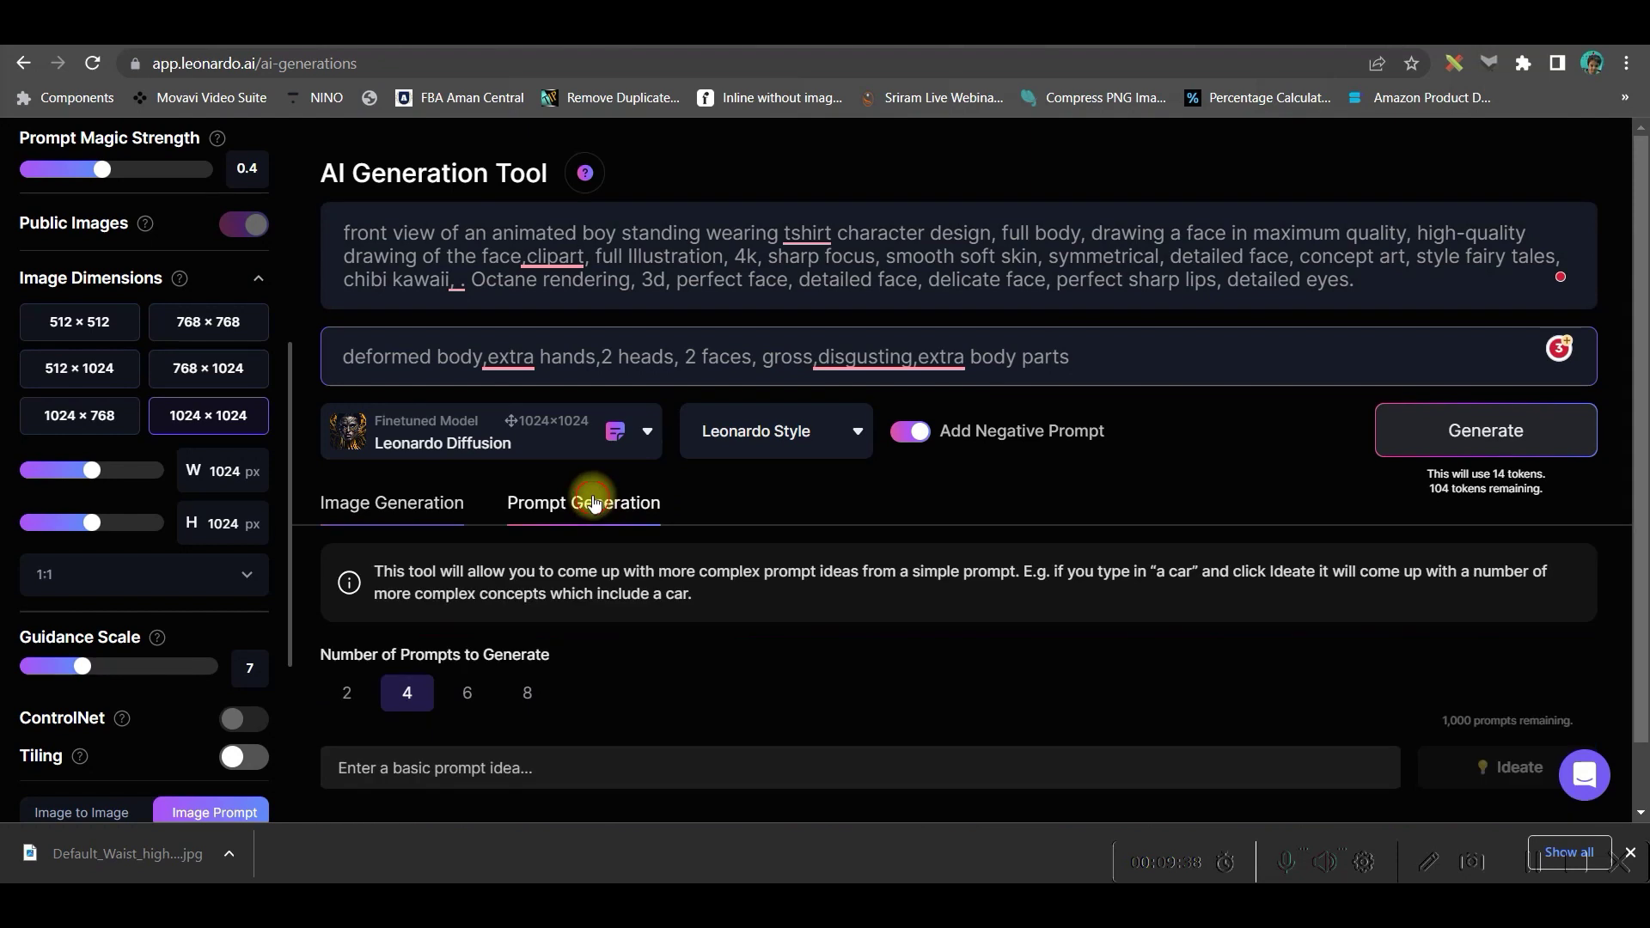
scroll(618, 633, "down", 1)
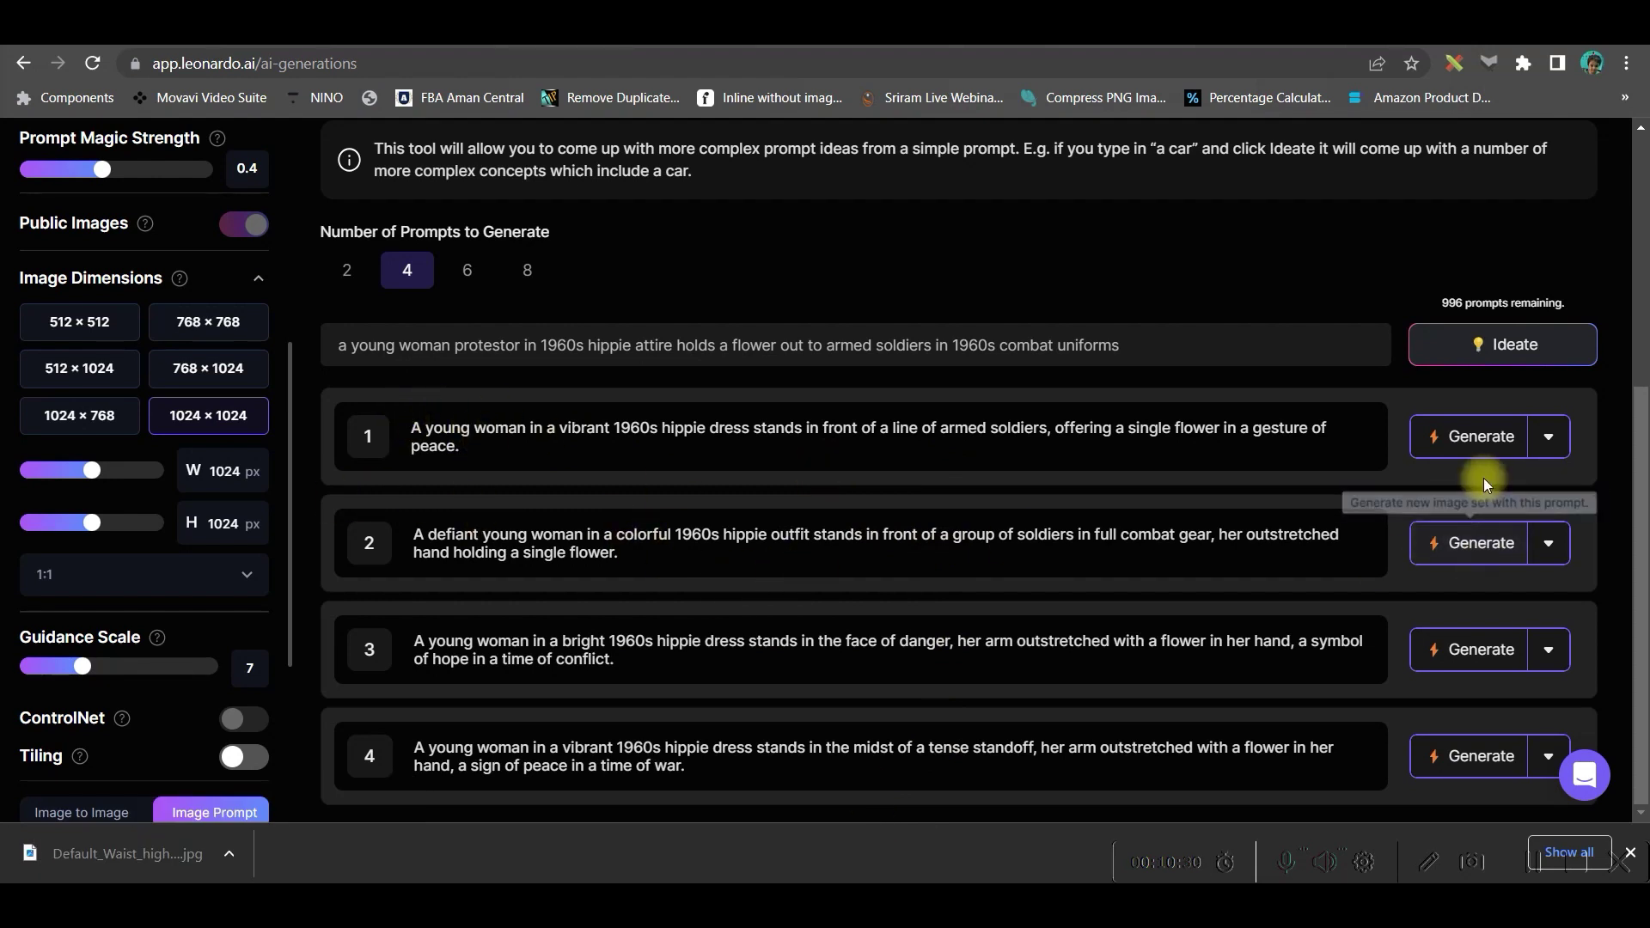
left_click(1473, 436)
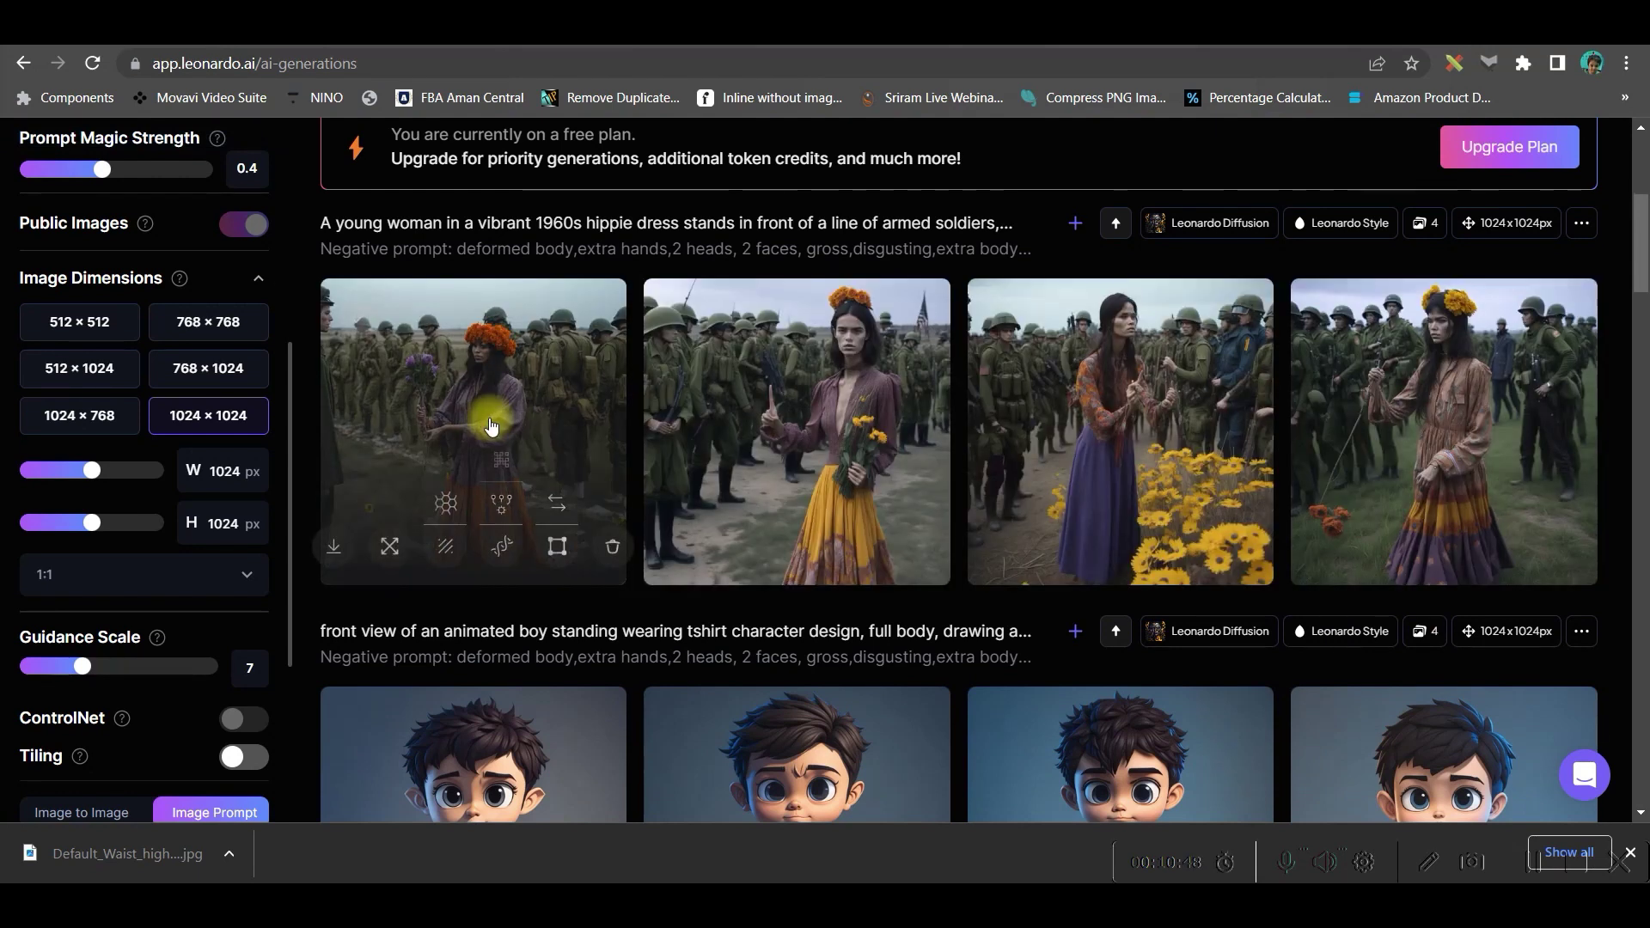
left_click(475, 414)
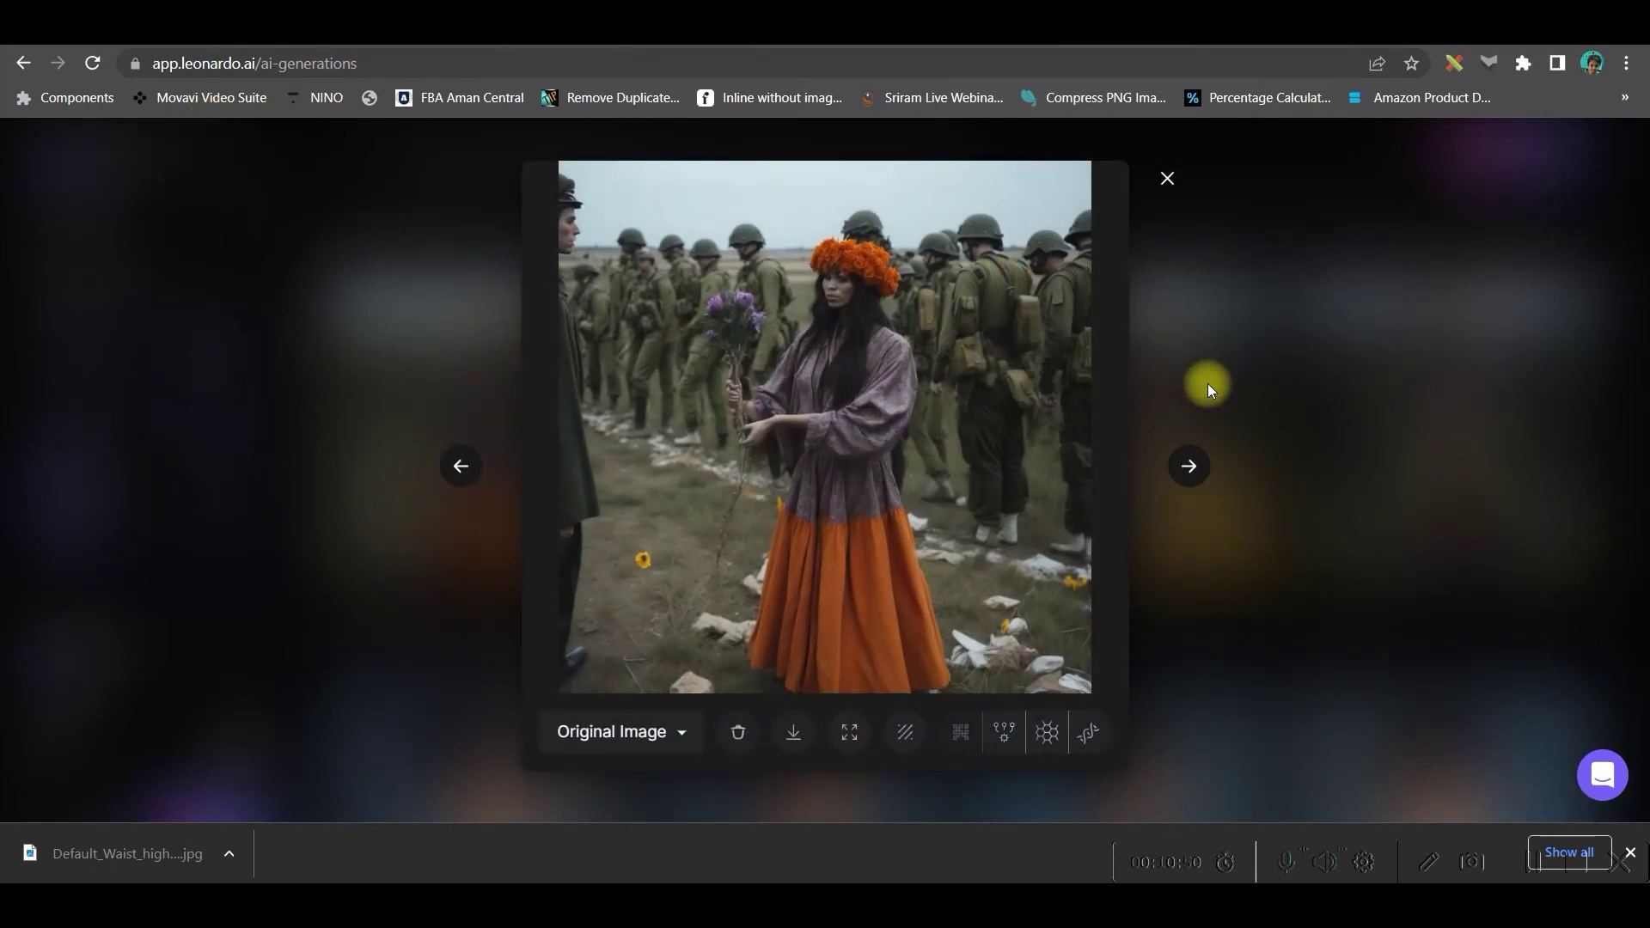
- Browse the flower-offering protest images, close the viewer, and return to the ideated prompts
left_click(1189, 466)
left_click(1189, 465)
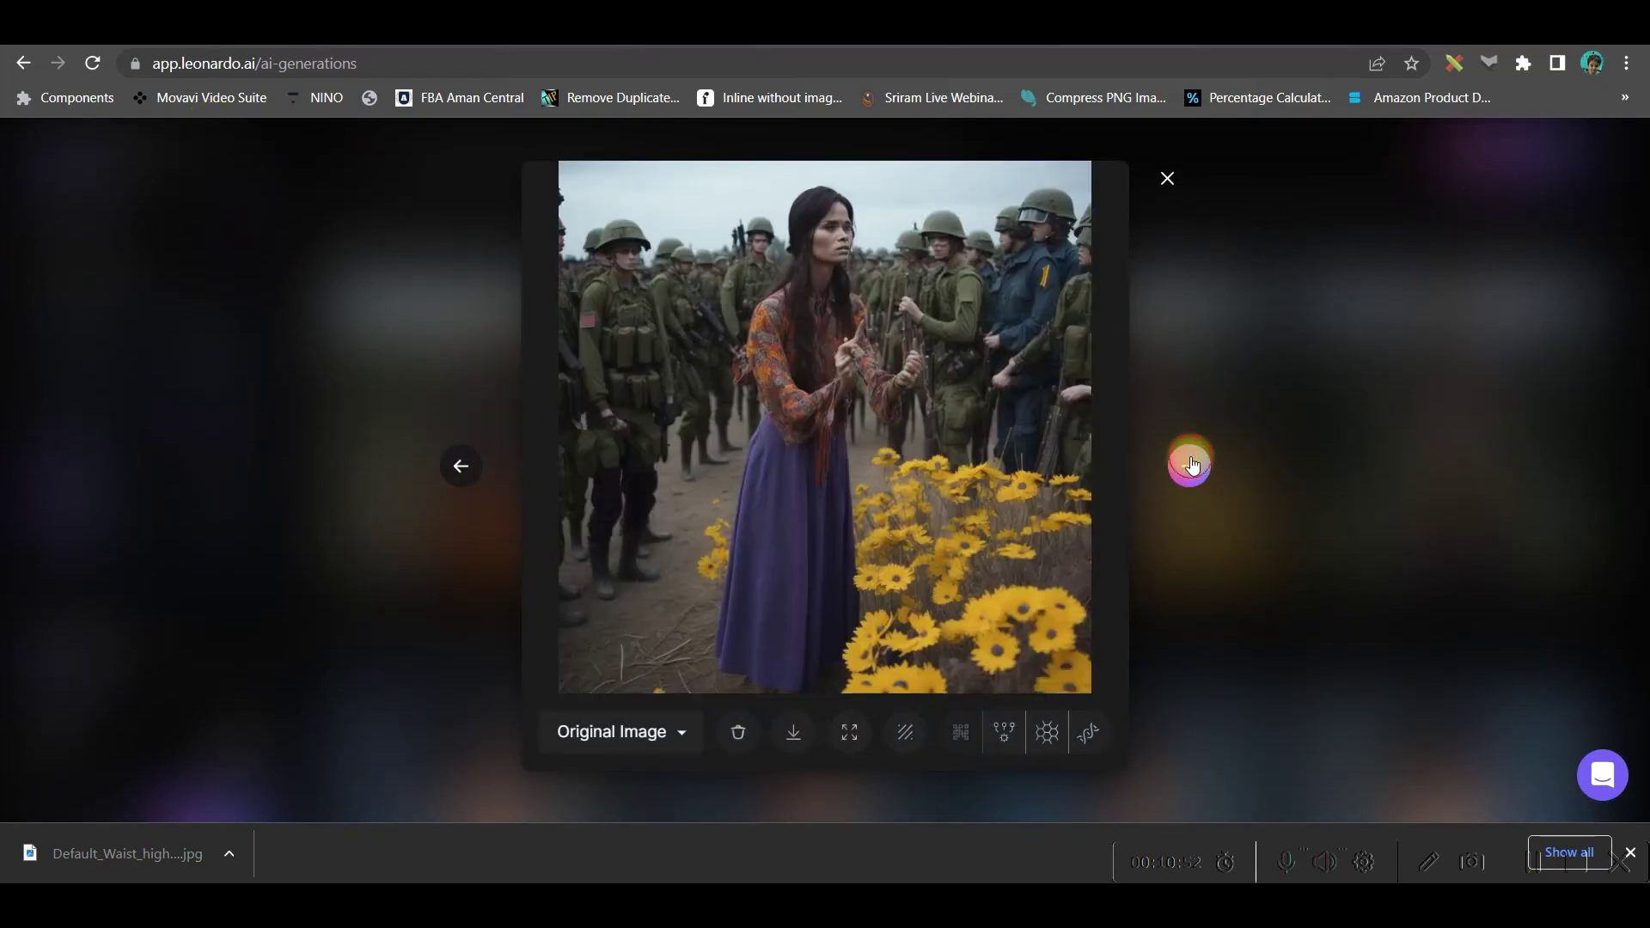
key("Escape")
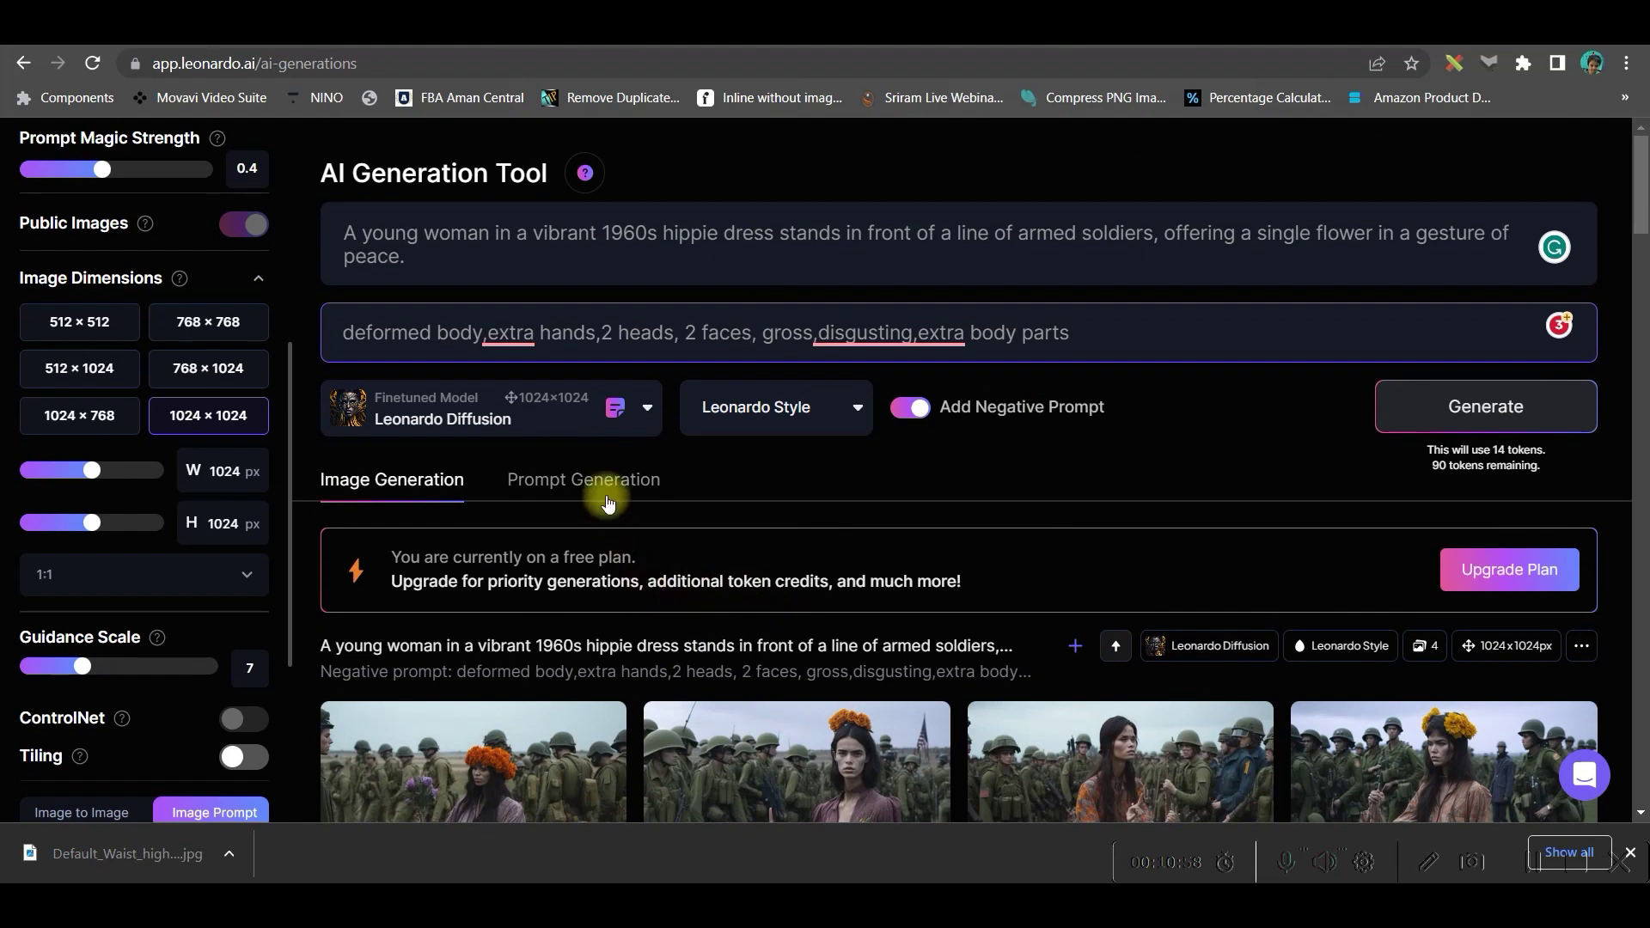
left_click(584, 480)
scroll(1122, 555, "down", 3)
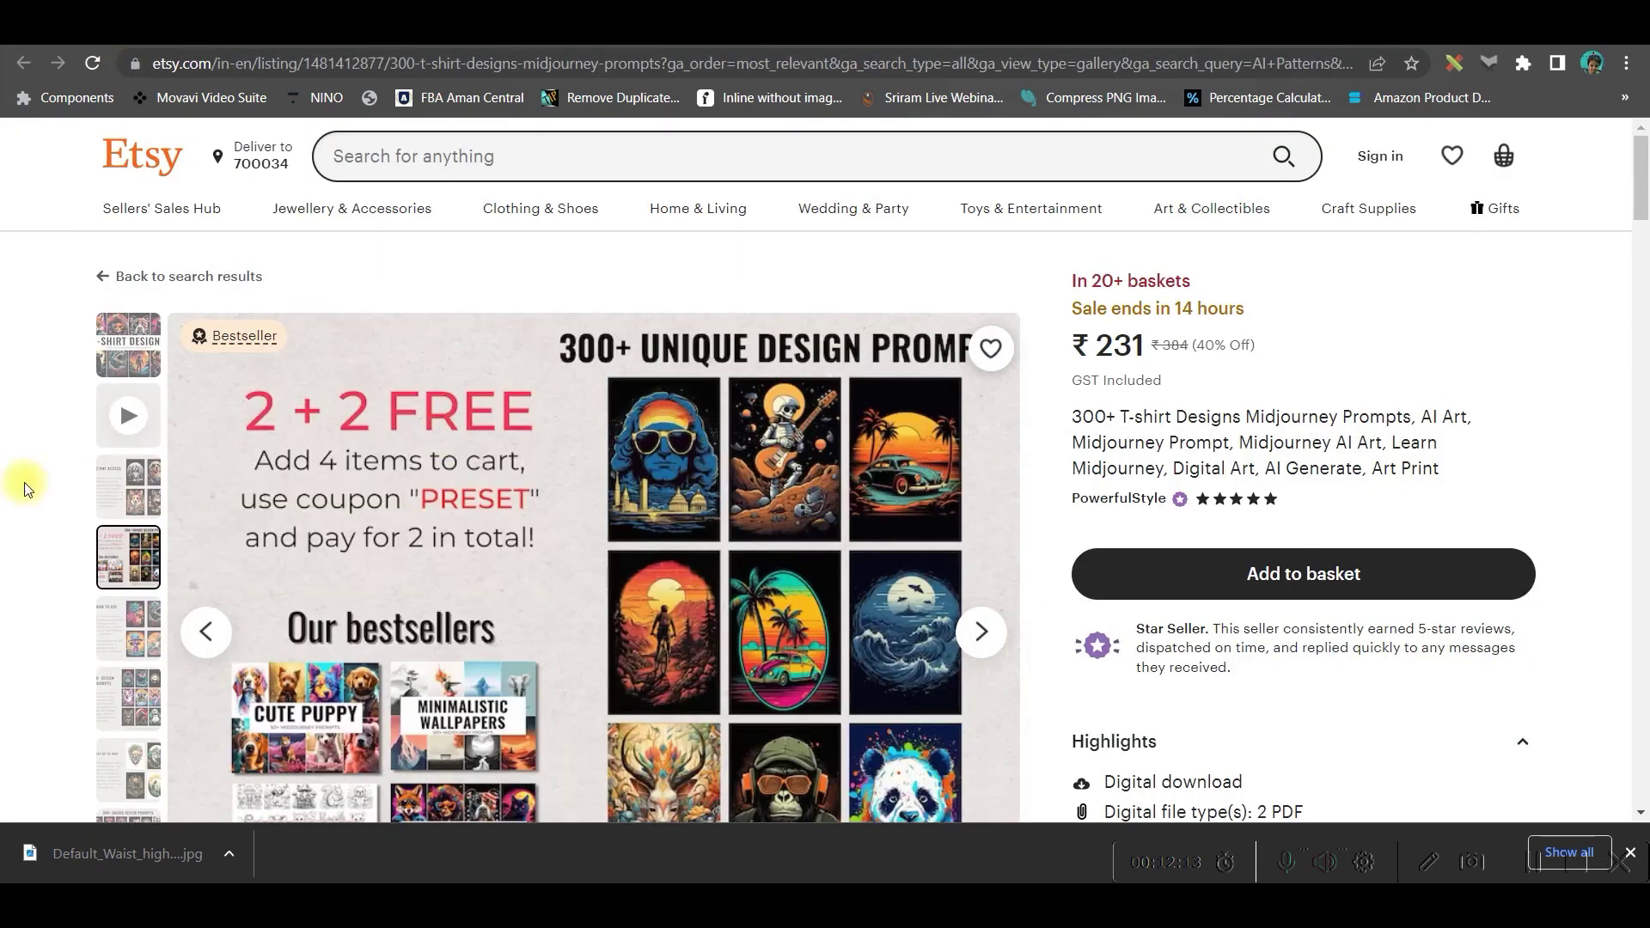
- Search Etsy for 'AI ART' starting from the Etsy home page
left_click(139, 163)
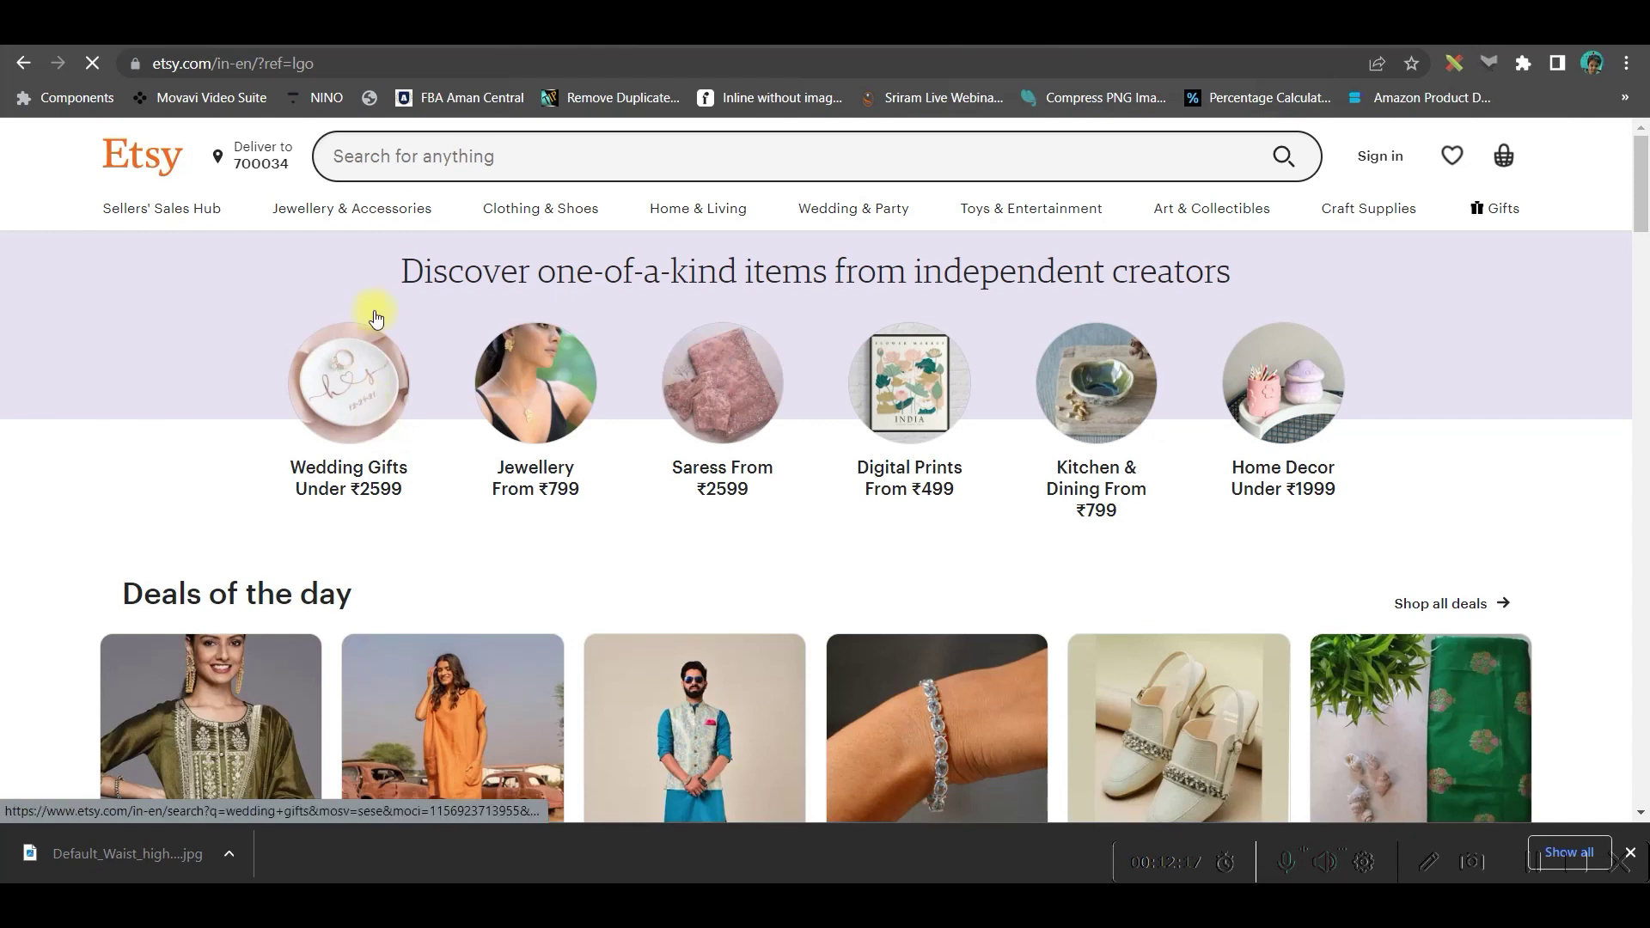
left_click(429, 158)
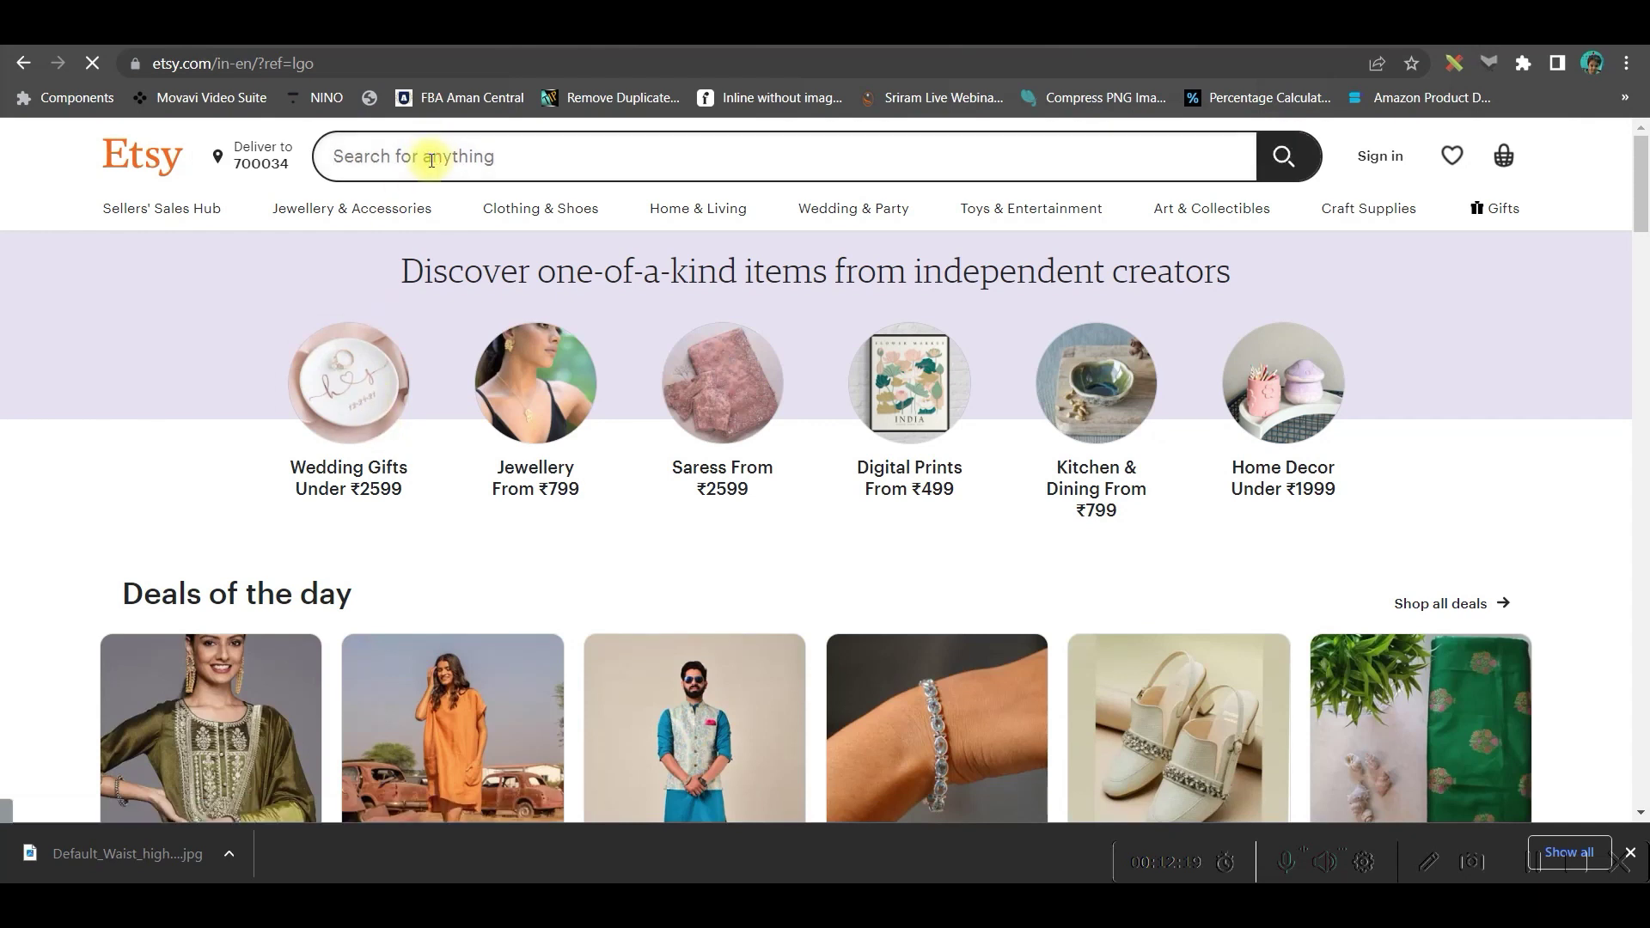
type("AI ART")
key("Return")
scroll(1115, 503, "down", 4)
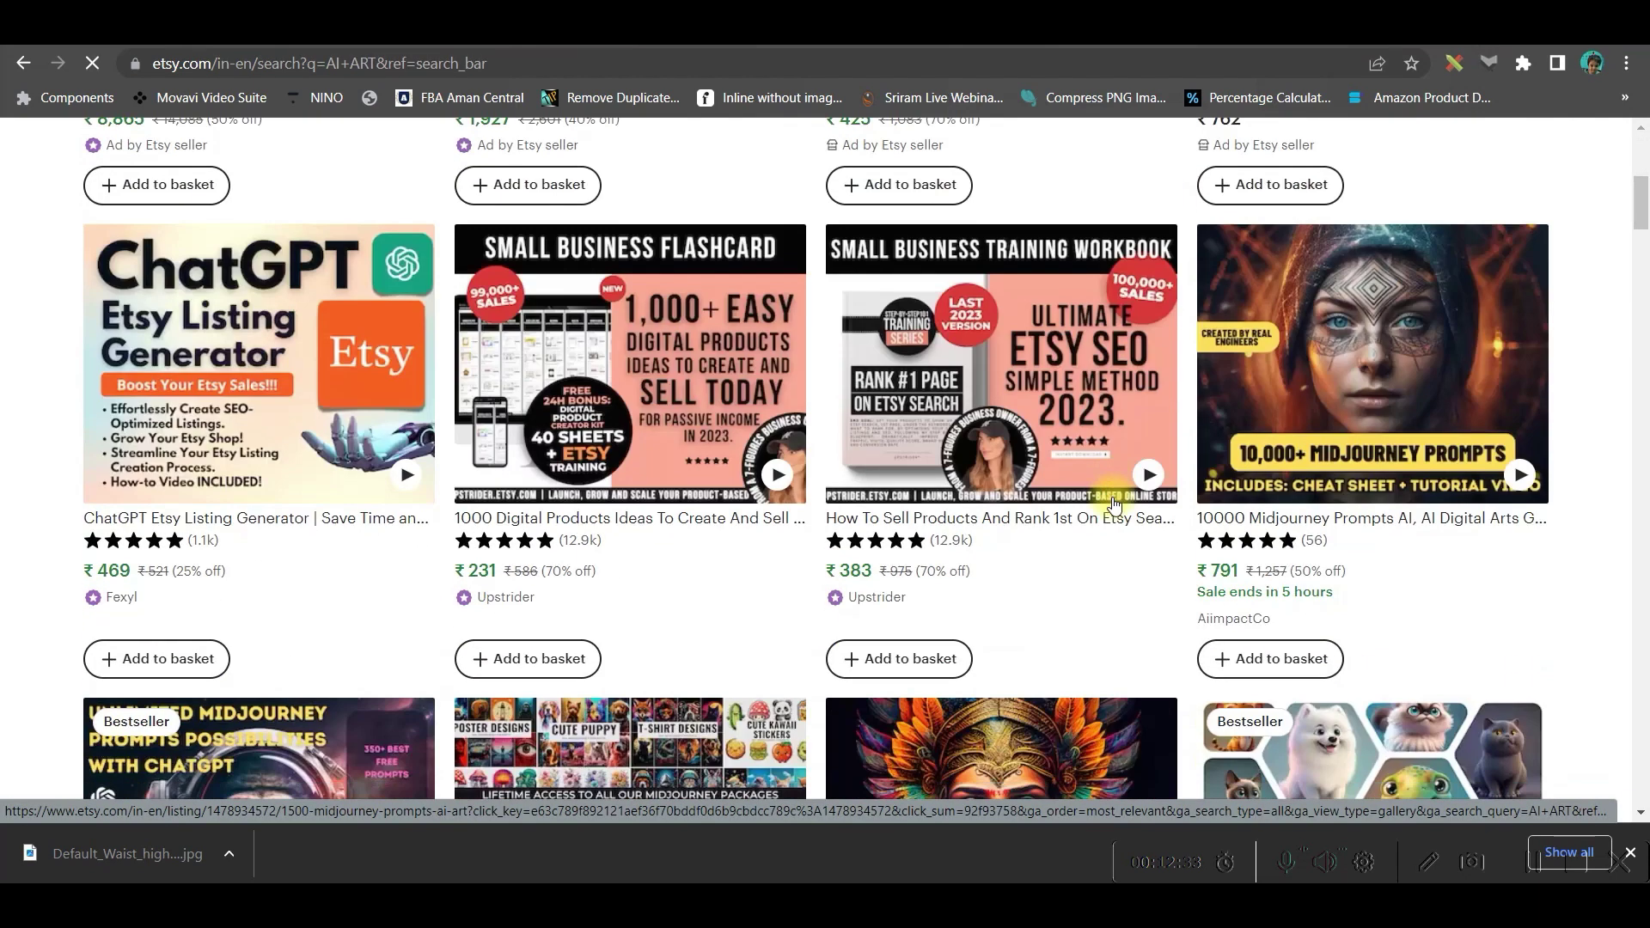
scroll(1367, 595, "down", 1)
scroll(950, 435, "down", 3)
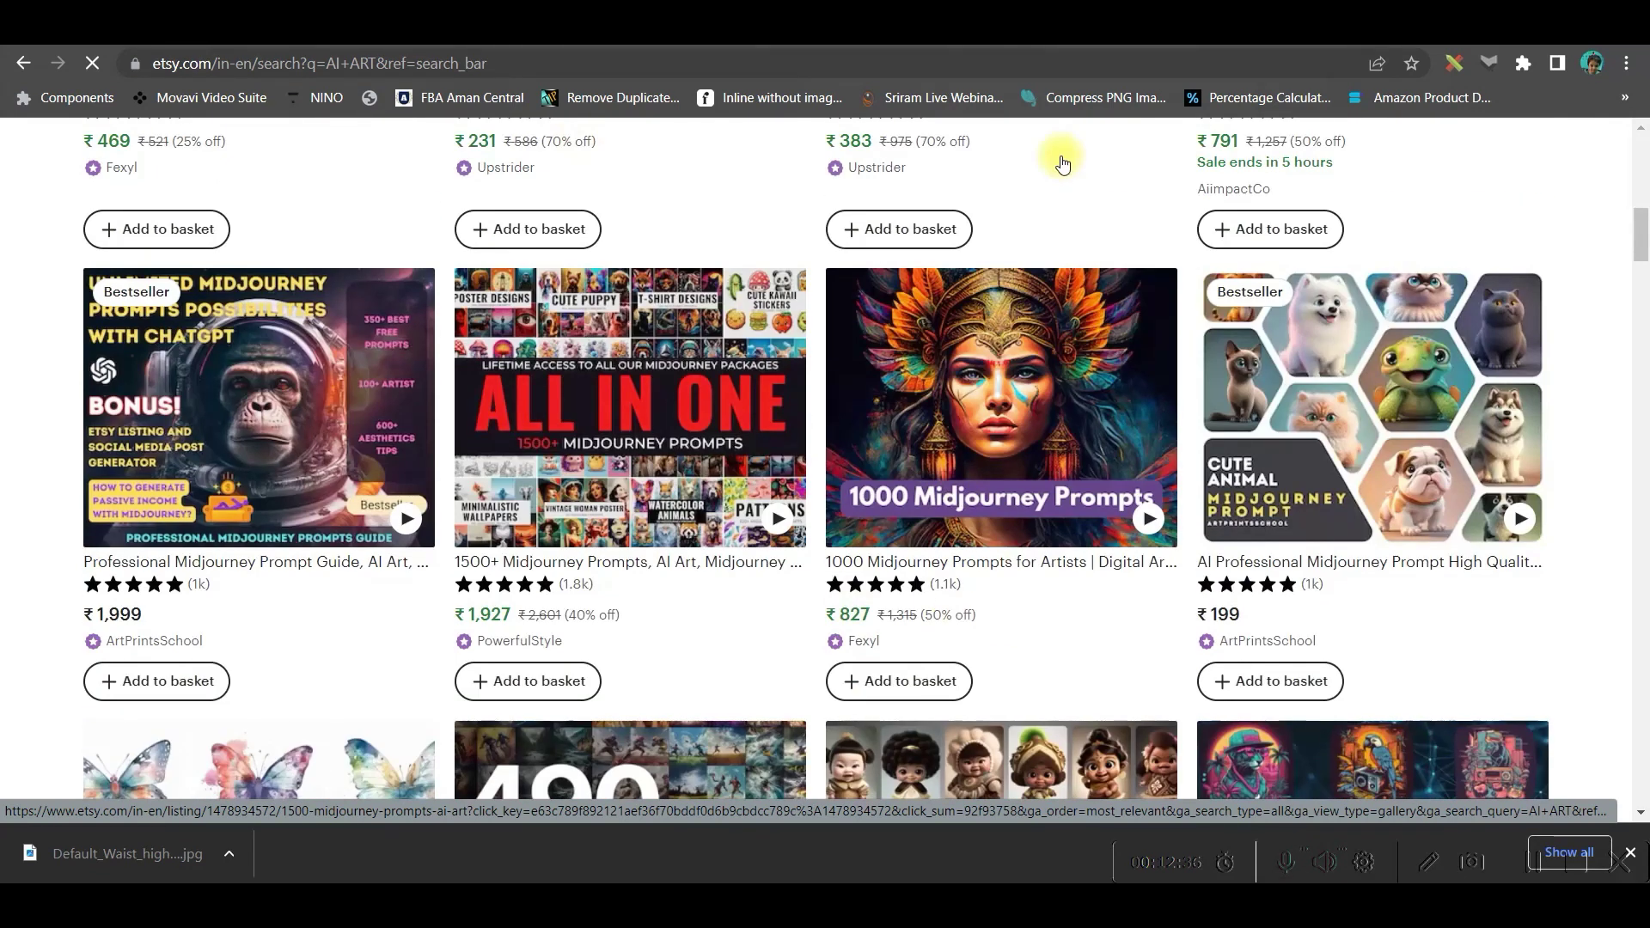